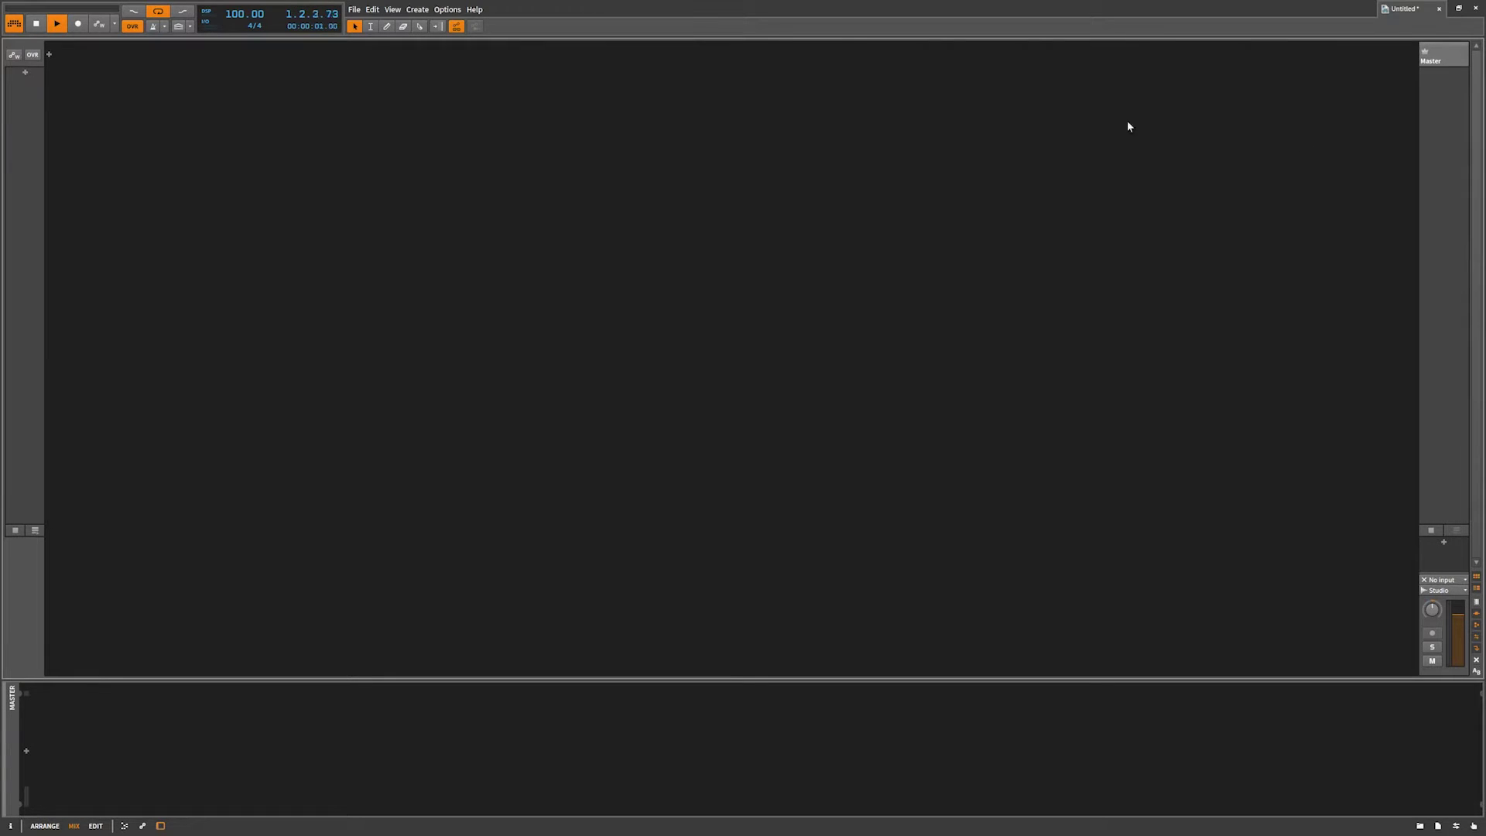
Stop playback and browse the sample library to the Dub & Reggae XL Vol2 folder inside Splice Loops
{"action": "left_click", "coordinate": [36, 23]}
{"action": "left_click", "coordinate": [1422, 827]}
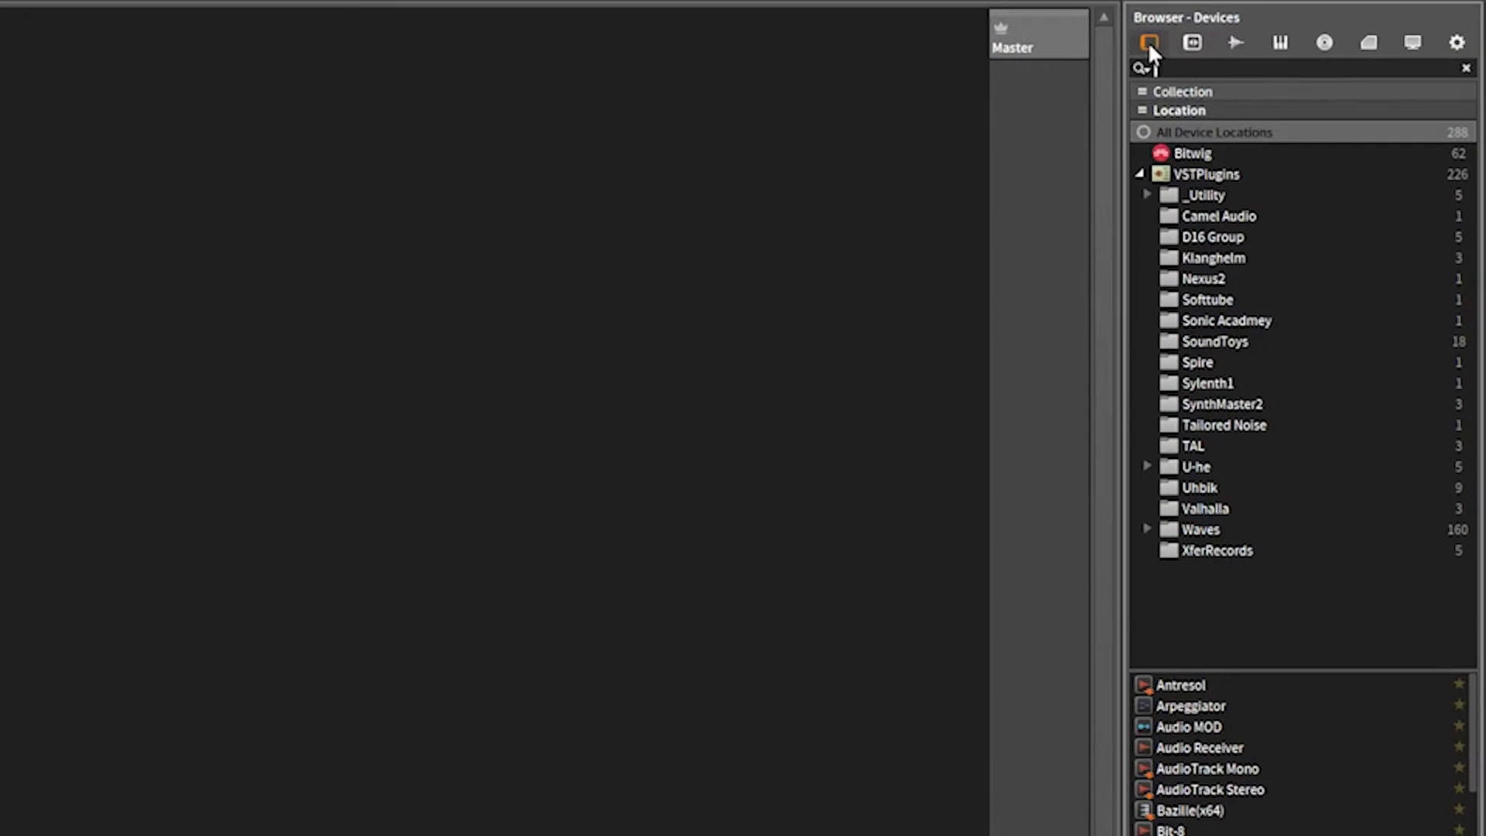
{"action": "left_click", "coordinate": [1236, 45]}
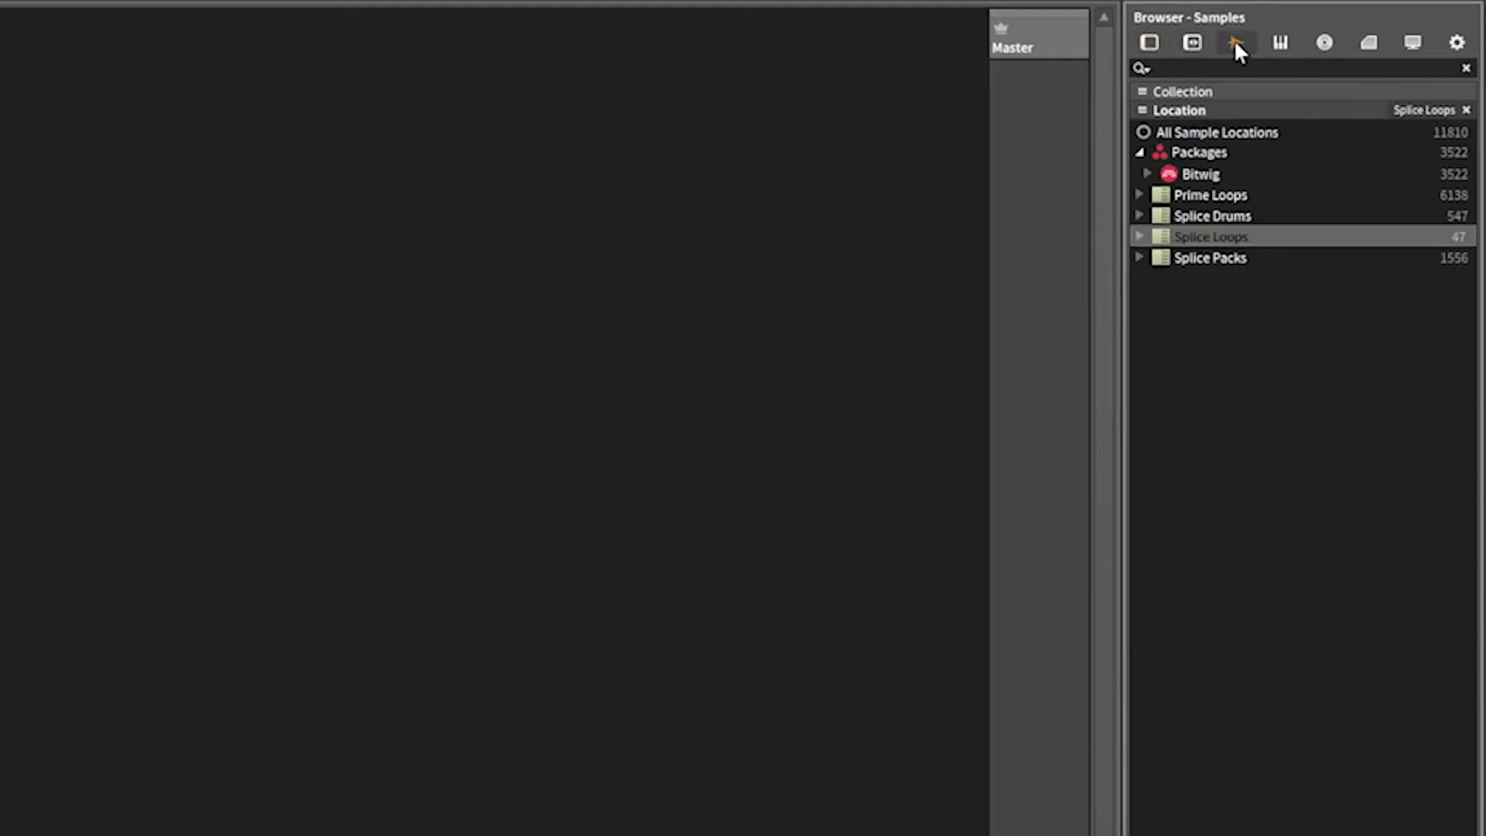
{"action": "left_click", "coordinate": [1139, 237]}
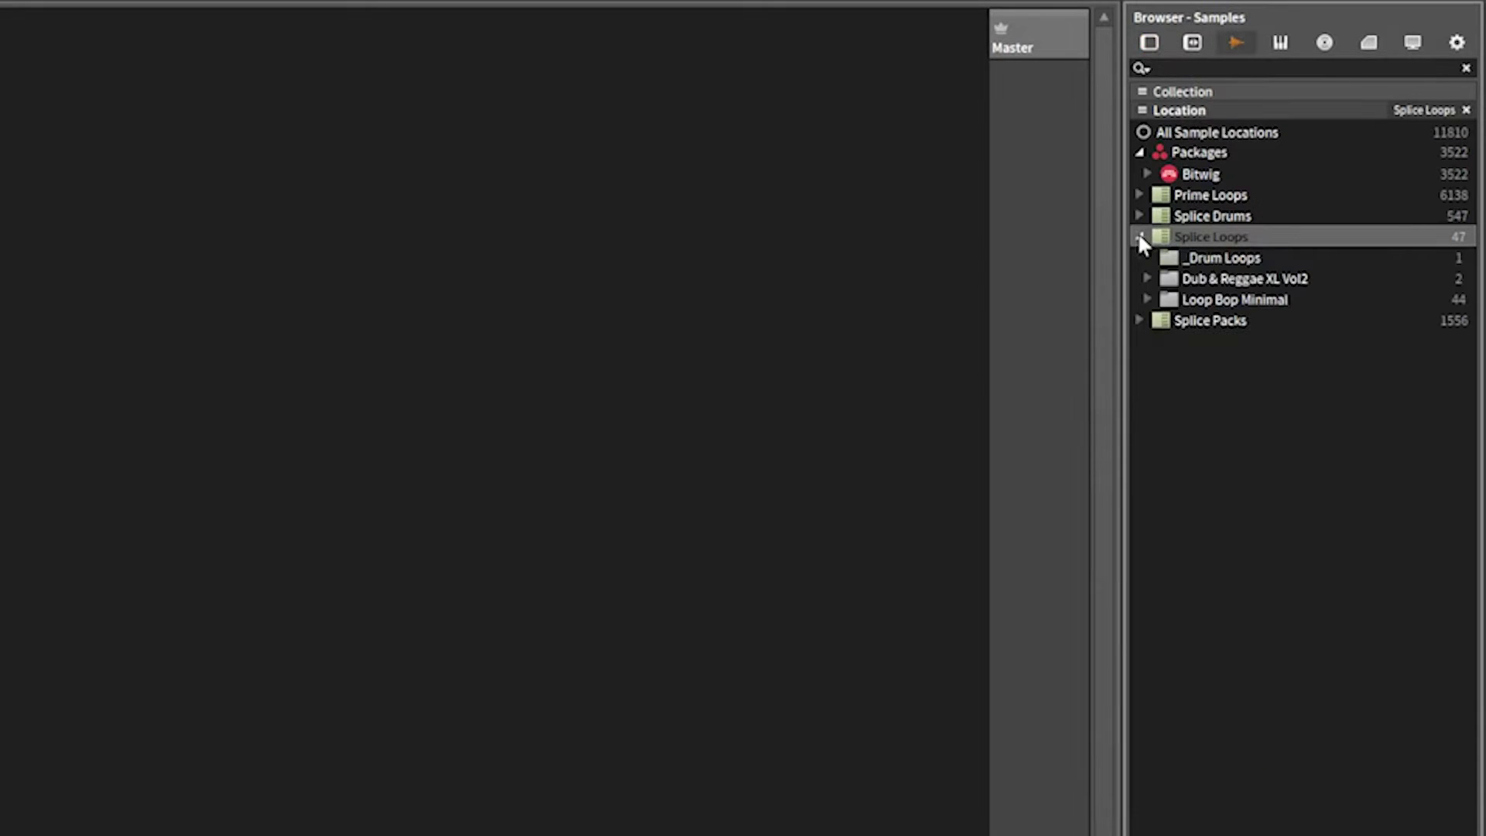
{"action": "left_click", "coordinate": [1224, 280]}
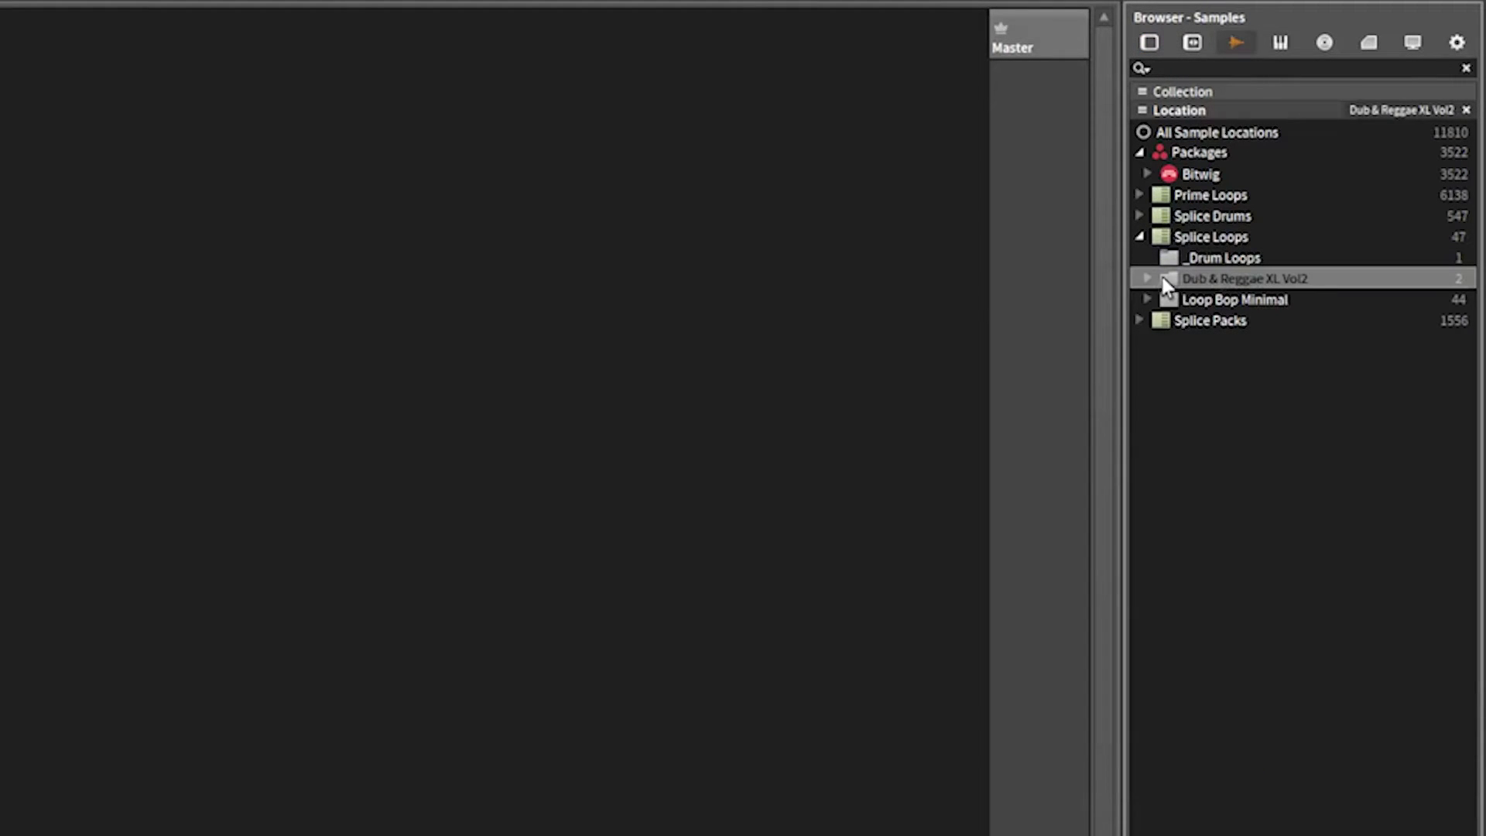
{"action": "left_click", "coordinate": [1148, 279]}
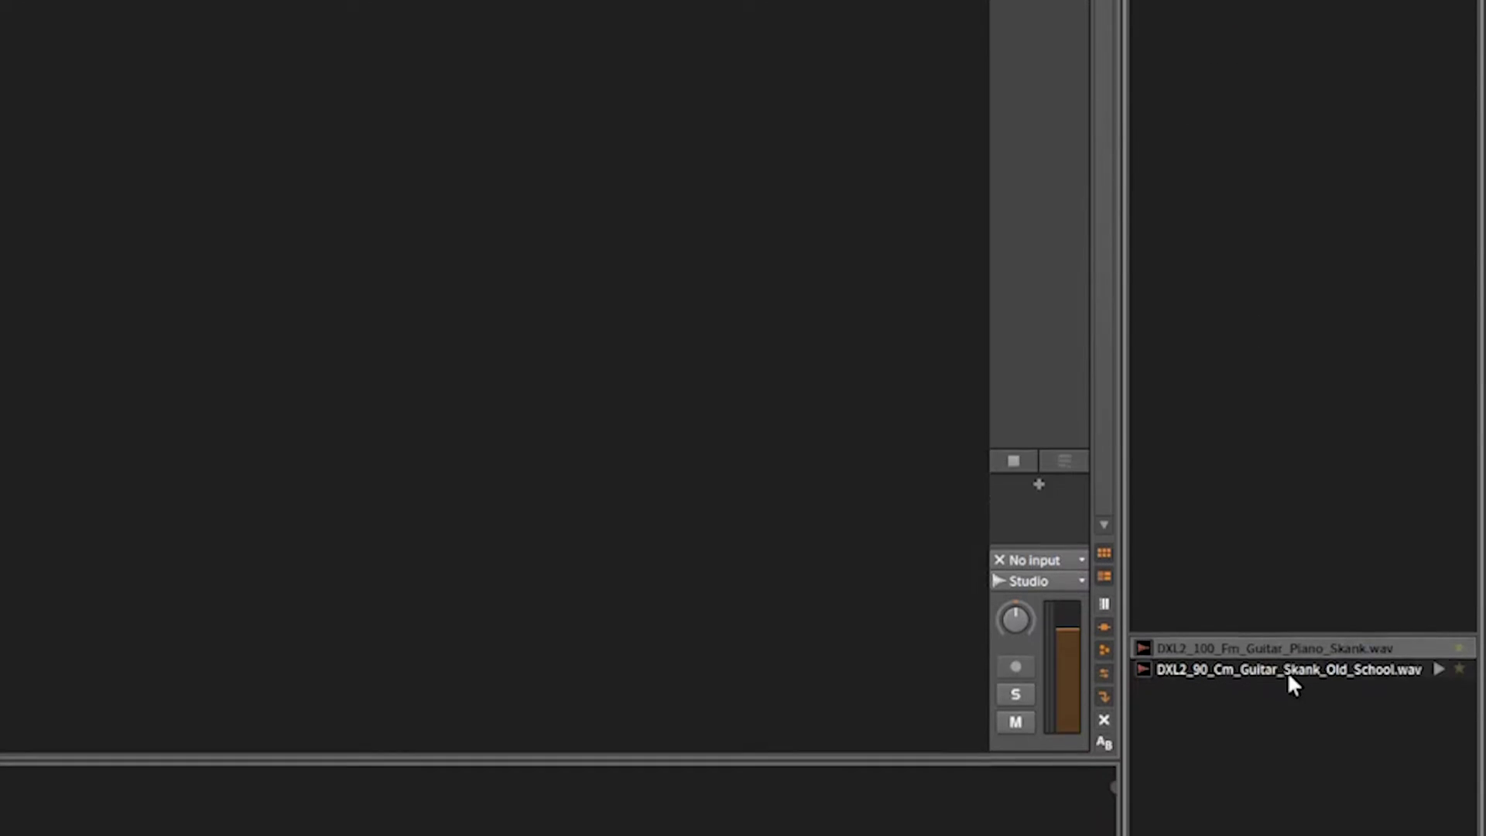
Audition the two guitar skank loops and place DXL2_100_Fm_Guitar_Piano_Skank.wav in Scene 1 on a new audio track
{"action": "left_click", "coordinate": [1289, 478]}
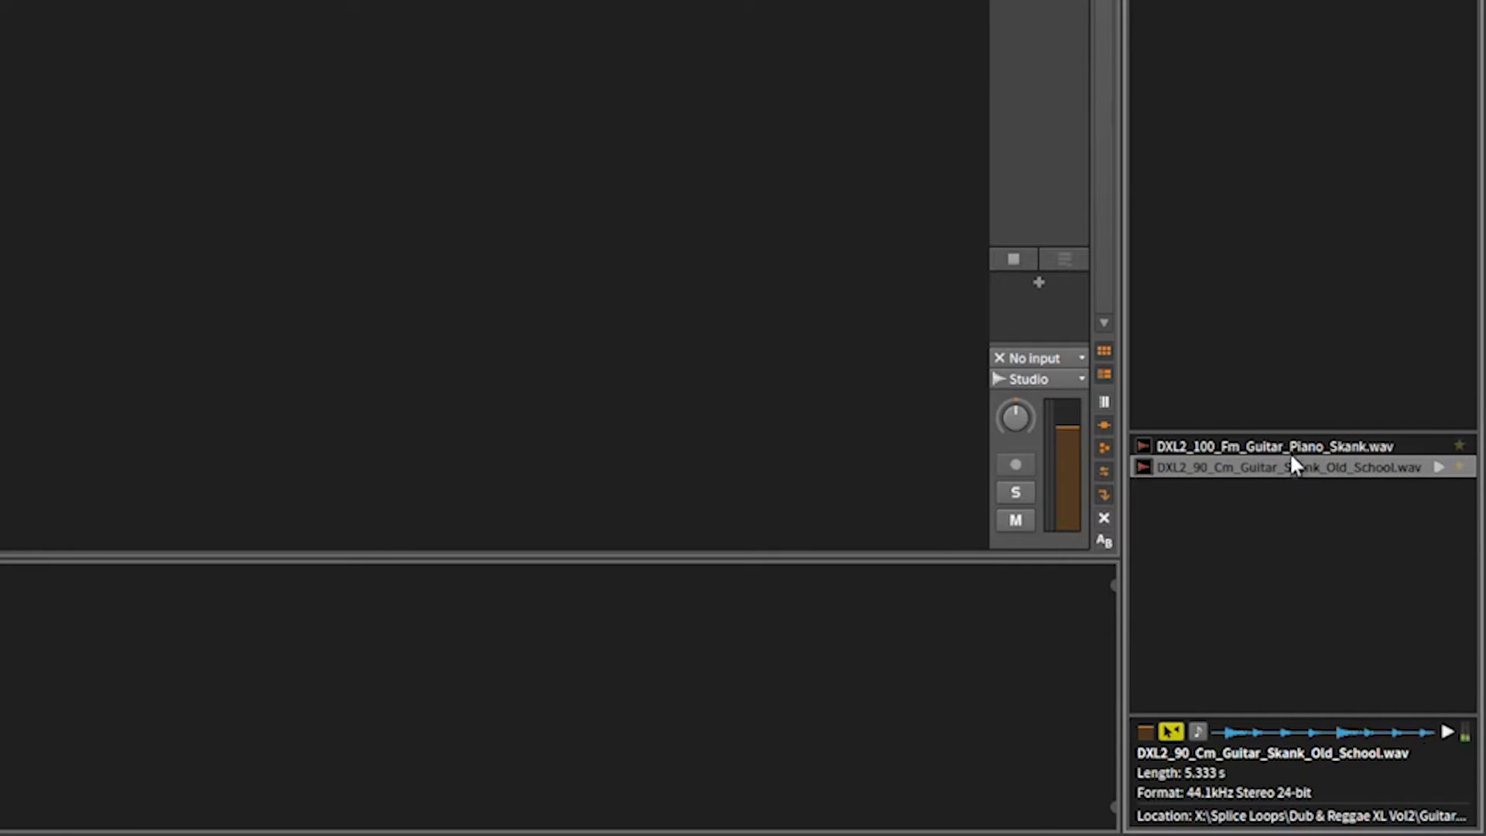
{"action": "left_click", "coordinate": [1292, 448]}
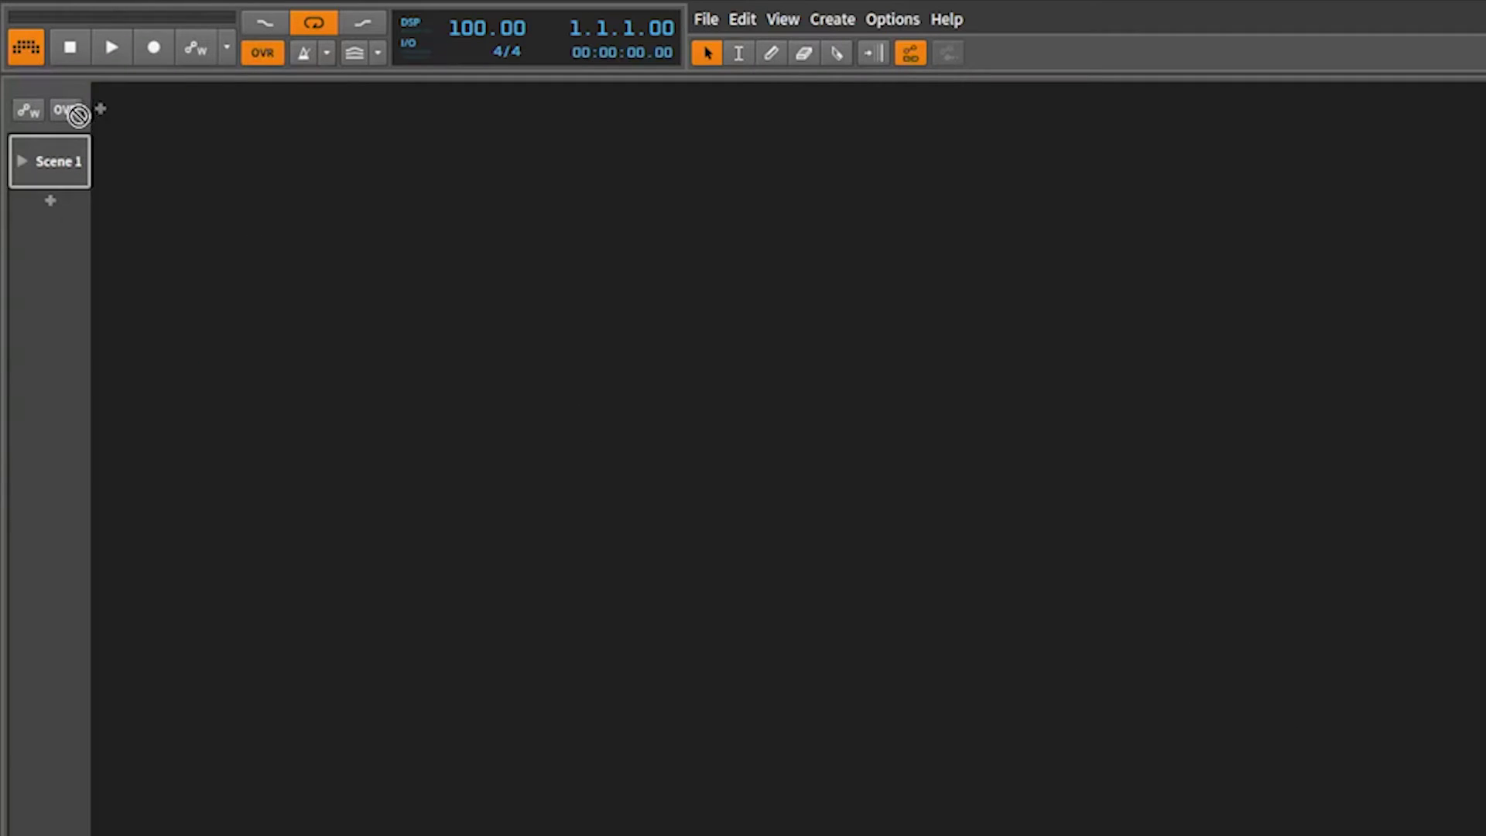
{"action": "left_click_drag", "start_coordinate": [79, 114], "coordinate": [139, 147]}
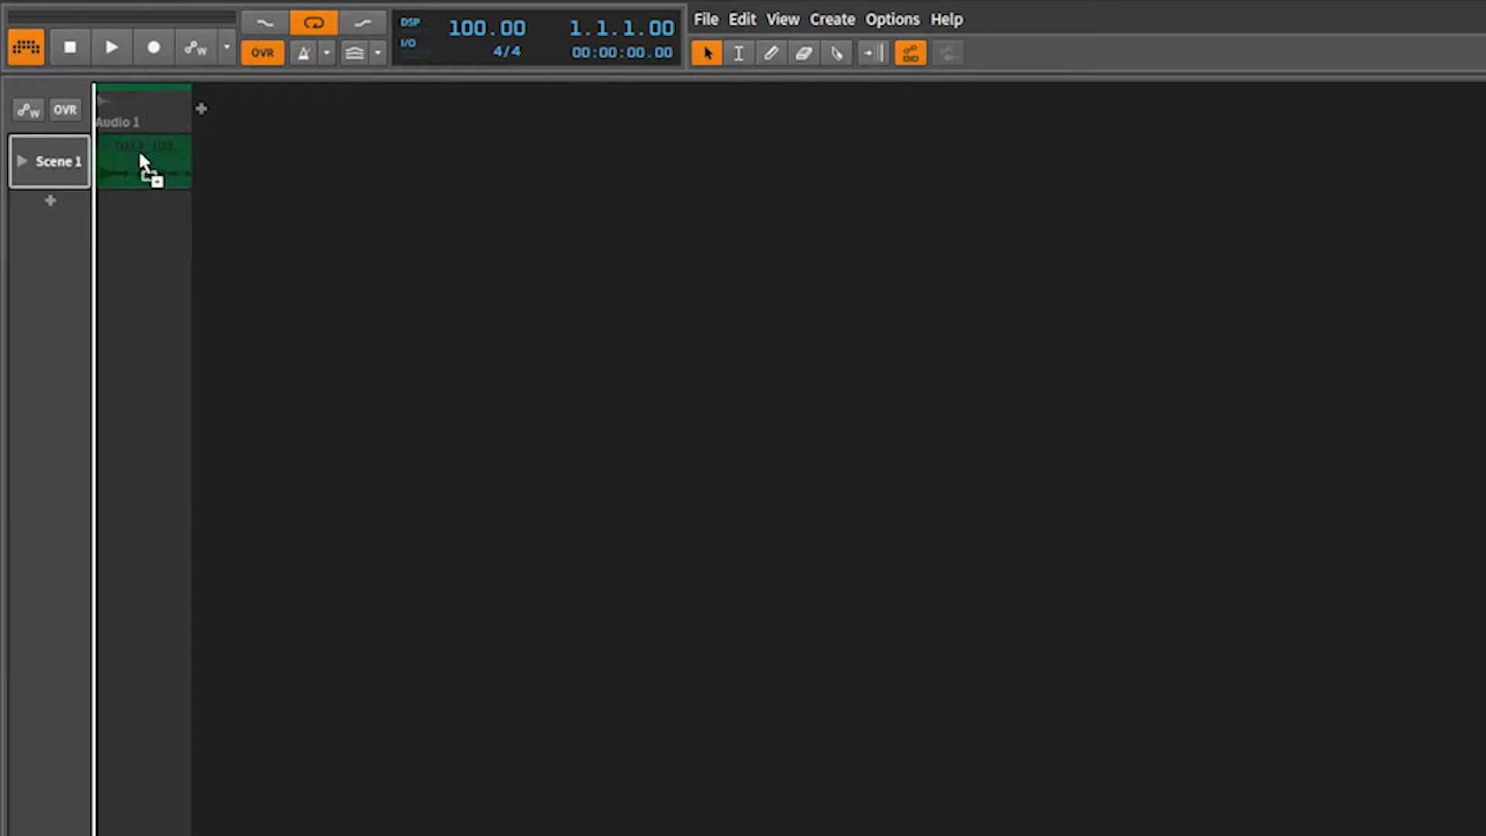
{"action": "left_click_drag", "start_coordinate": [139, 153], "coordinate": [141, 155]}
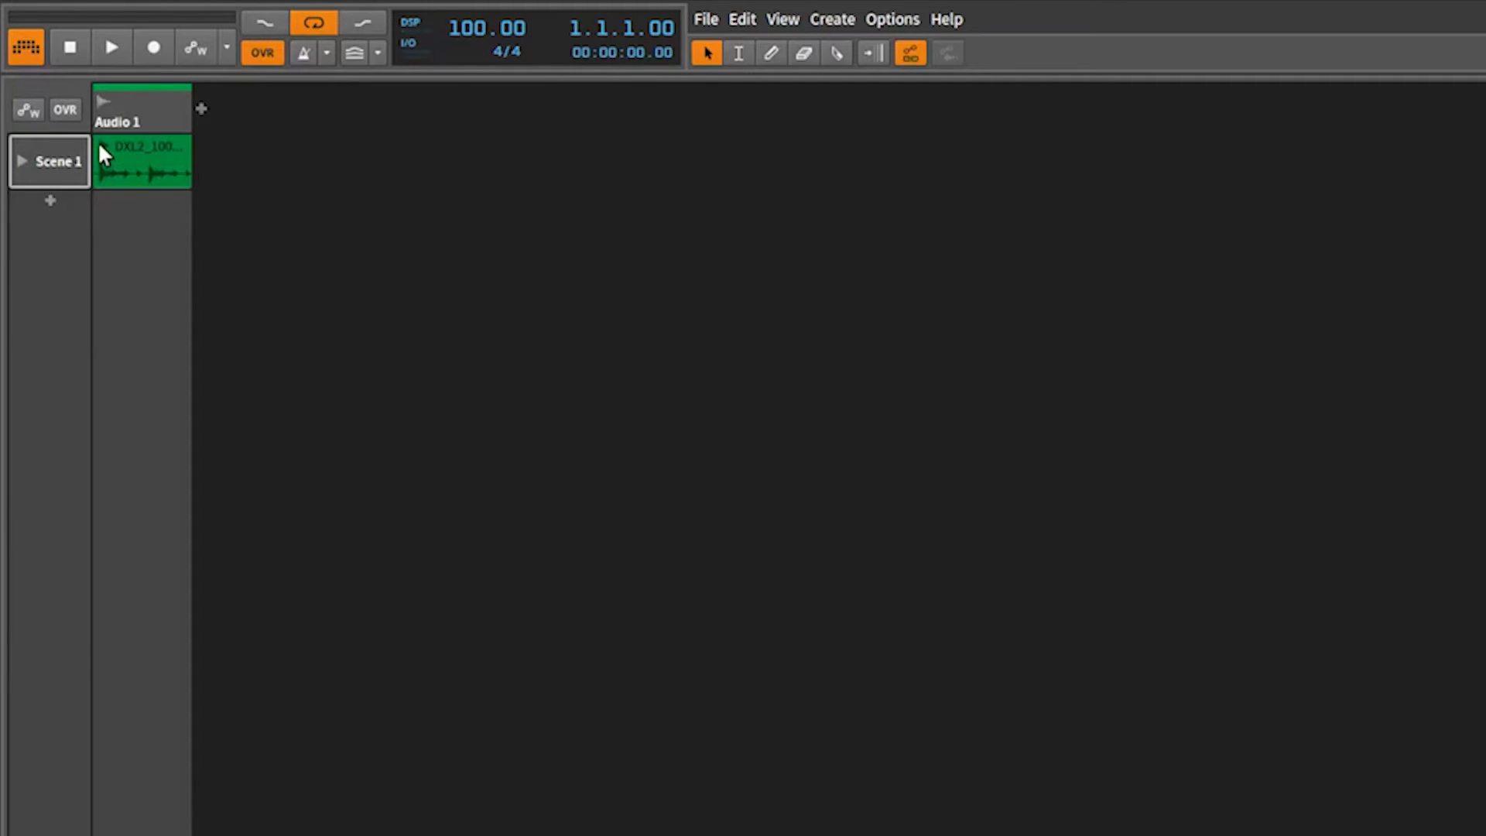
Launch the guitar loop clip, open it in the detail editor and select its audio event
{"action": "left_click", "coordinate": [100, 147]}
{"action": "left_click", "coordinate": [151, 141]}
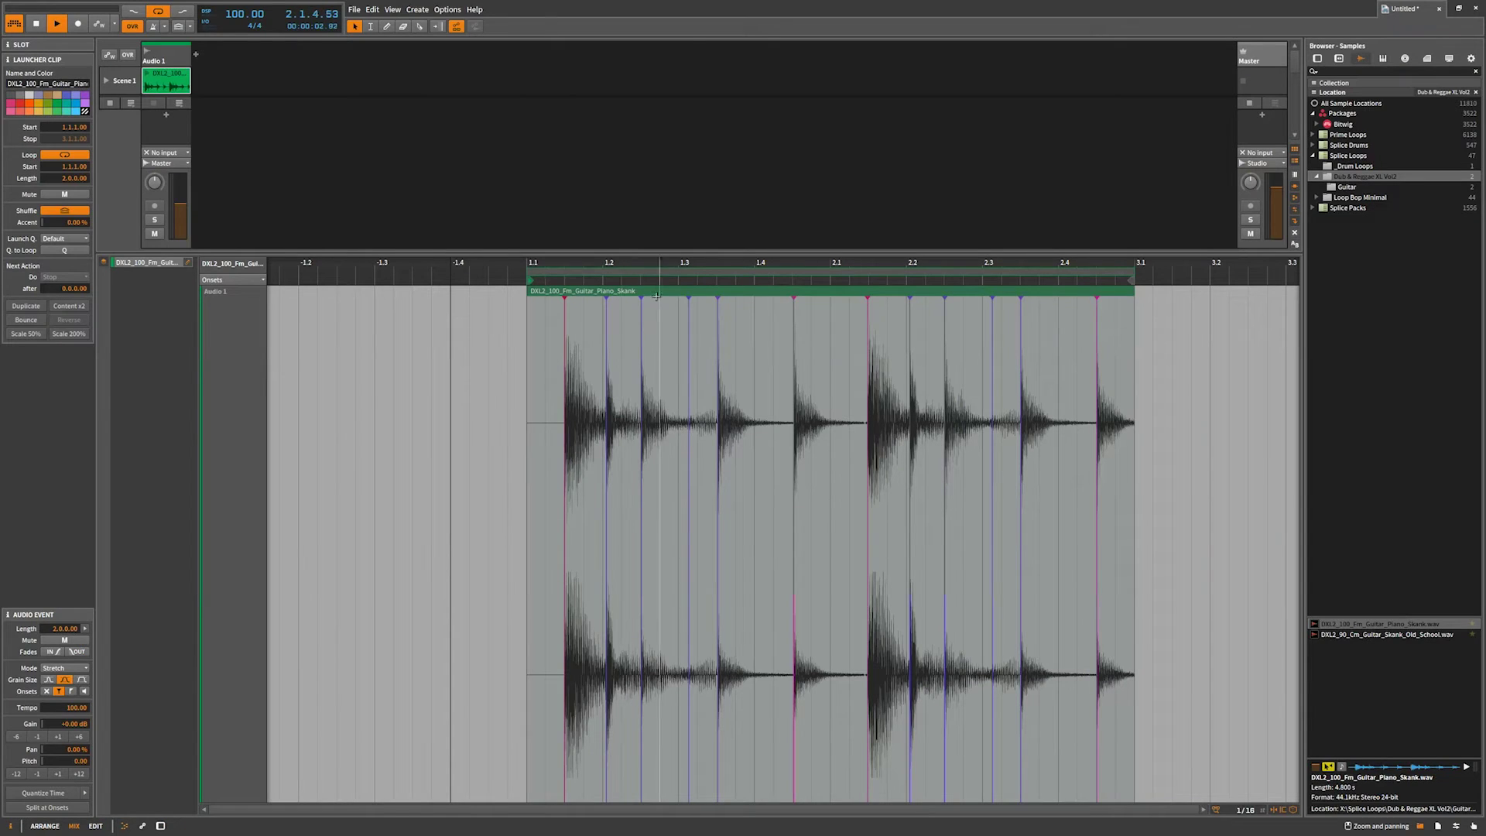
{"action": "left_click", "coordinate": [665, 271]}
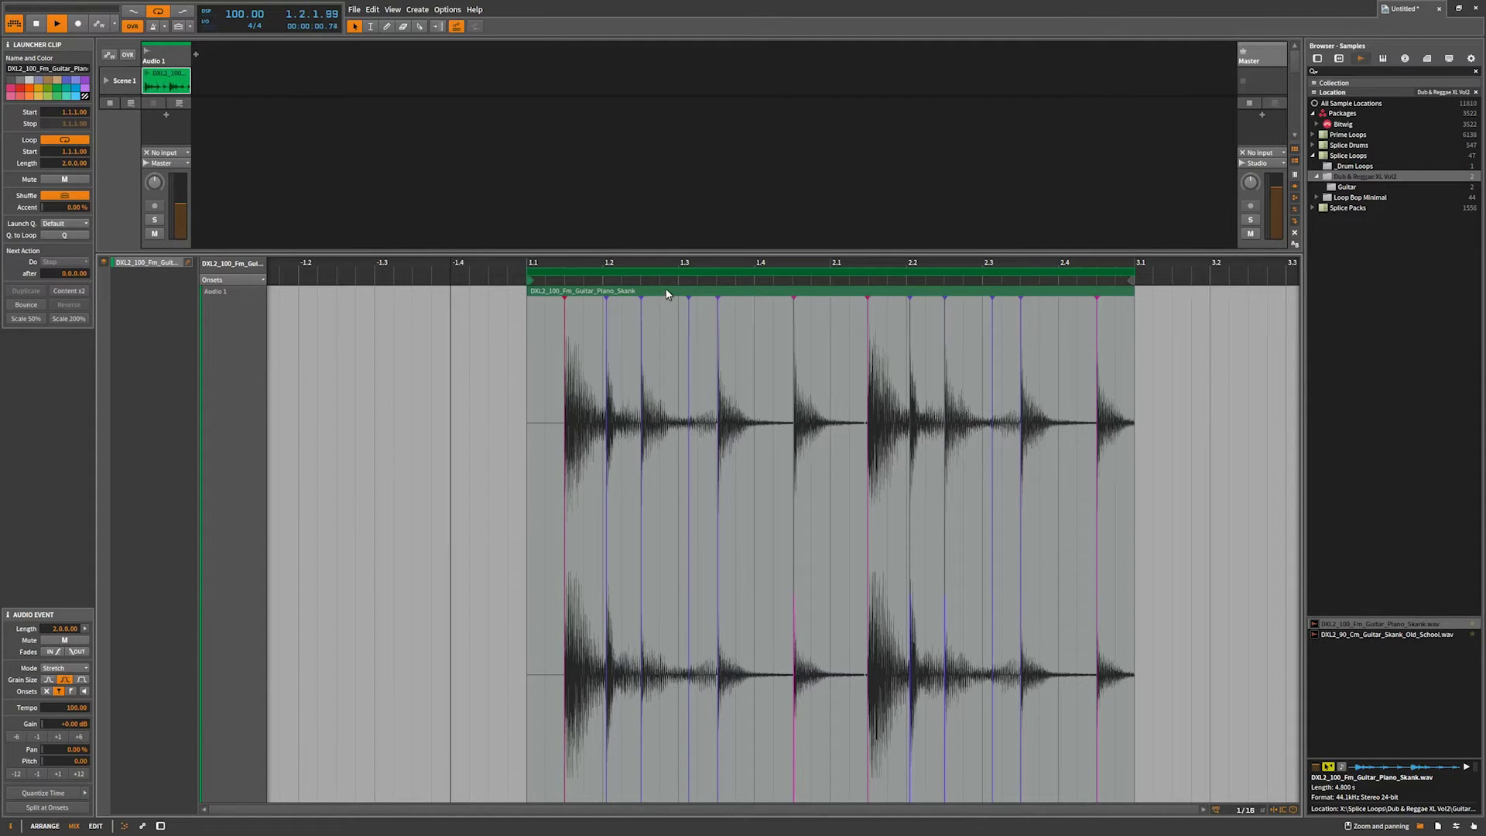
{"action": "left_click", "coordinate": [665, 294]}
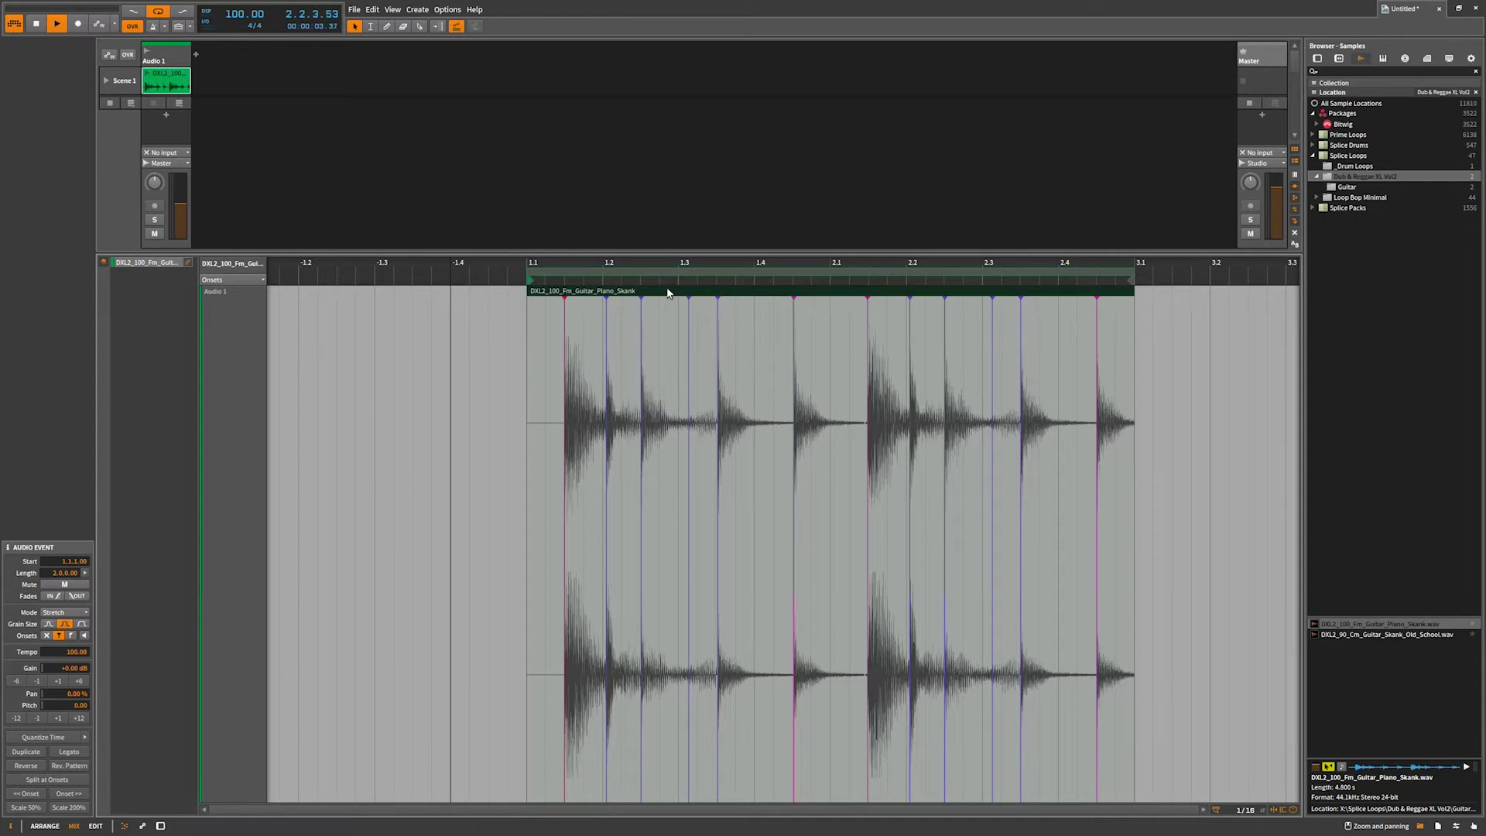
{"action": "left_click", "coordinate": [672, 271]}
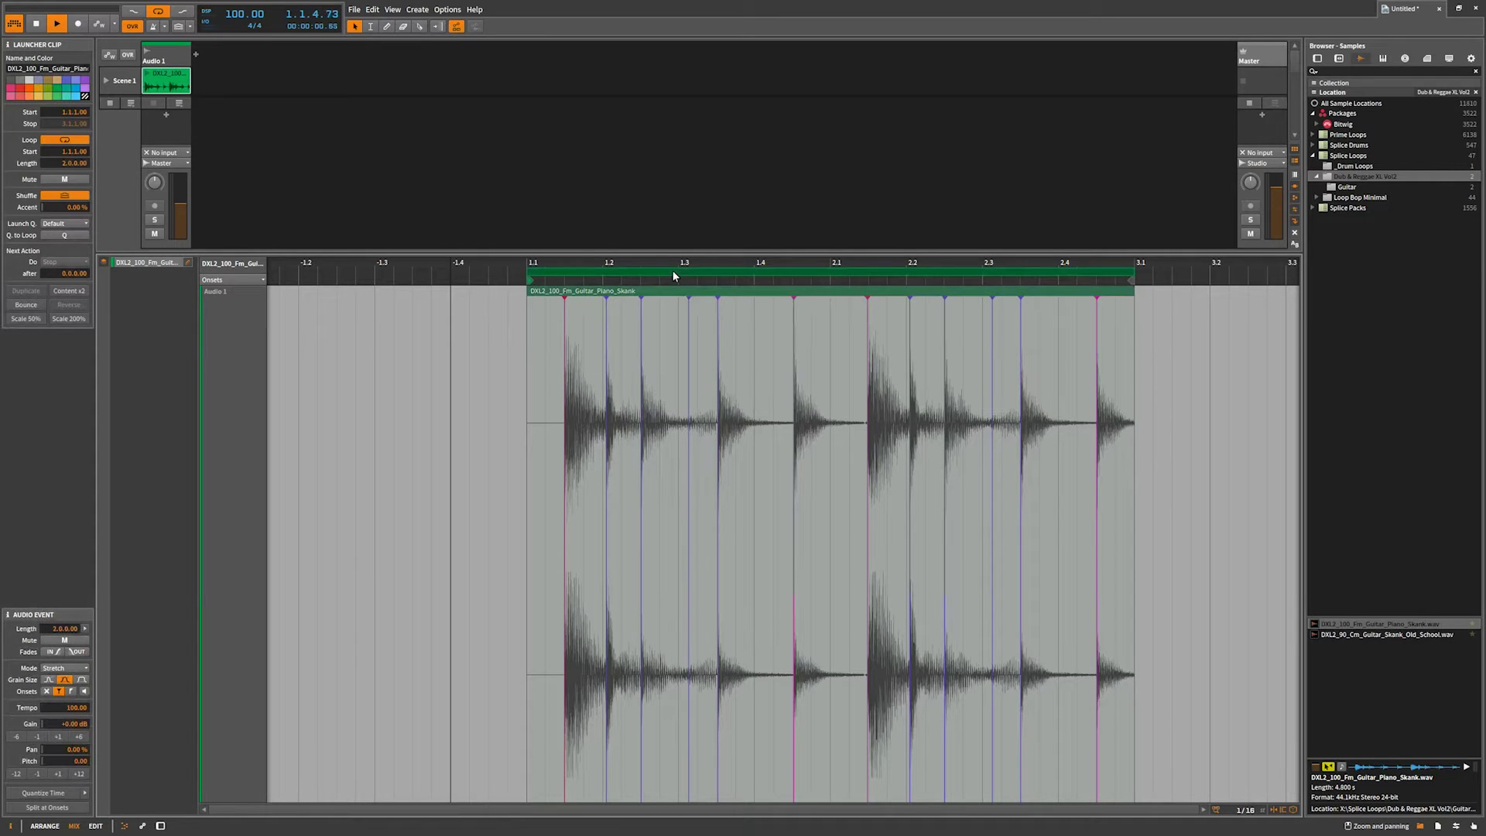
{"action": "left_click", "coordinate": [676, 293]}
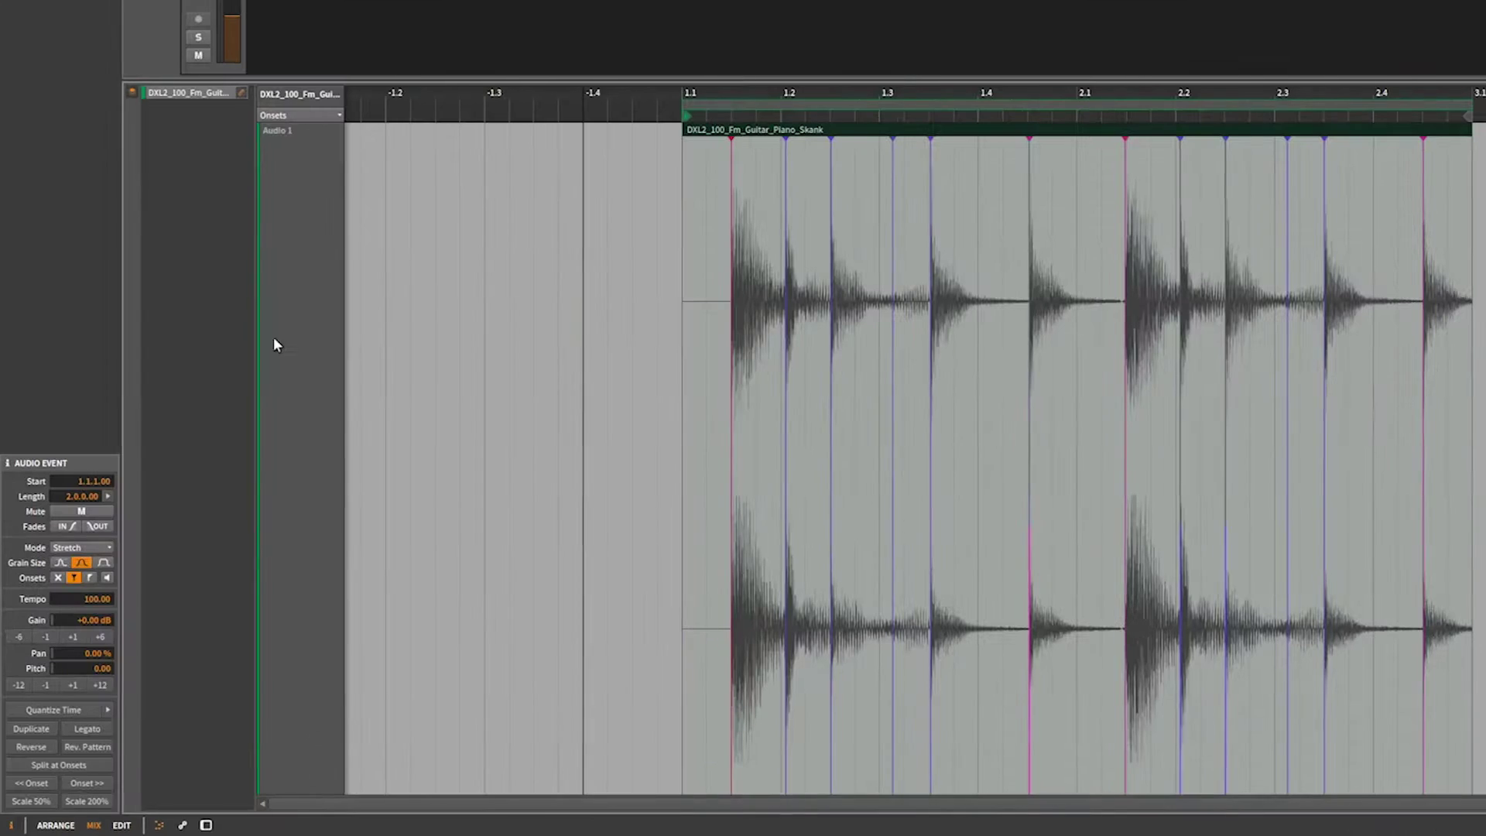
View the guitar clip's Event and Gain layers in the detail editor and return to the Onsets layer
{"action": "left_click", "coordinate": [235, 278]}
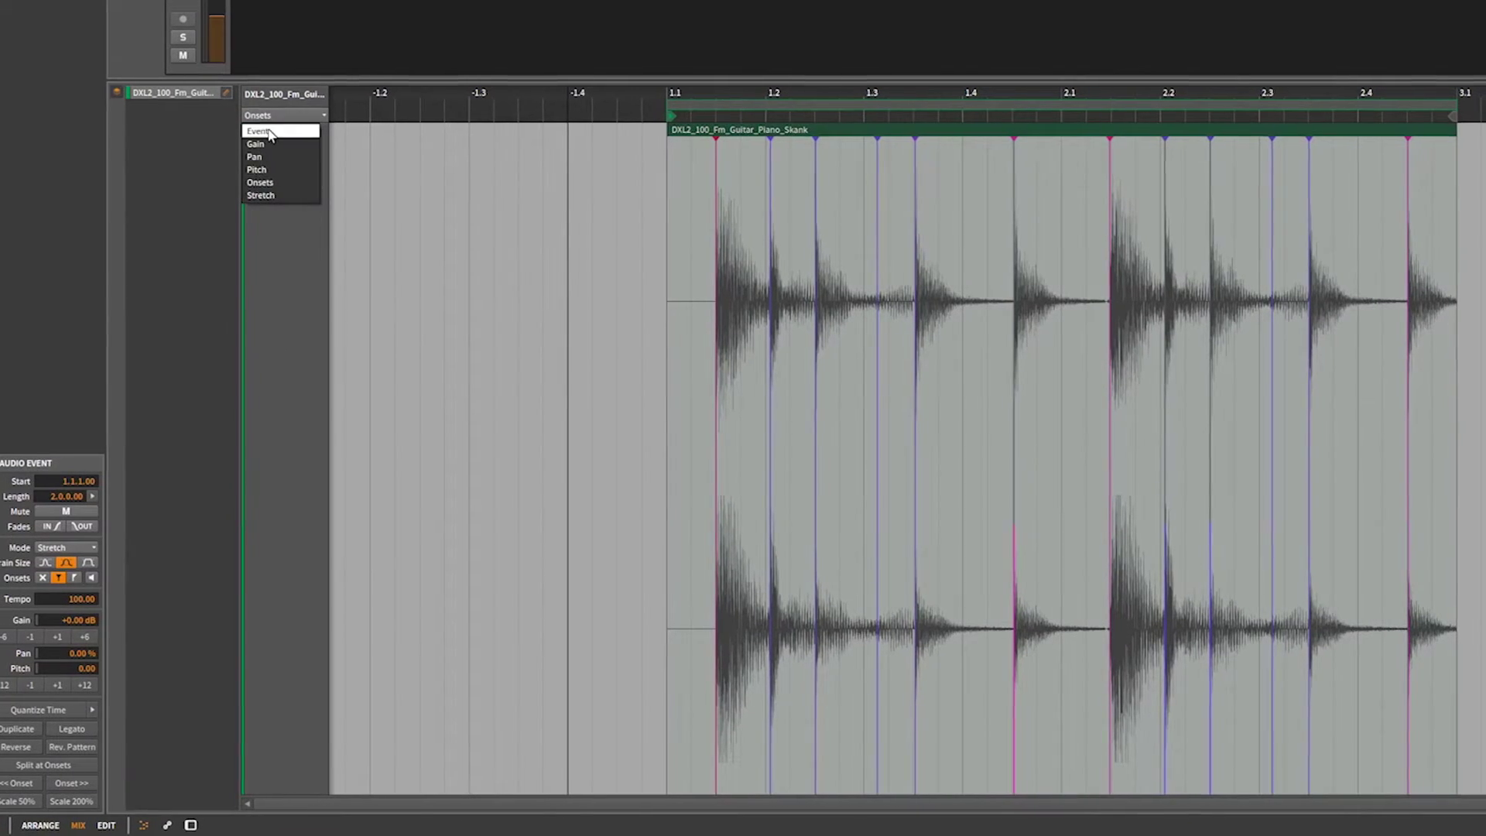
{"action": "left_click", "coordinate": [263, 131]}
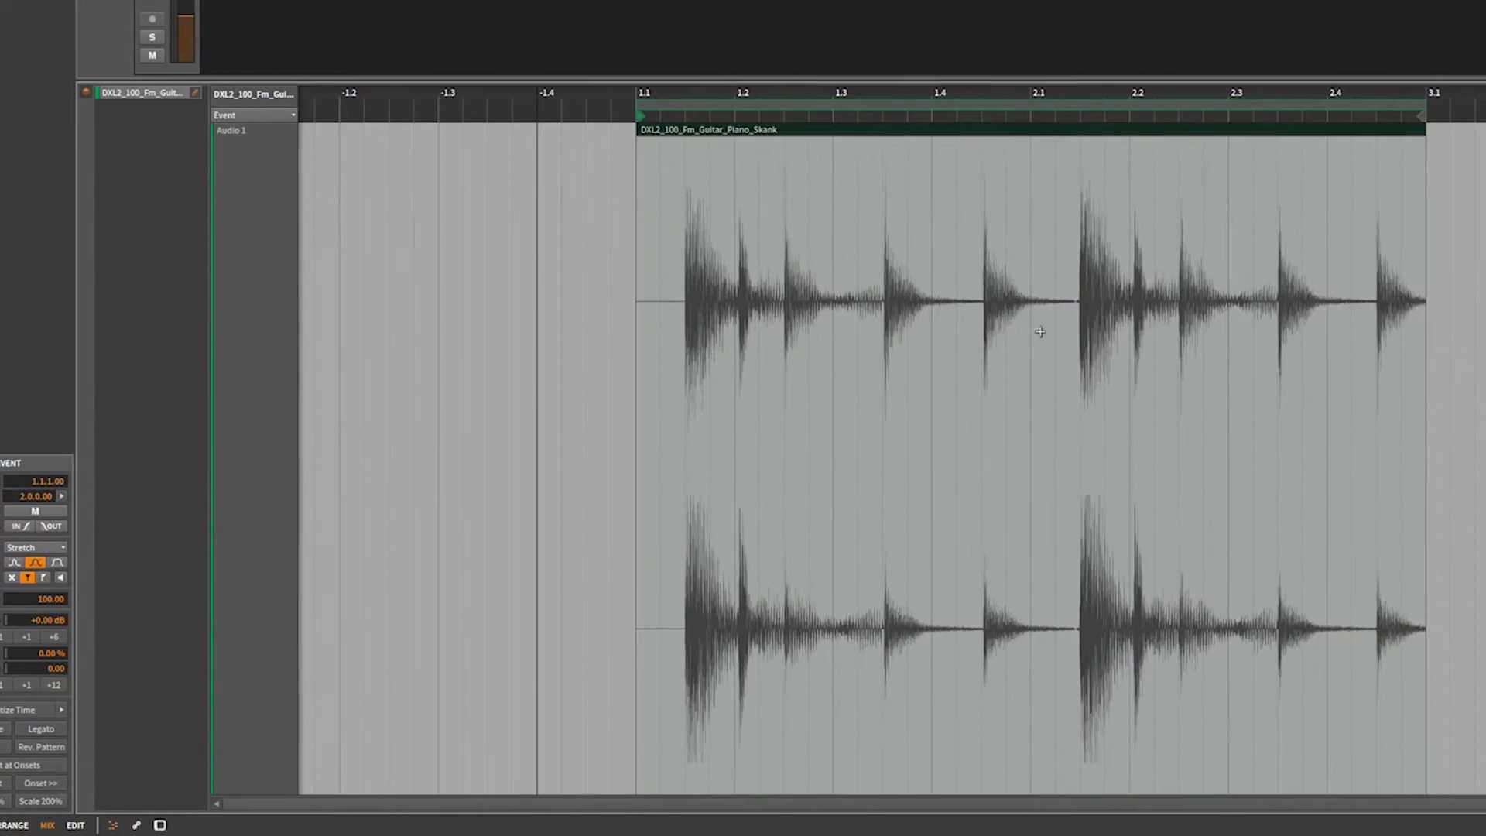
{"action": "left_click", "coordinate": [240, 114]}
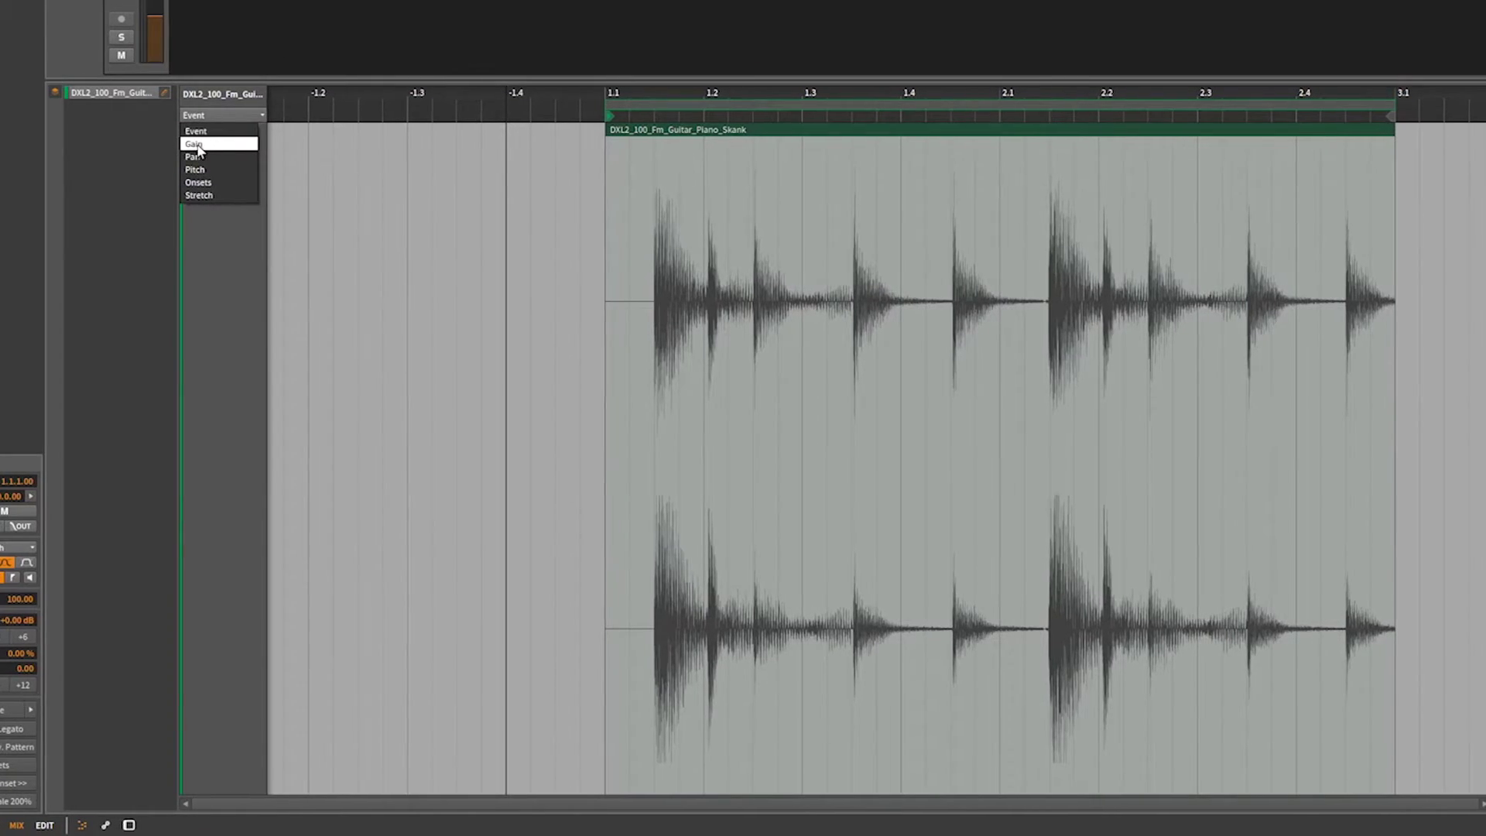
{"action": "left_click", "coordinate": [208, 144]}
{"action": "left_click", "coordinate": [211, 118]}
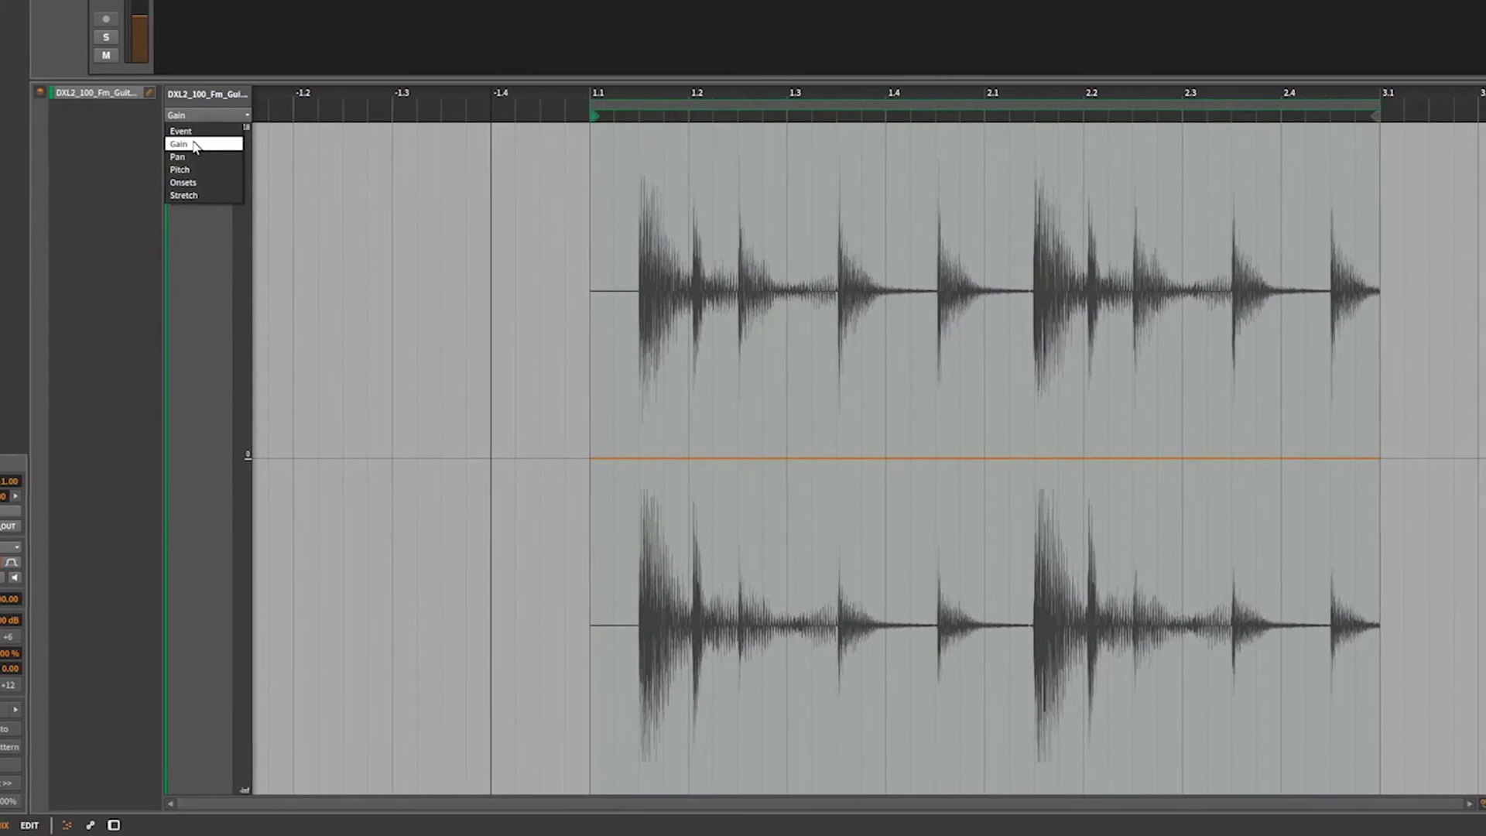
{"action": "left_click", "coordinate": [163, 187]}
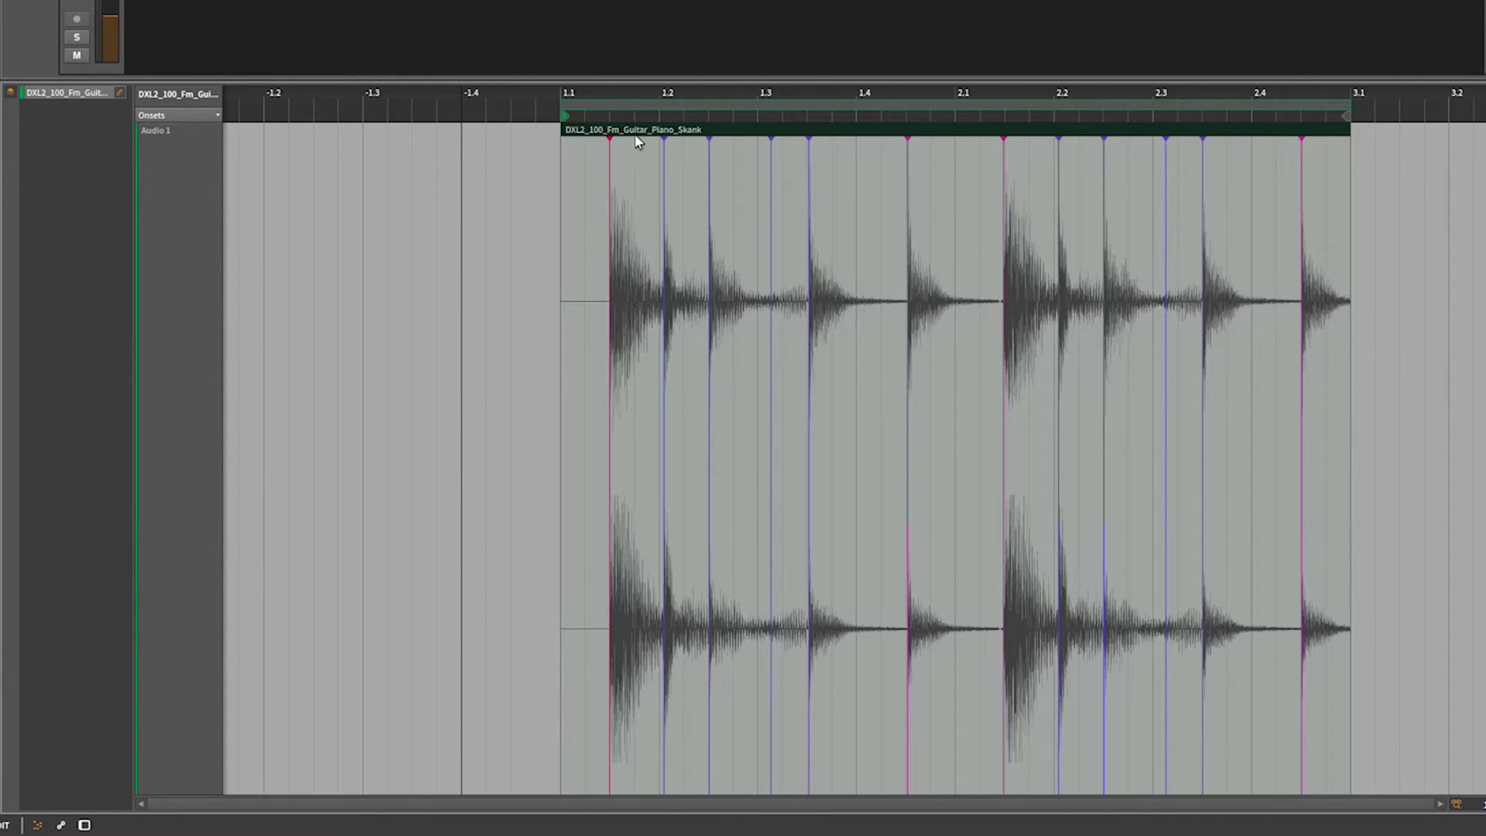
Delete the two surplus onset markers just after beats 1.3 and 2.3 of the guitar loop
{"action": "scroll", "coordinate": [709, 116], "scroll_direction": "up", "scroll_amount": 5}
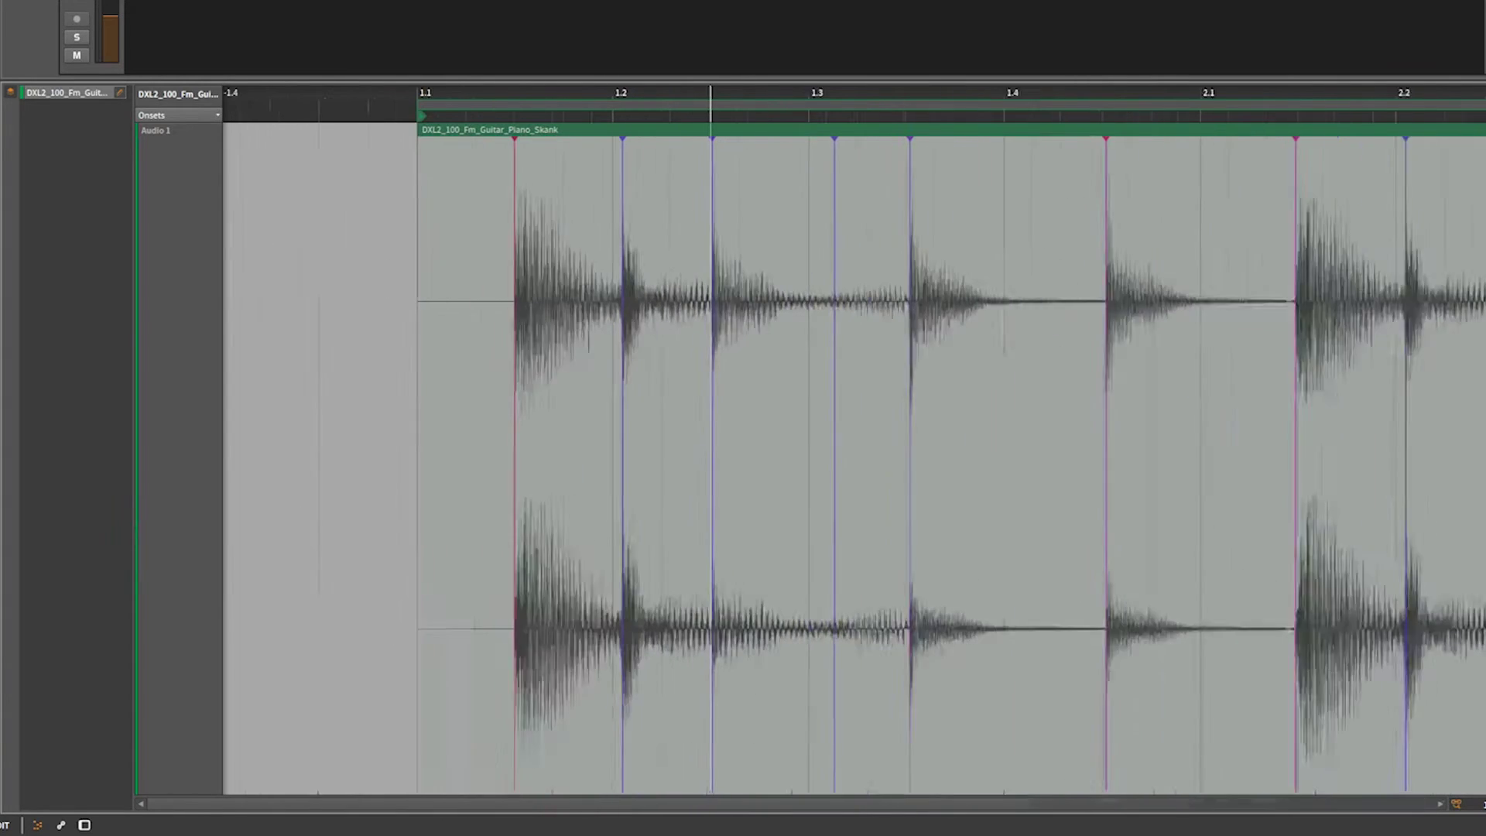
{"action": "scroll", "coordinate": [713, 116], "scroll_direction": "up", "scroll_amount": 3}
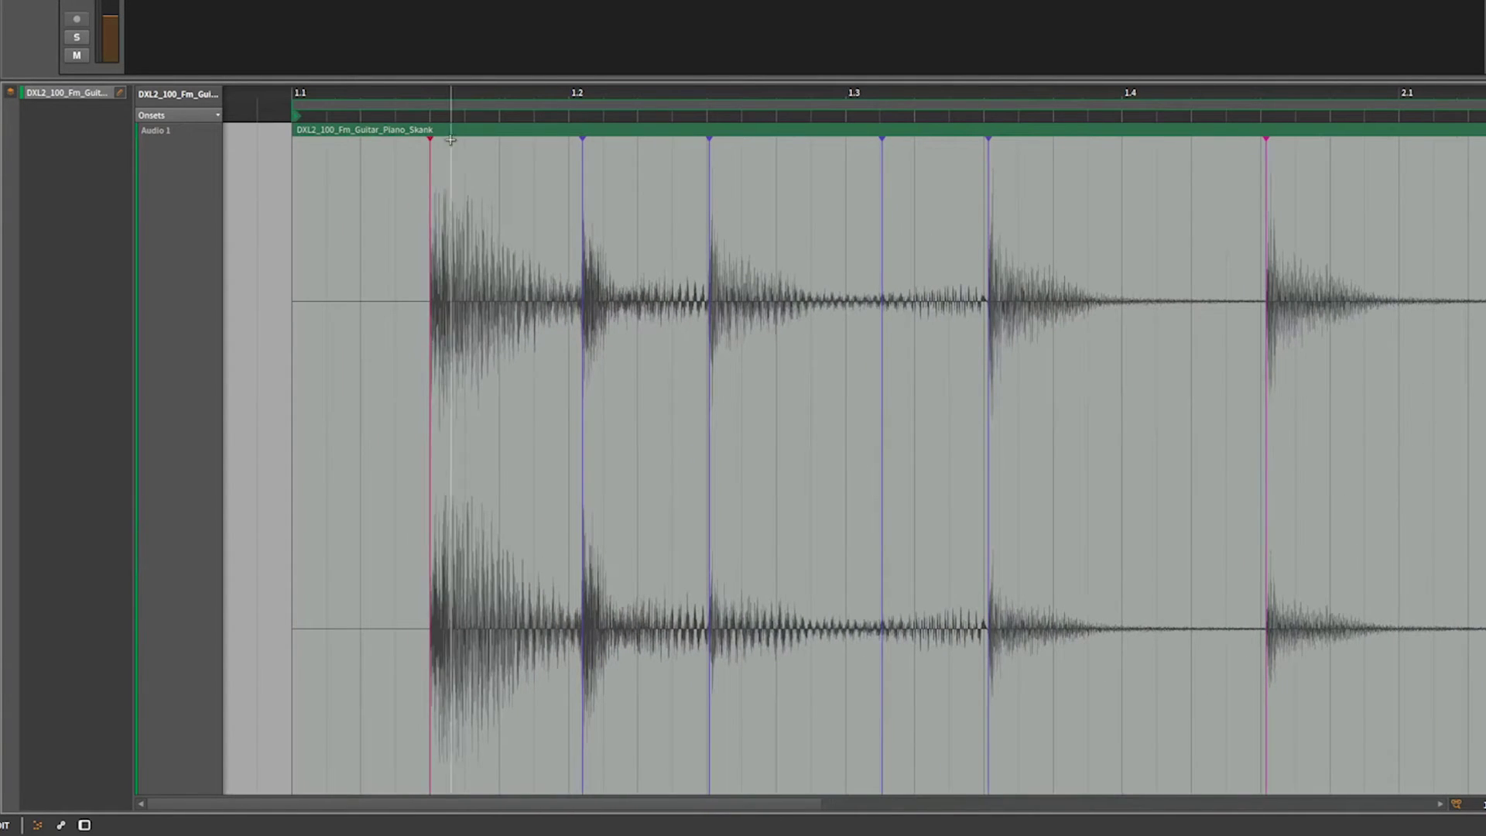
{"action": "left_click", "coordinate": [884, 138]}
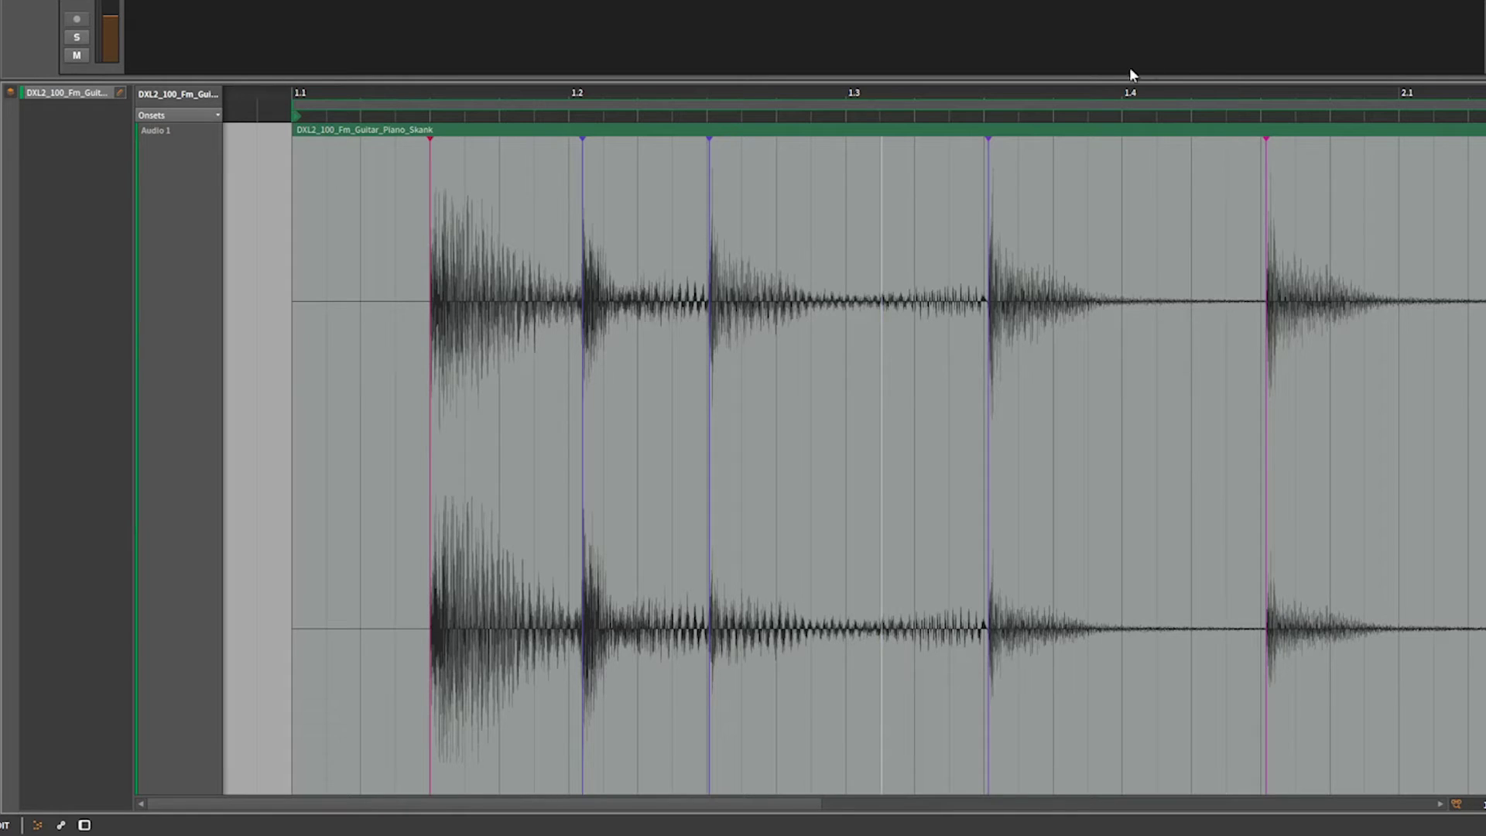
{"action": "left_click_drag", "start_coordinate": [820, 803], "coordinate": [1433, 803]}
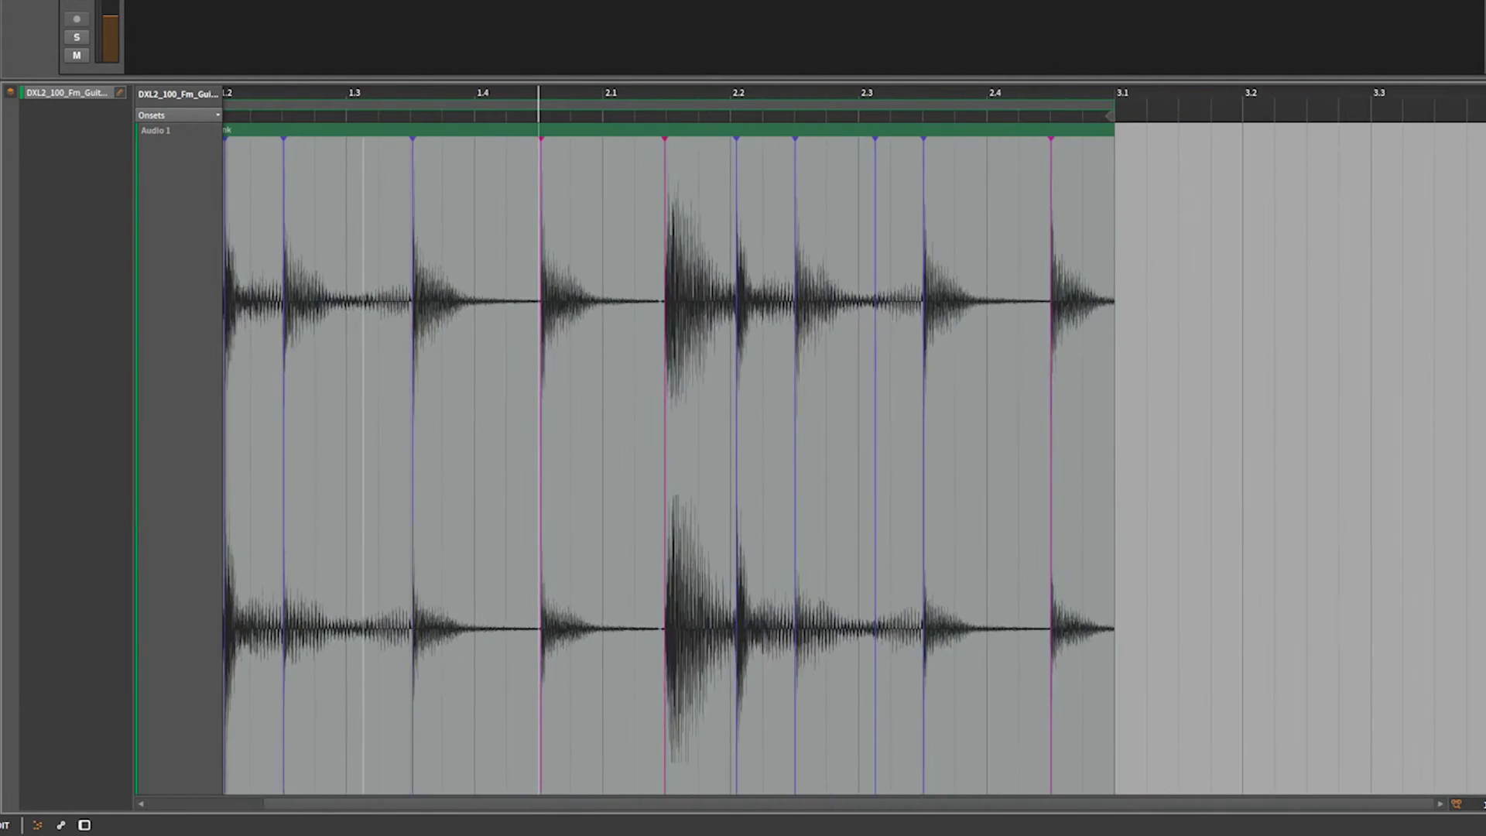
{"action": "left_click", "coordinate": [874, 139]}
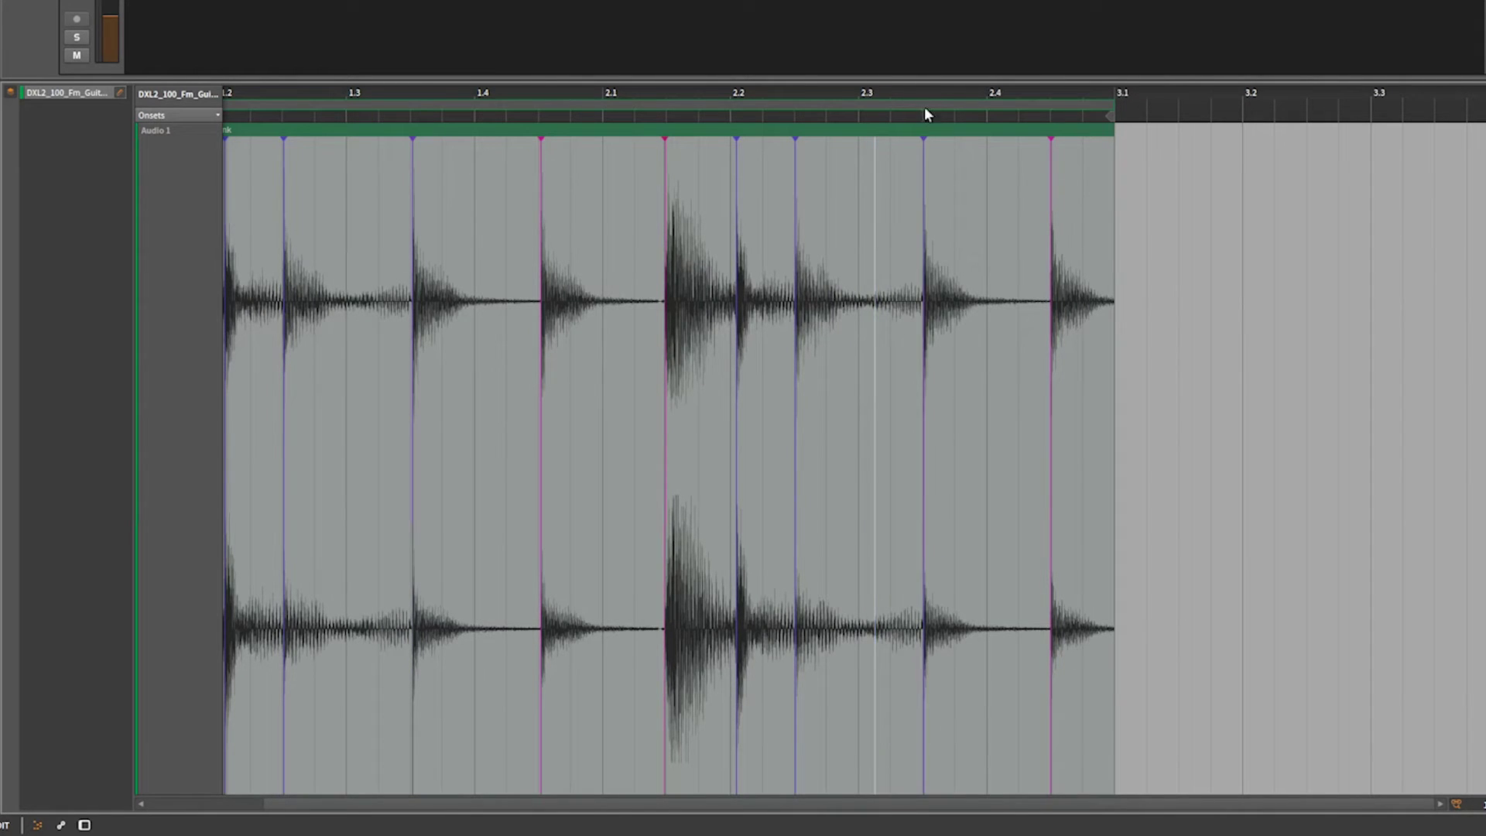
{"action": "left_click_drag", "start_coordinate": [898, 93], "coordinate": [1124, 116]}
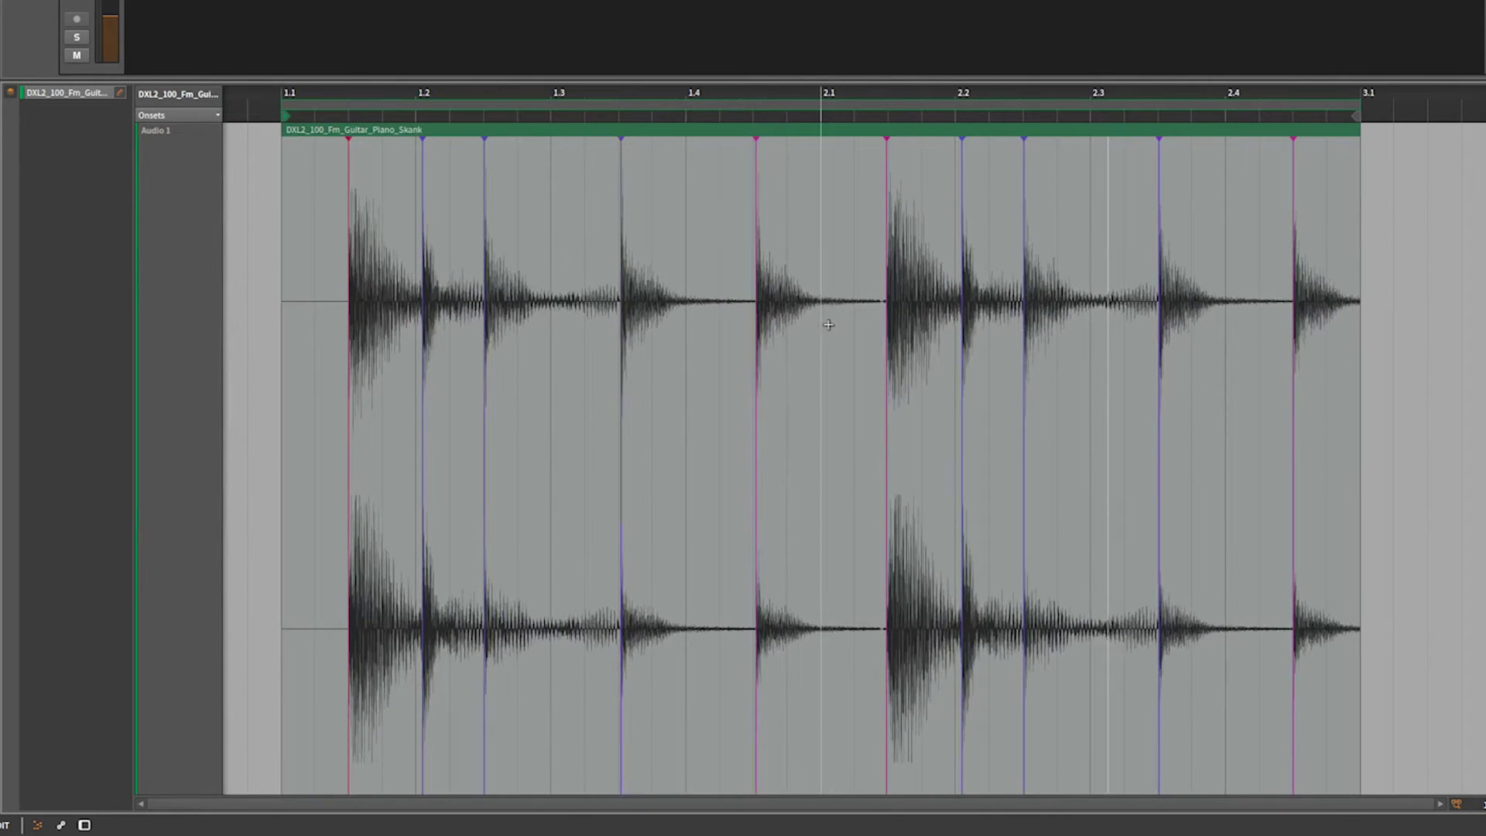
Split the whole guitar audio event at its onset markers
{"action": "left_click", "coordinate": [662, 137]}
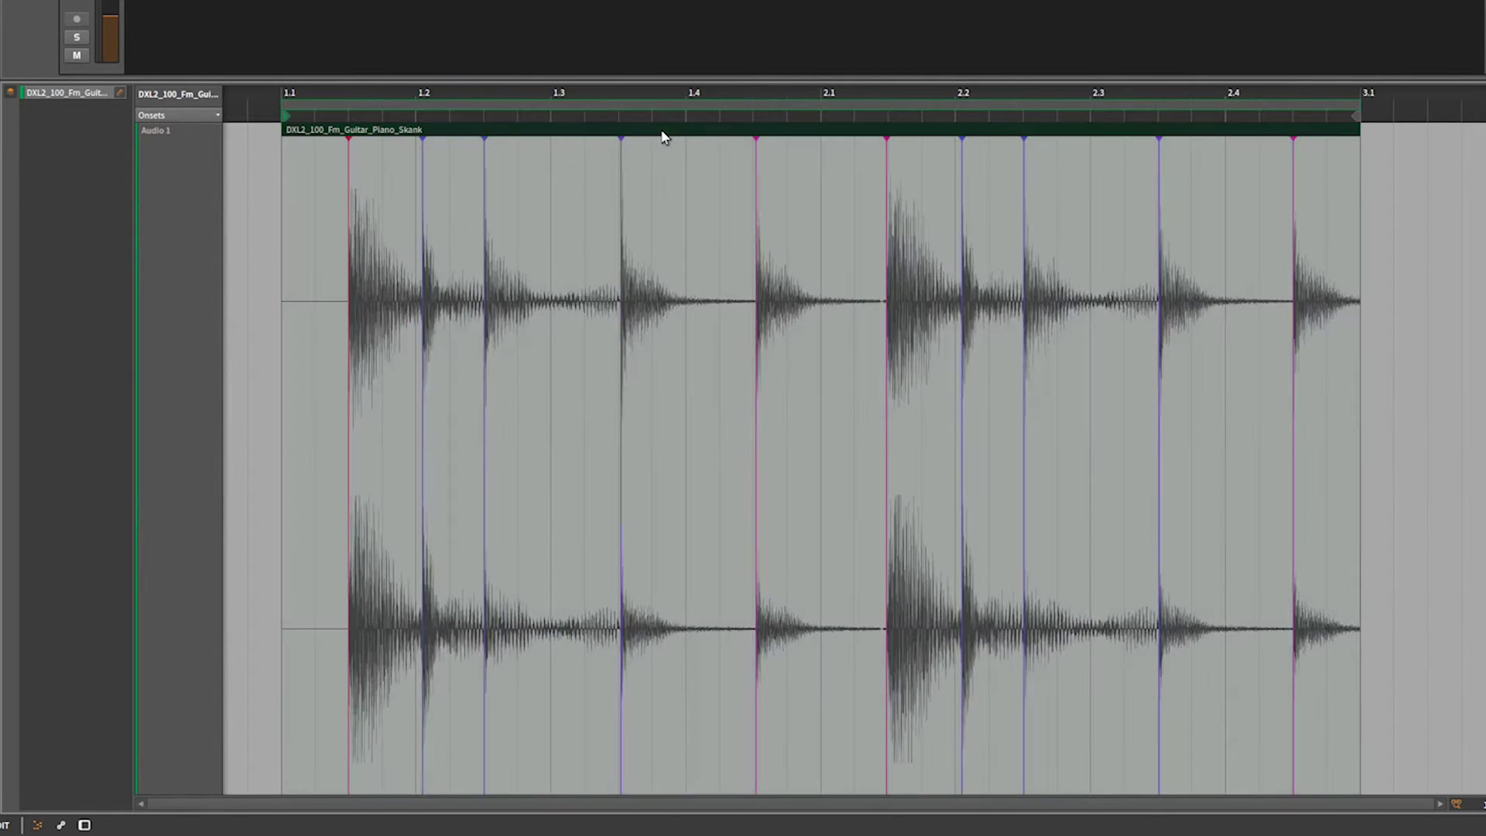
{"action": "key", "text": "F4"}
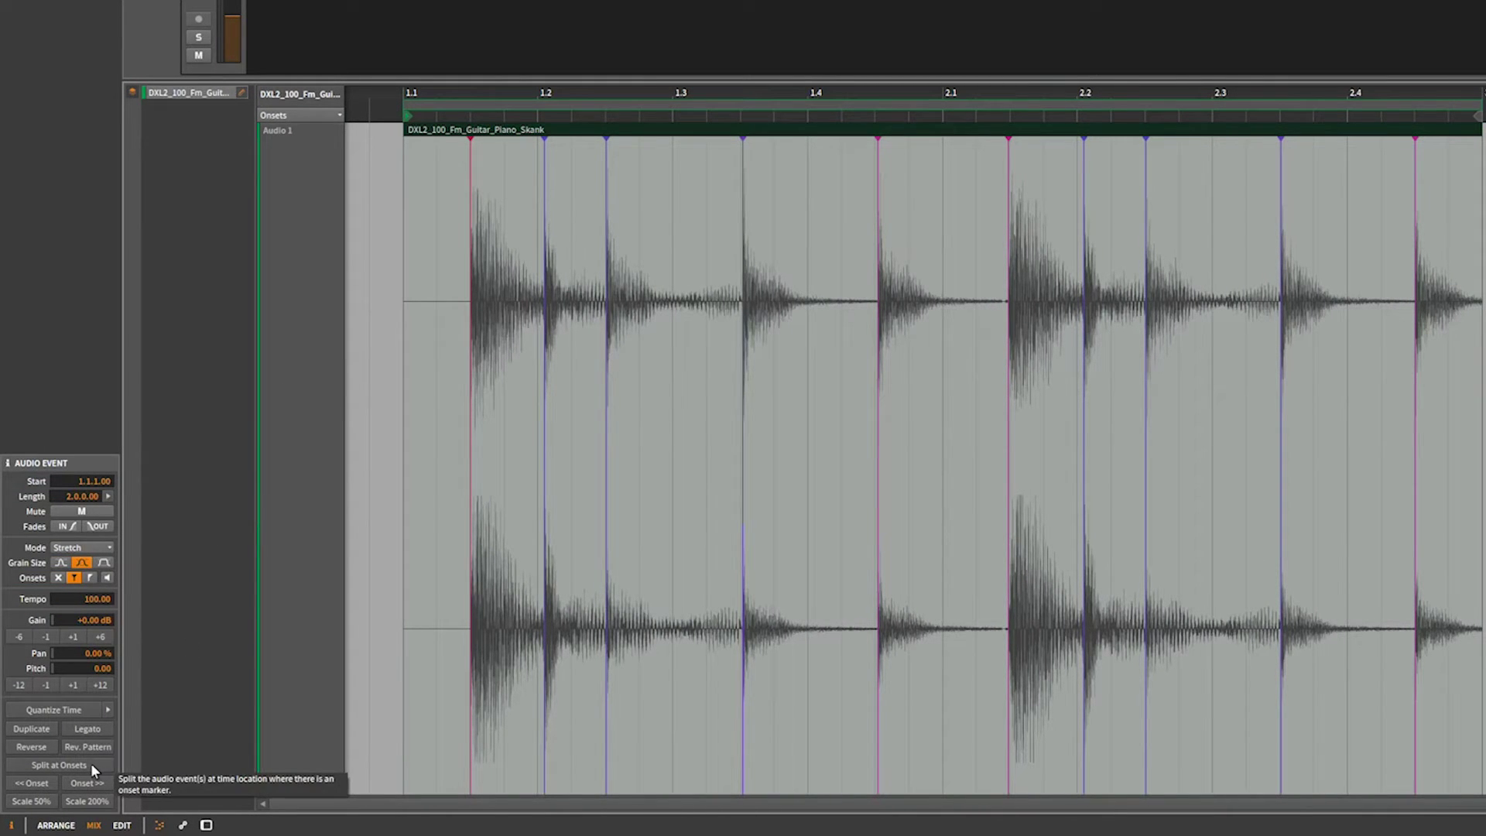
{"action": "left_click", "coordinate": [91, 763]}
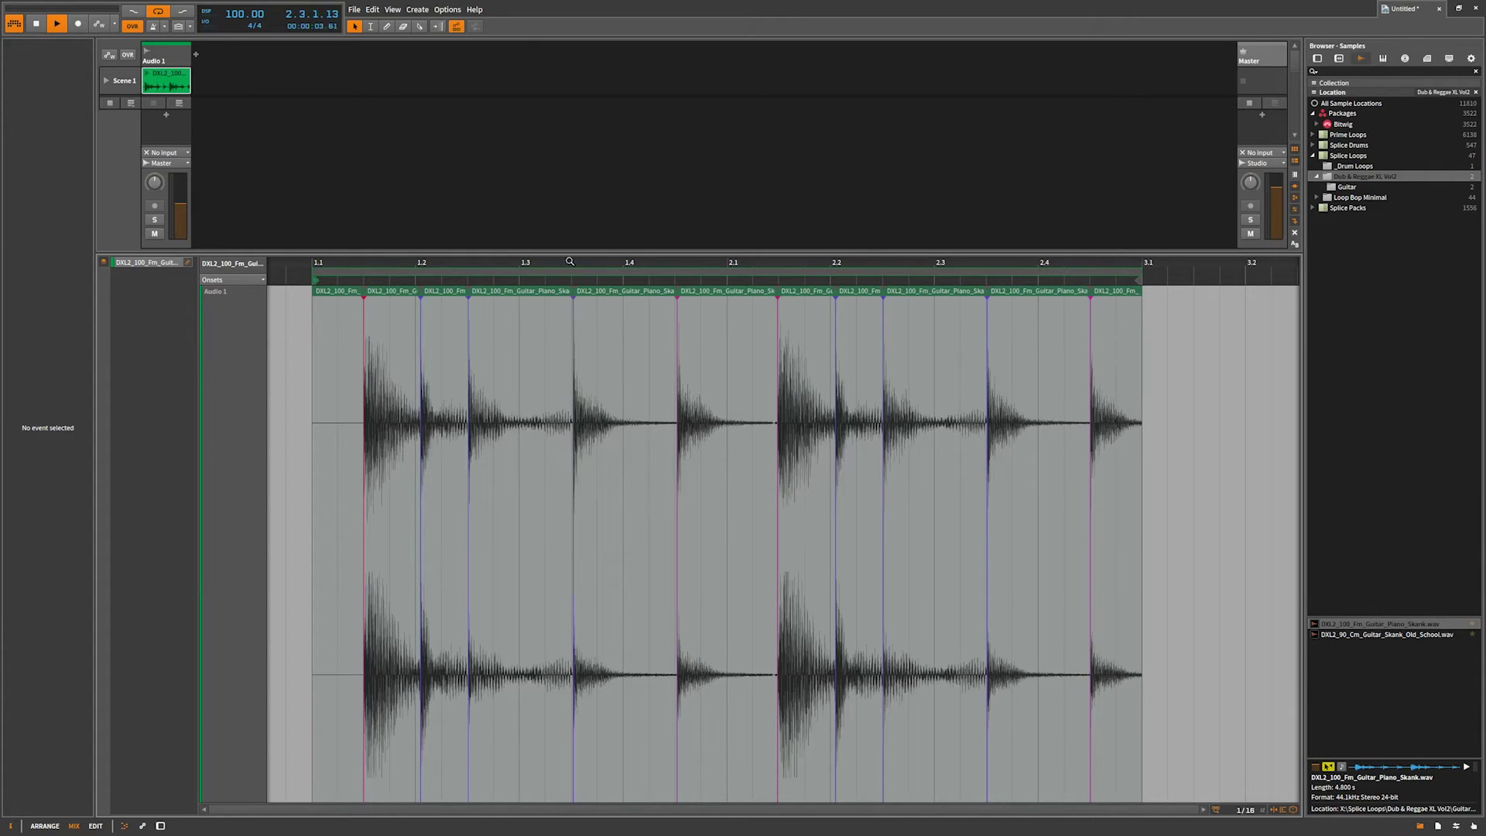
Start Slice To Multisample for the guitar clip on Audio 1, compare Bounce and Slice with Slice Raw, and choose Slice Raw
{"action": "left_click", "coordinate": [166, 75]}
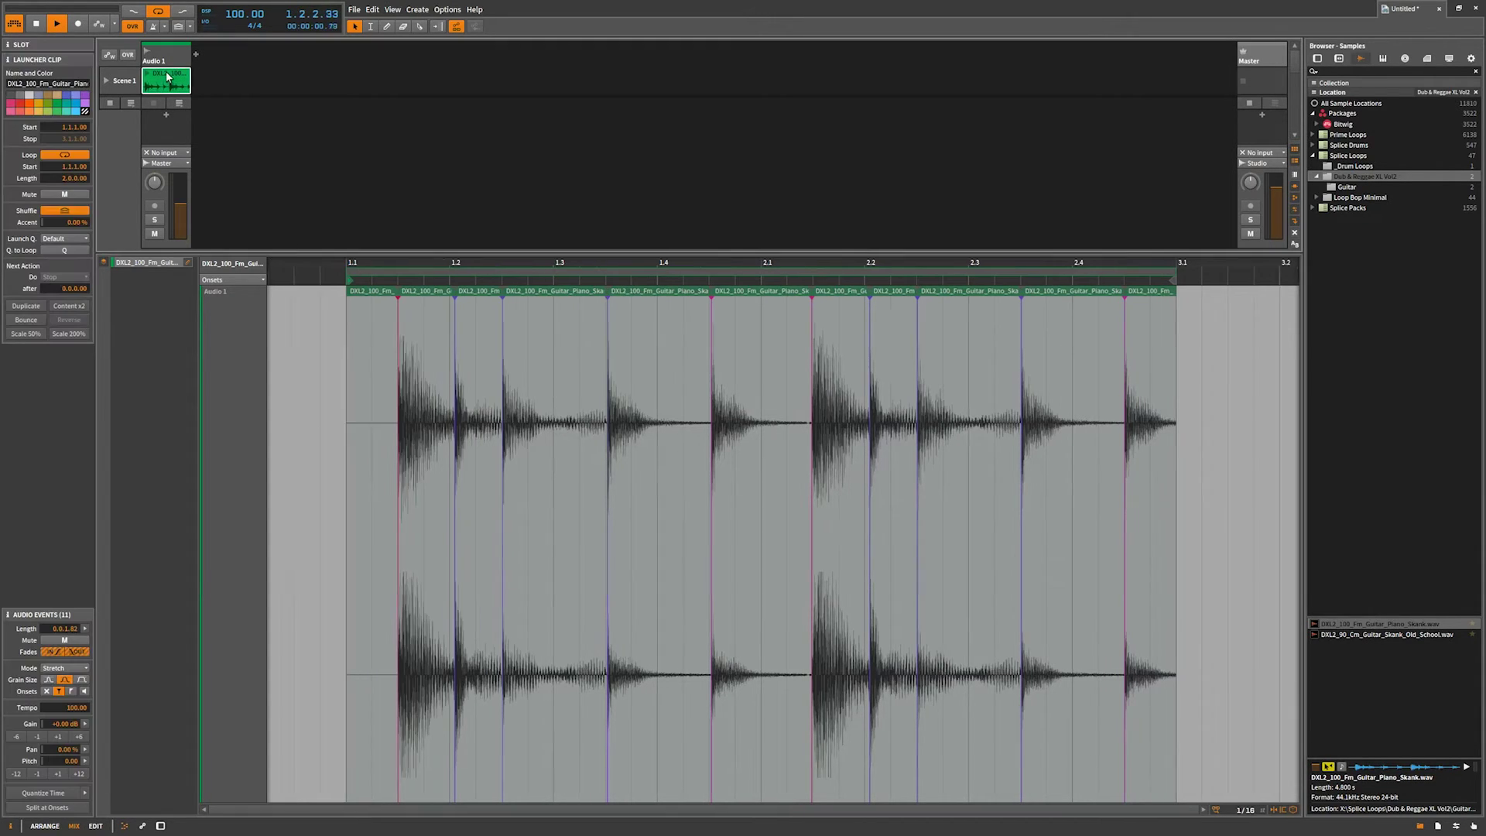
{"action": "right_click", "coordinate": [167, 75]}
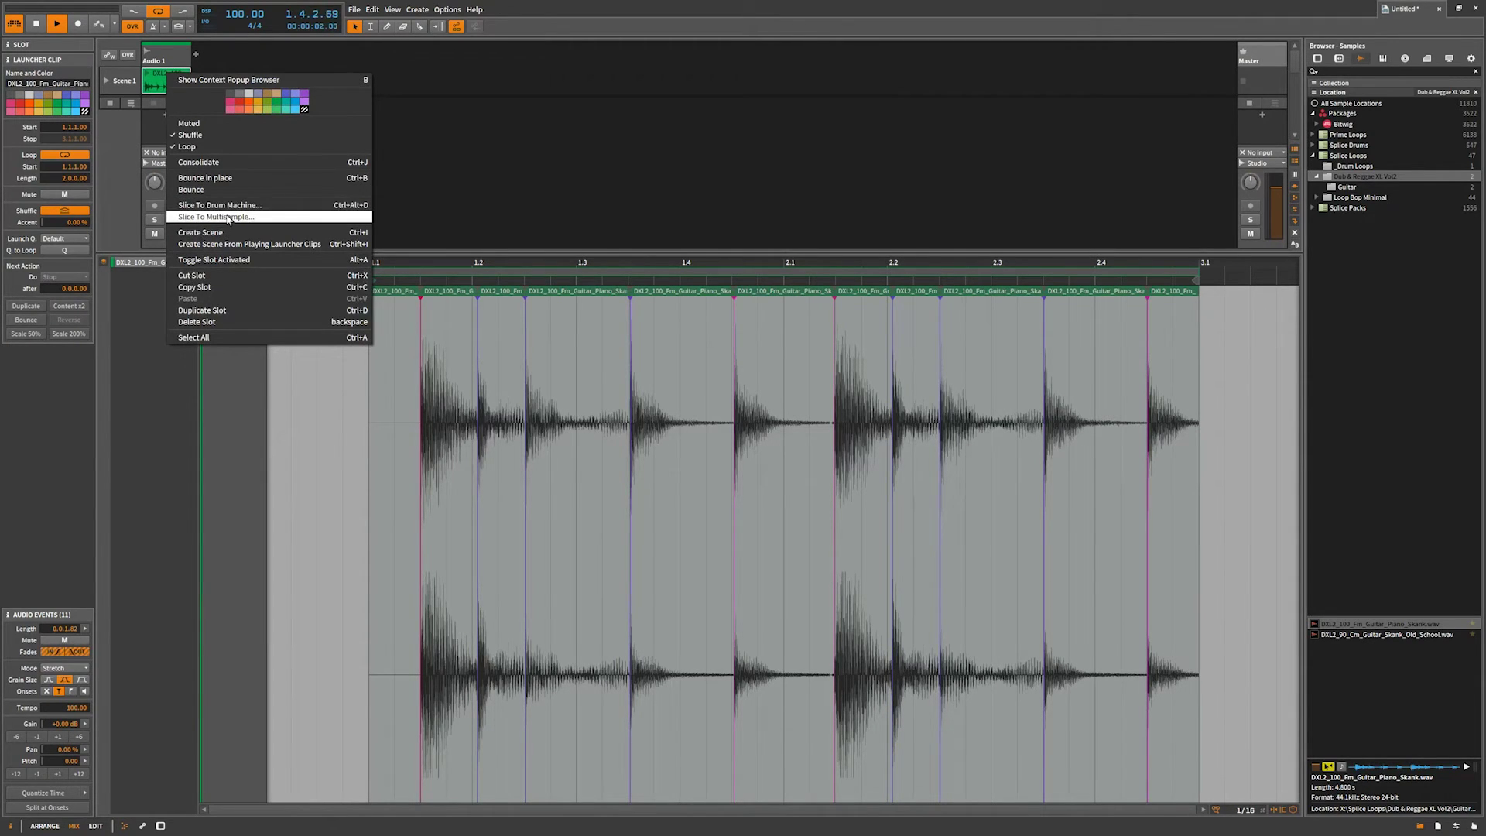
{"action": "right_click", "coordinate": [171, 75]}
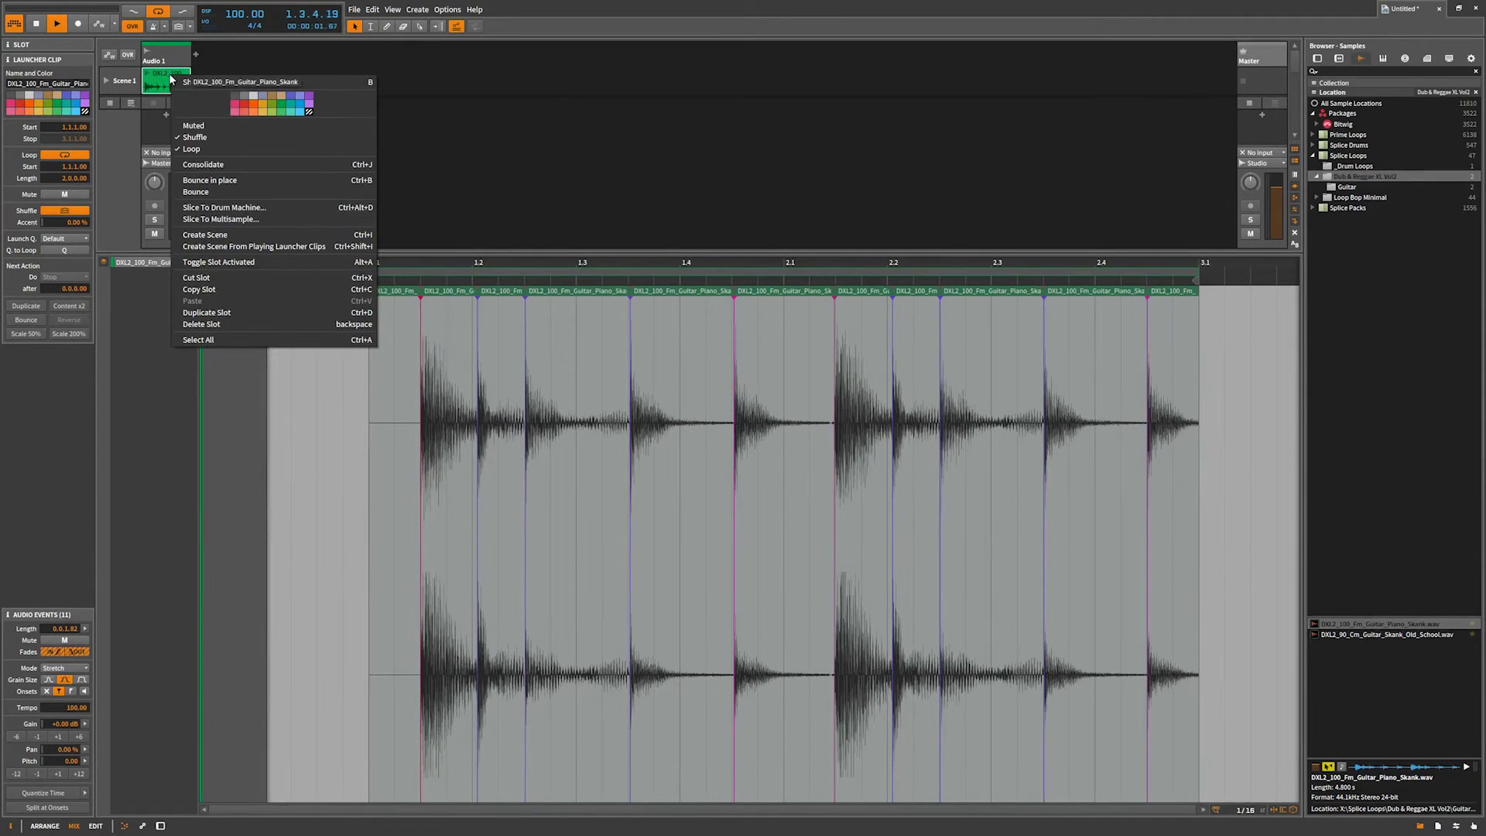
{"action": "left_click", "coordinate": [246, 220]}
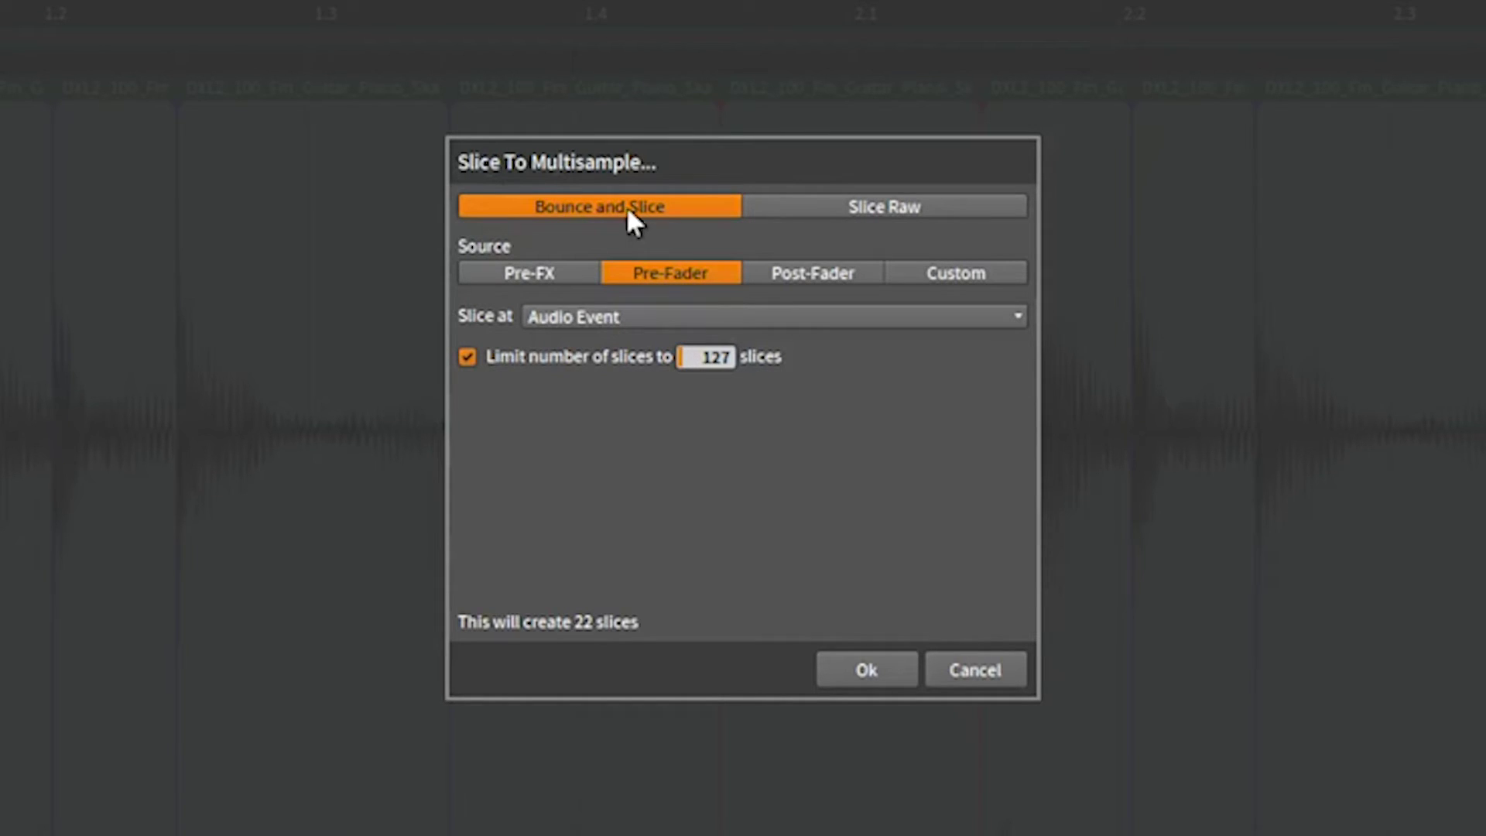
{"action": "left_click", "coordinate": [898, 207]}
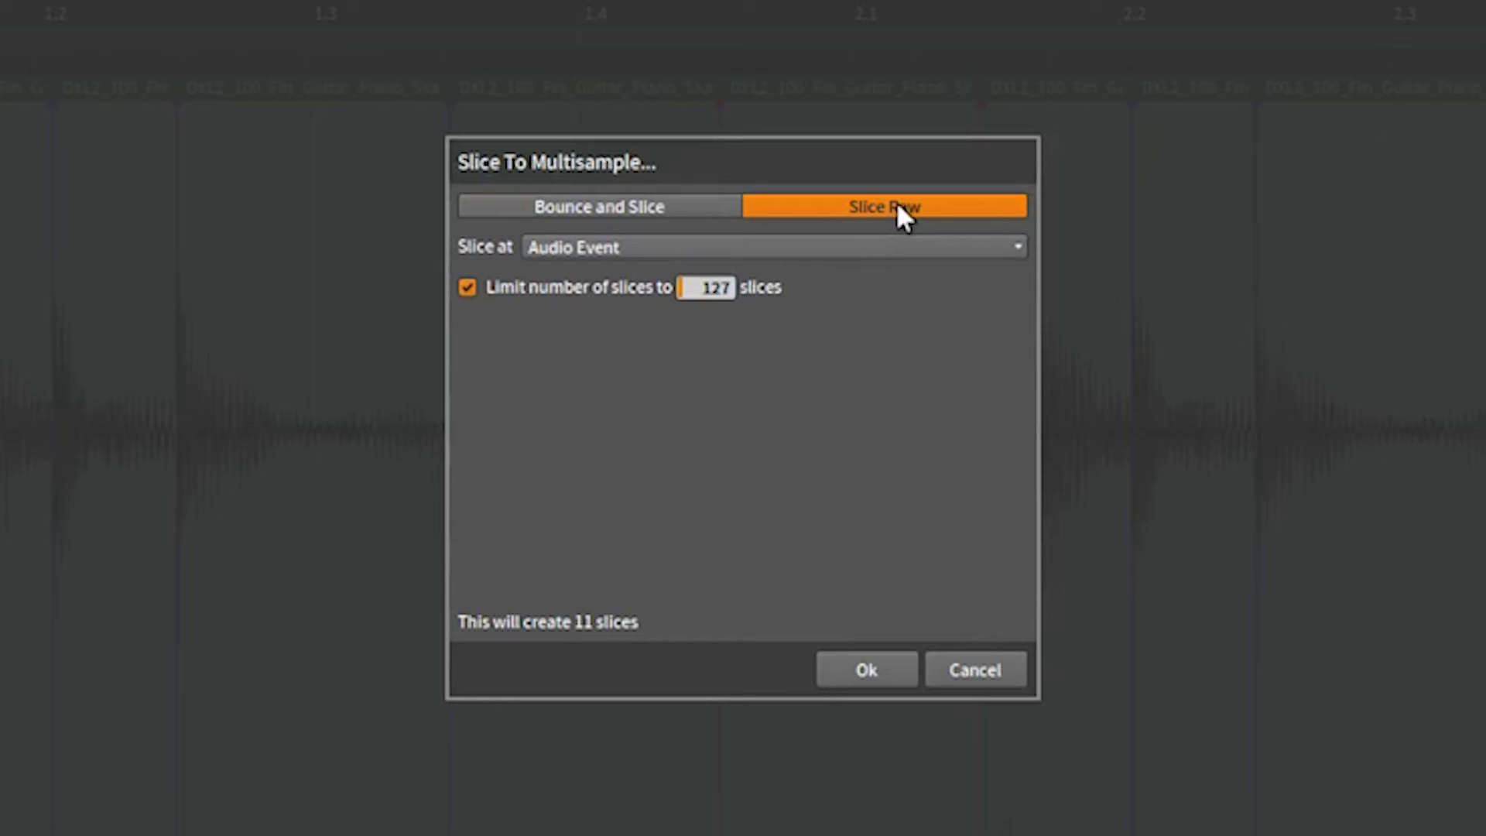
{"action": "left_click", "coordinate": [723, 214]}
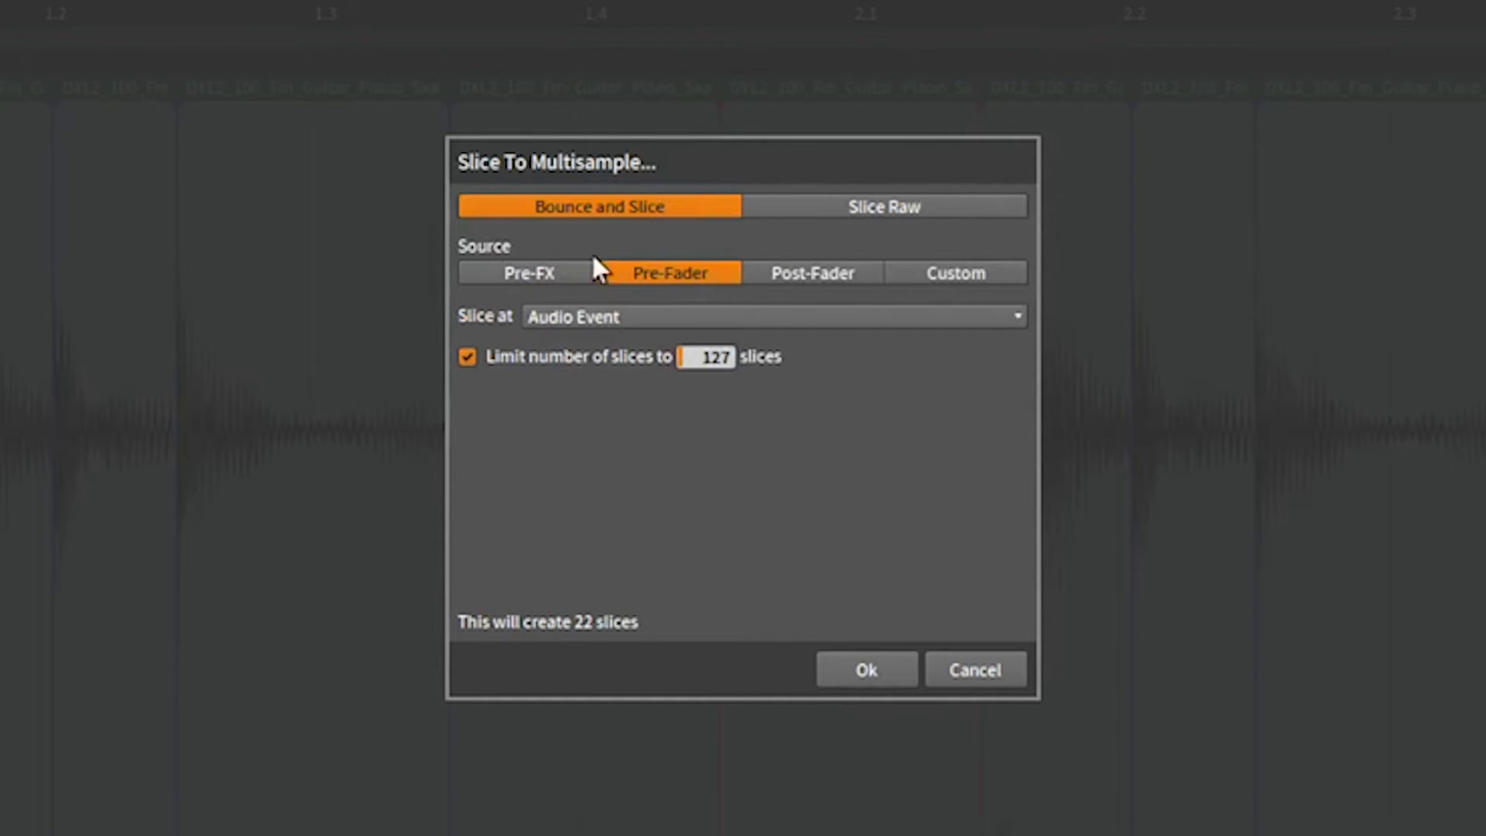
{"action": "left_click", "coordinate": [865, 221]}
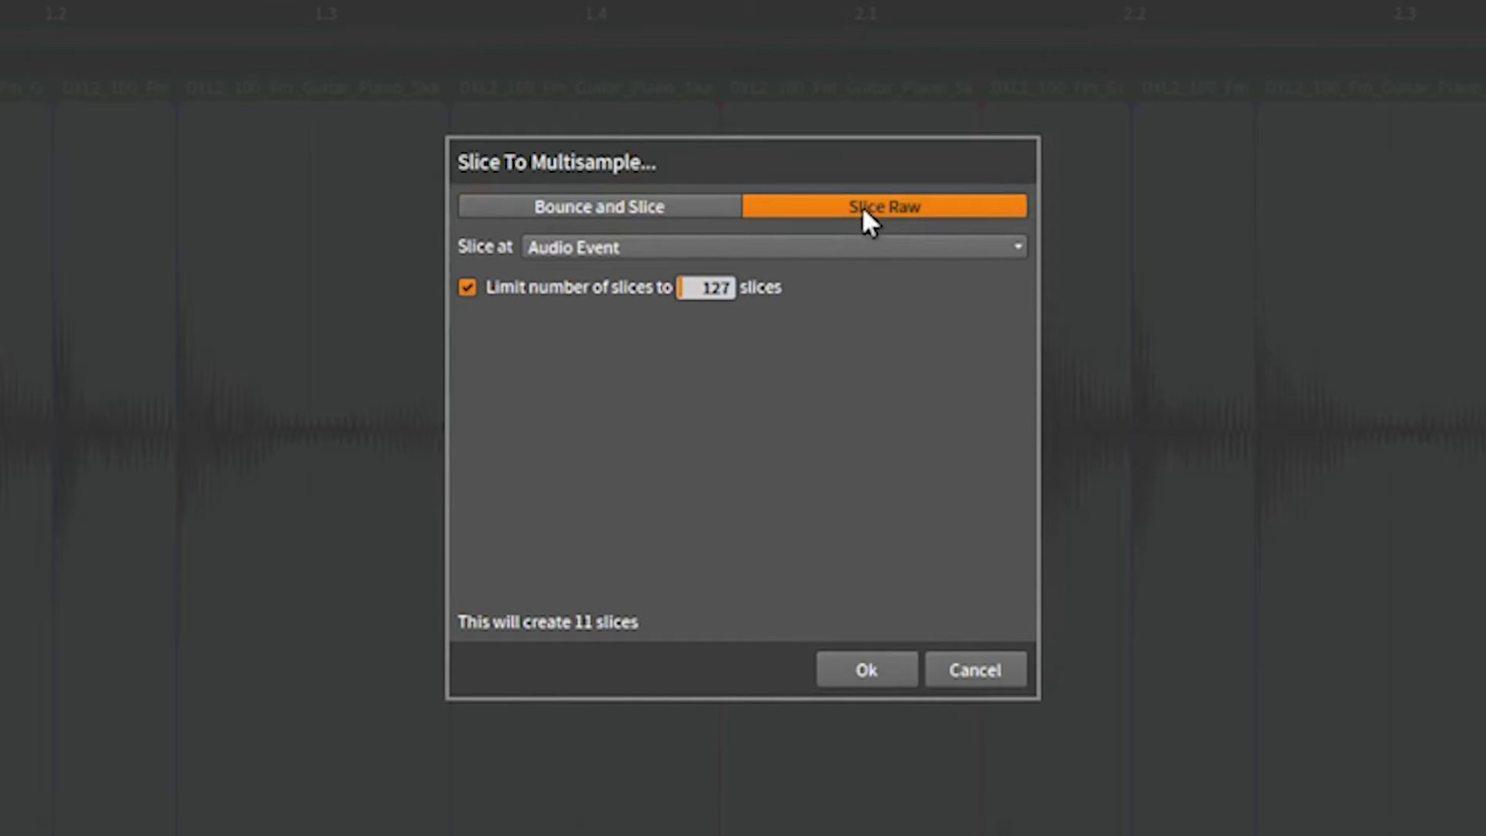
Try slicing the clip at 1/8 note, at Audio Event and at Onset
{"action": "left_click", "coordinate": [595, 249]}
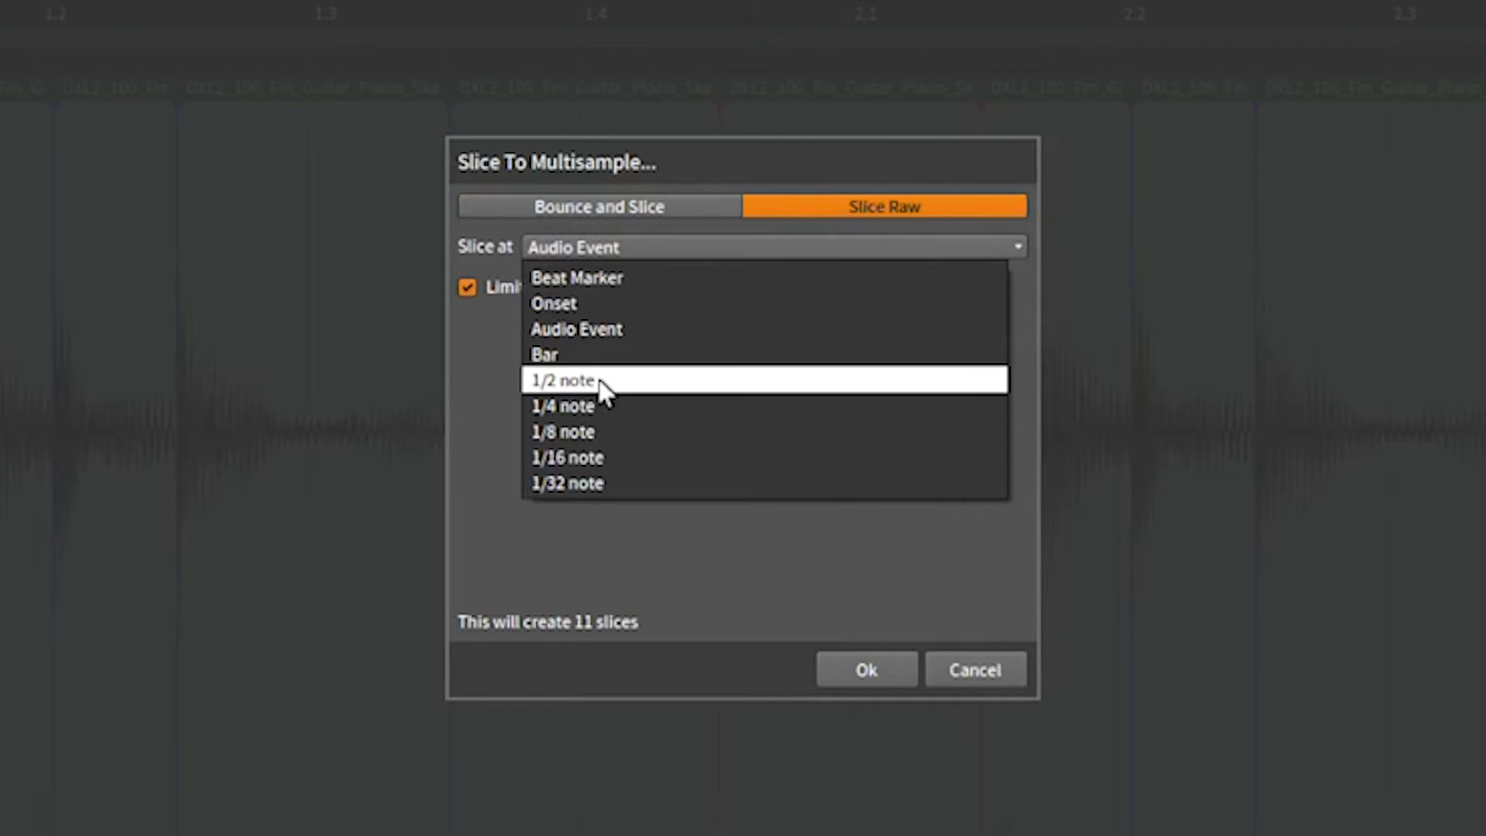
{"action": "left_click", "coordinate": [598, 433]}
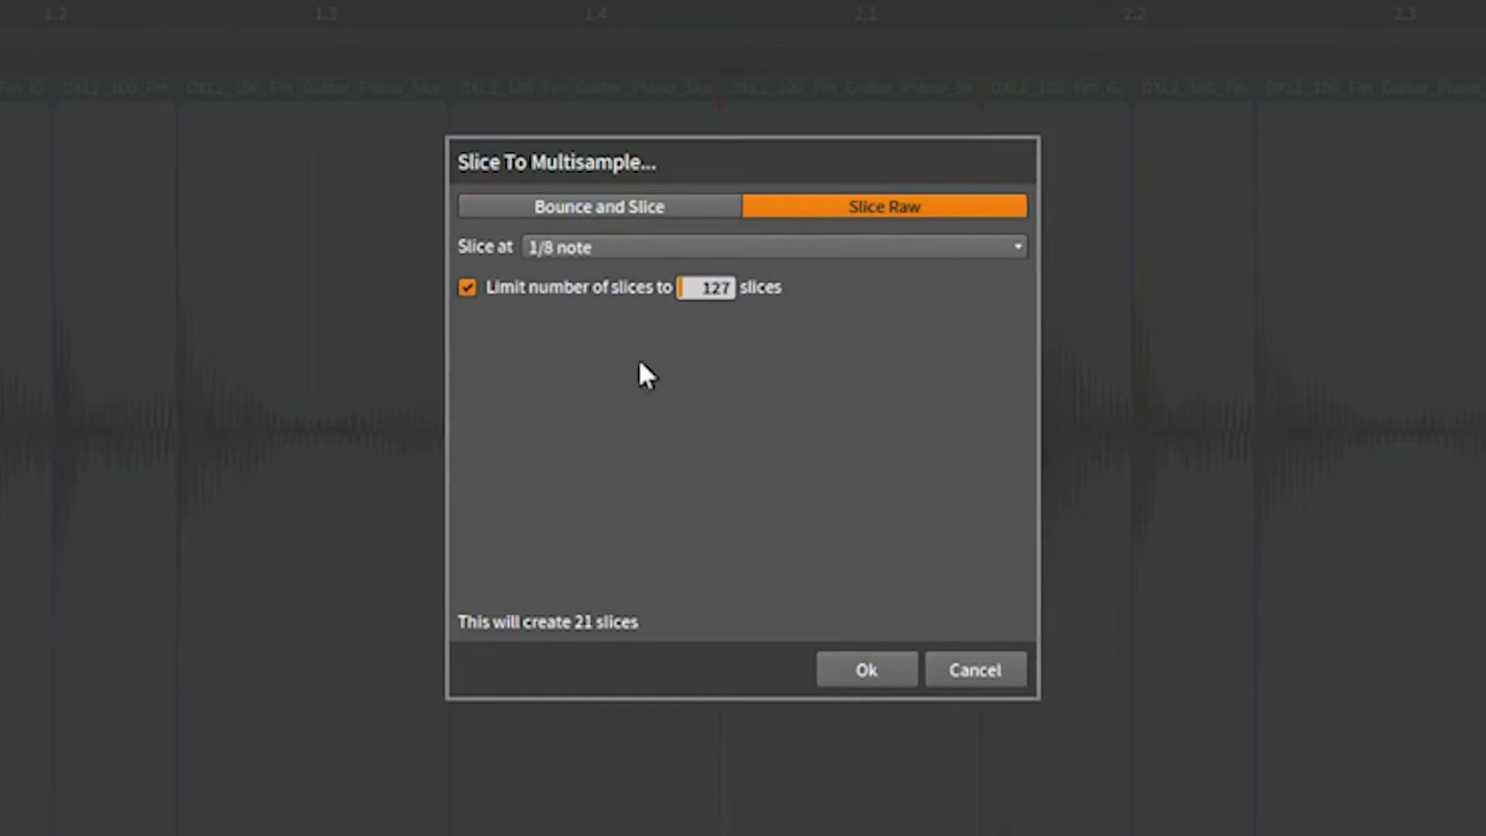
{"action": "left_click", "coordinate": [647, 245]}
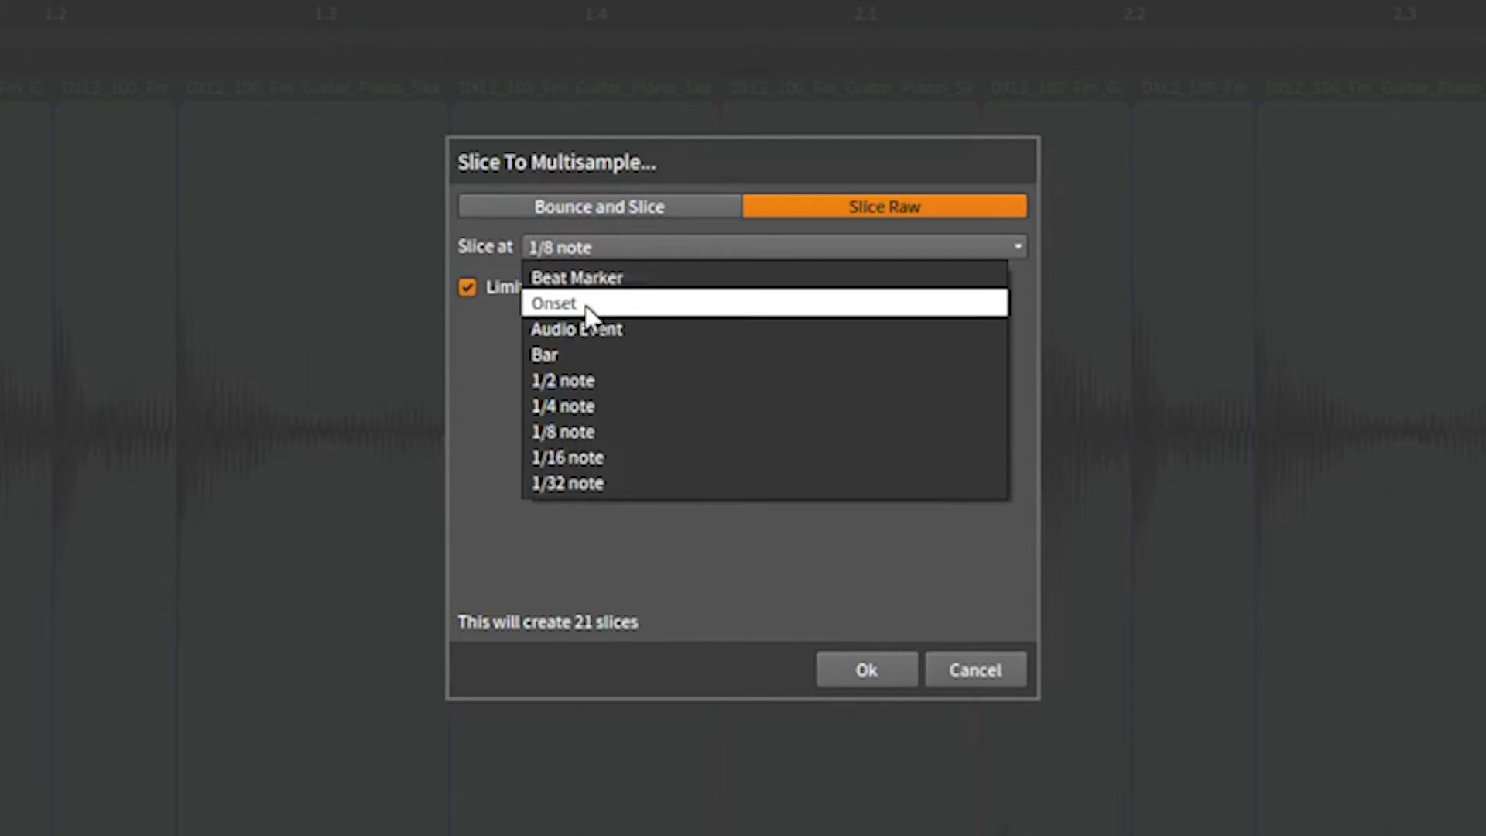
{"action": "left_click", "coordinate": [587, 326]}
{"action": "left_click", "coordinate": [602, 245]}
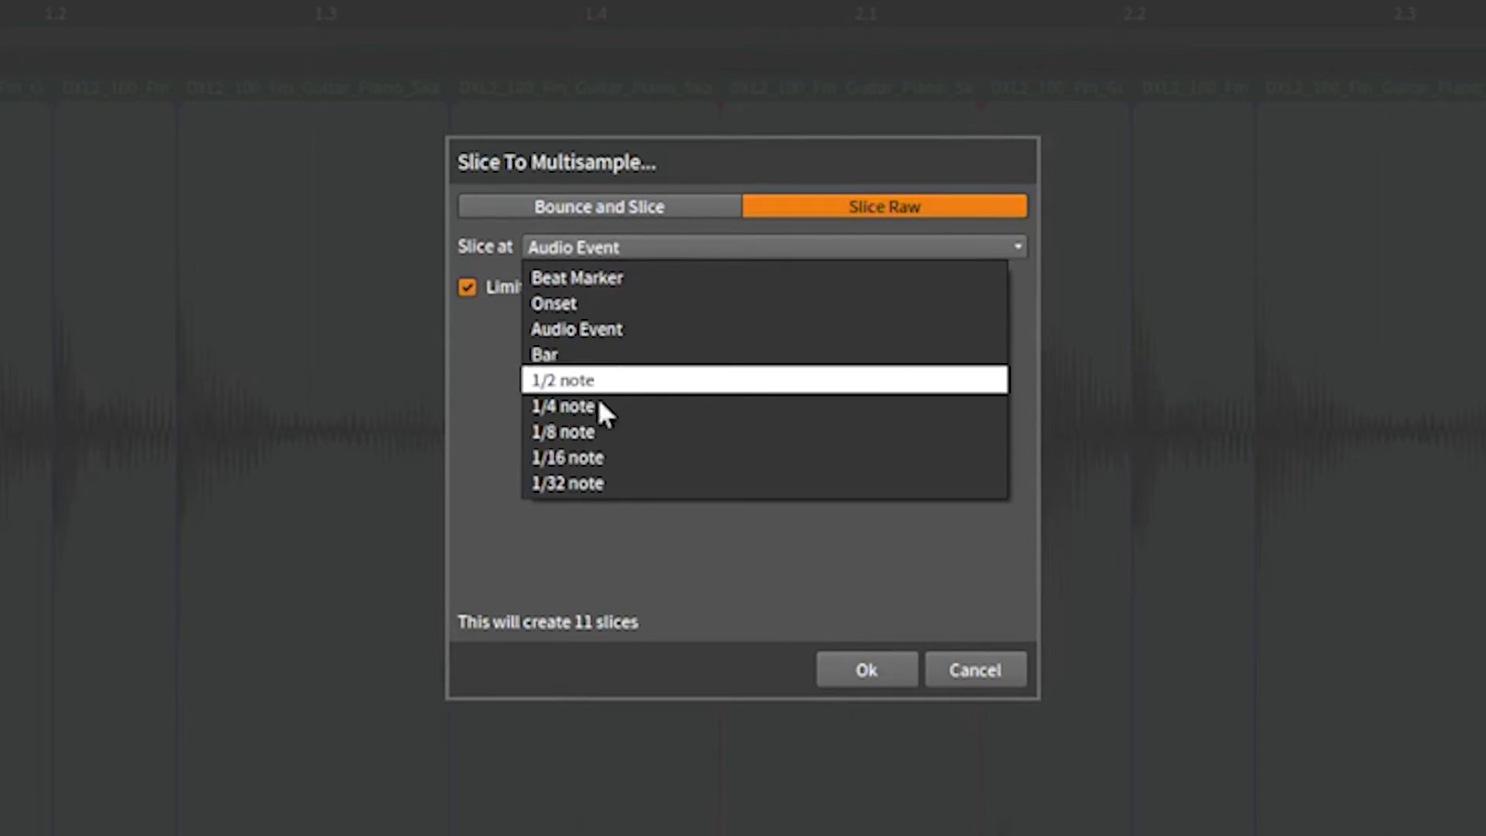
{"action": "left_click", "coordinate": [575, 303]}
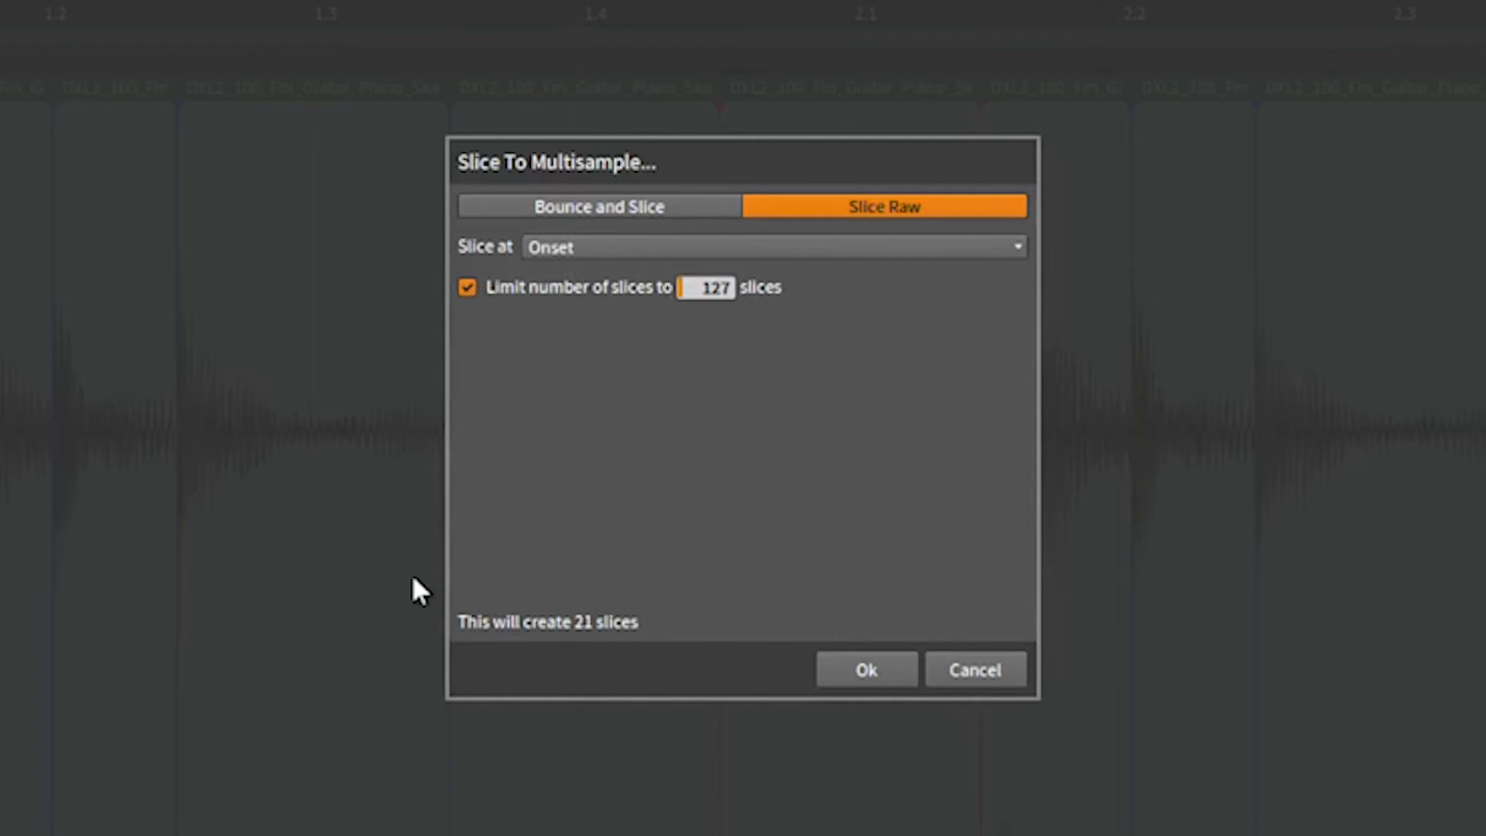
Set the slicing point to Audio Event and create the multisample from the guitar clip
{"action": "left_click", "coordinate": [607, 247]}
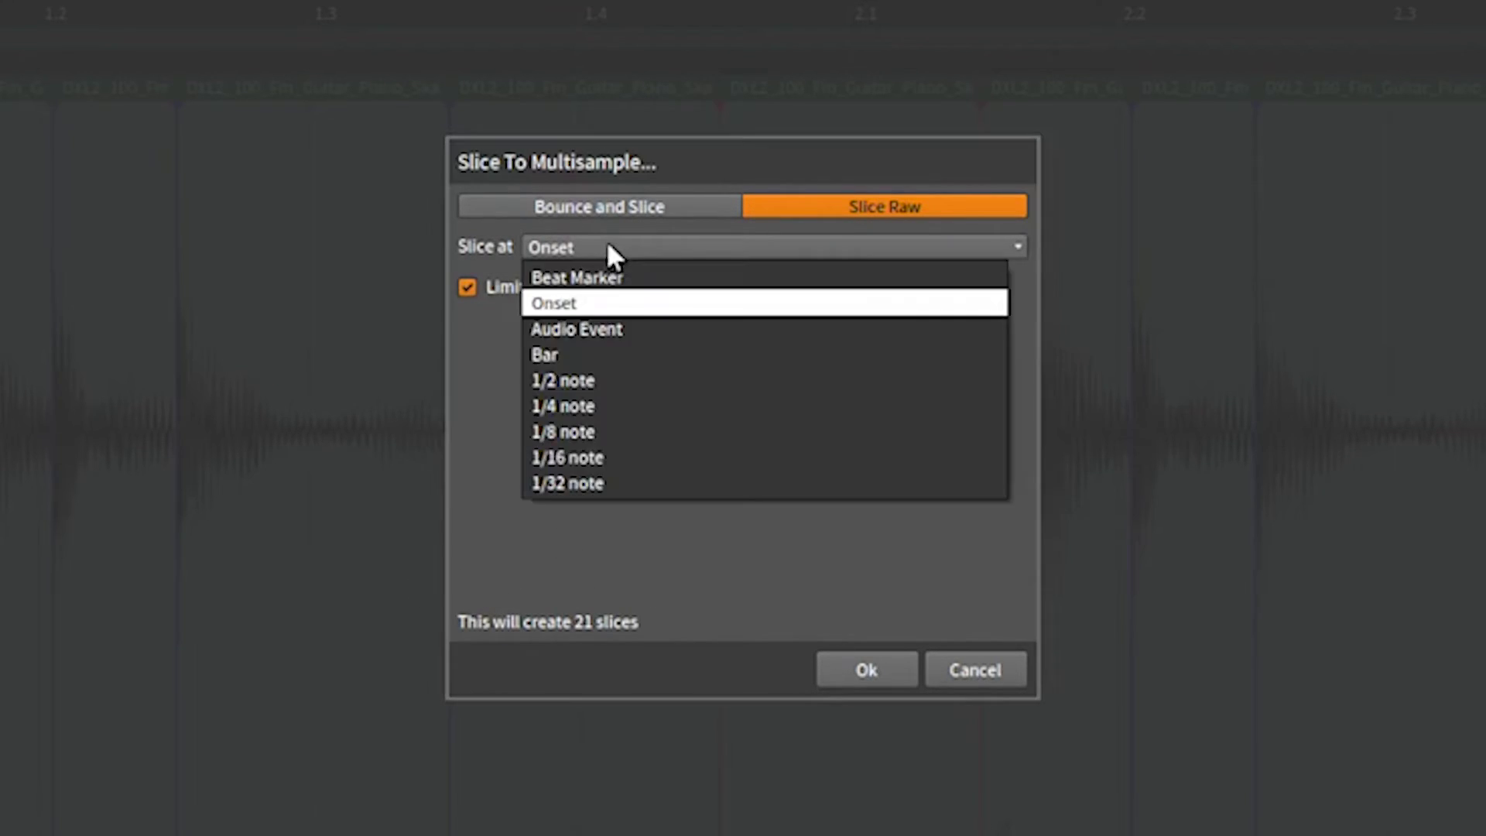
{"action": "left_click", "coordinate": [604, 331]}
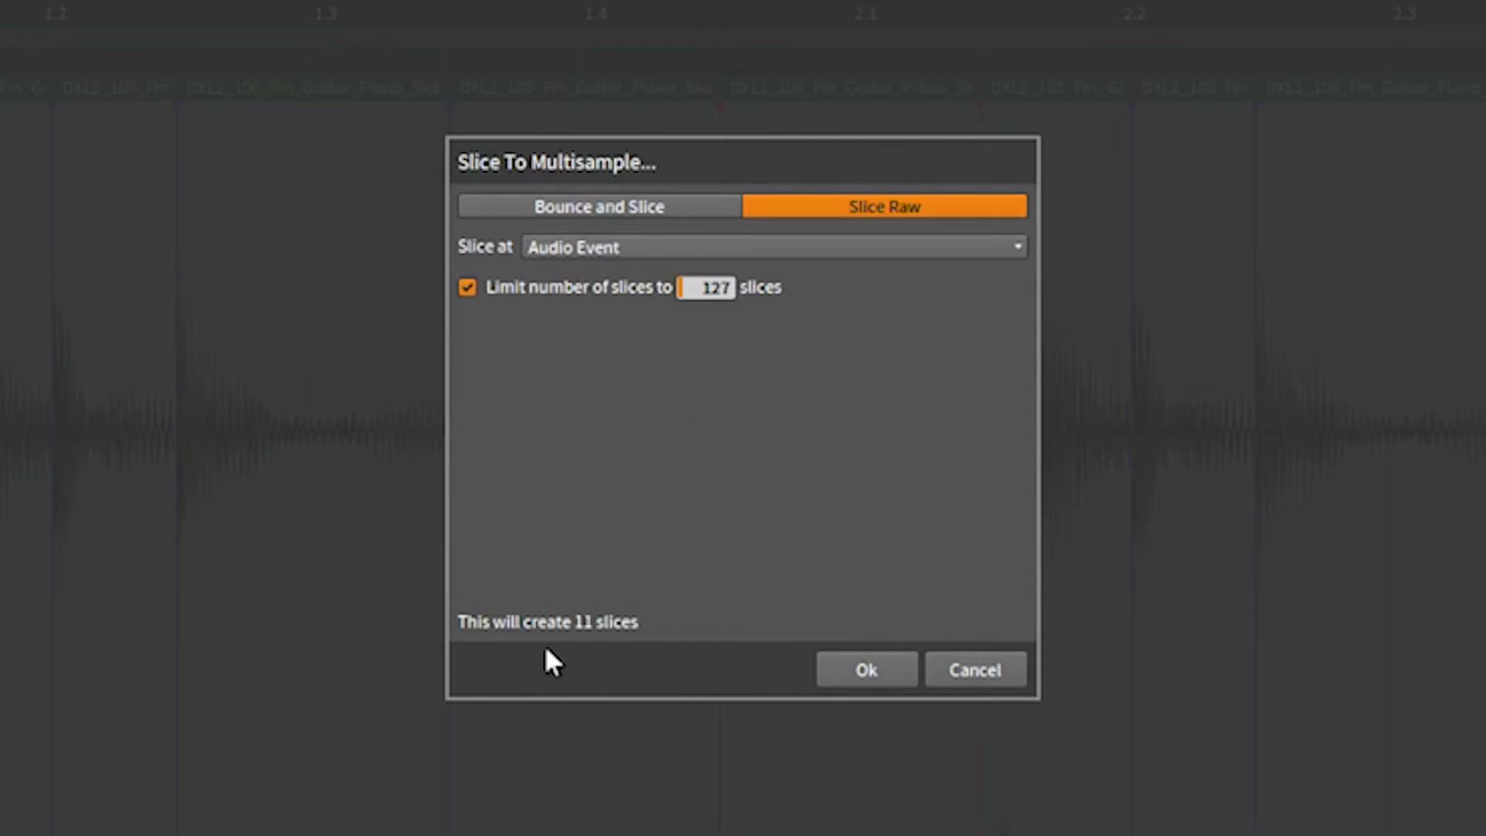
{"action": "left_click", "coordinate": [597, 247]}
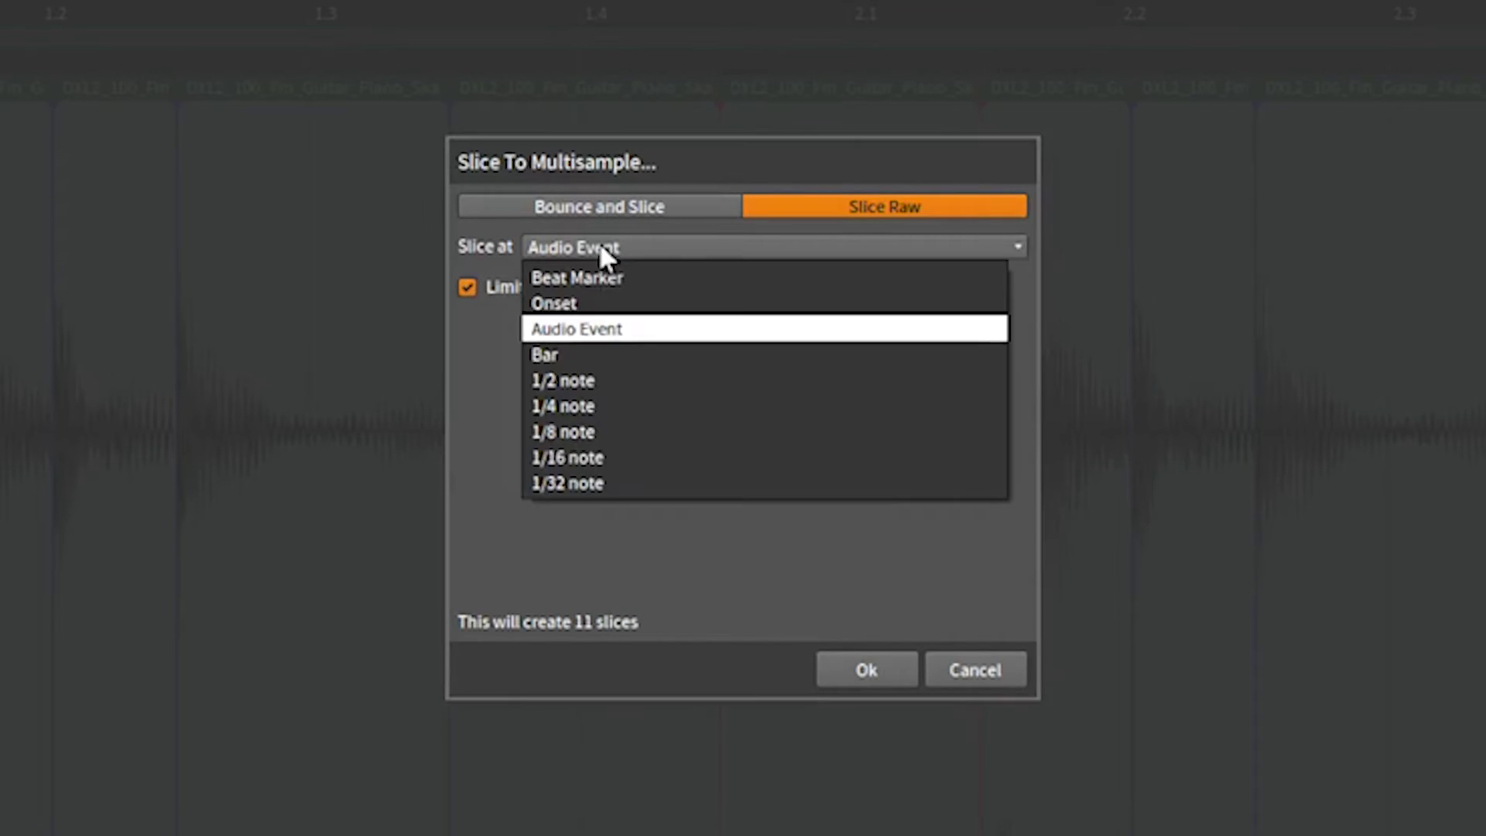
{"action": "left_click", "coordinate": [569, 334]}
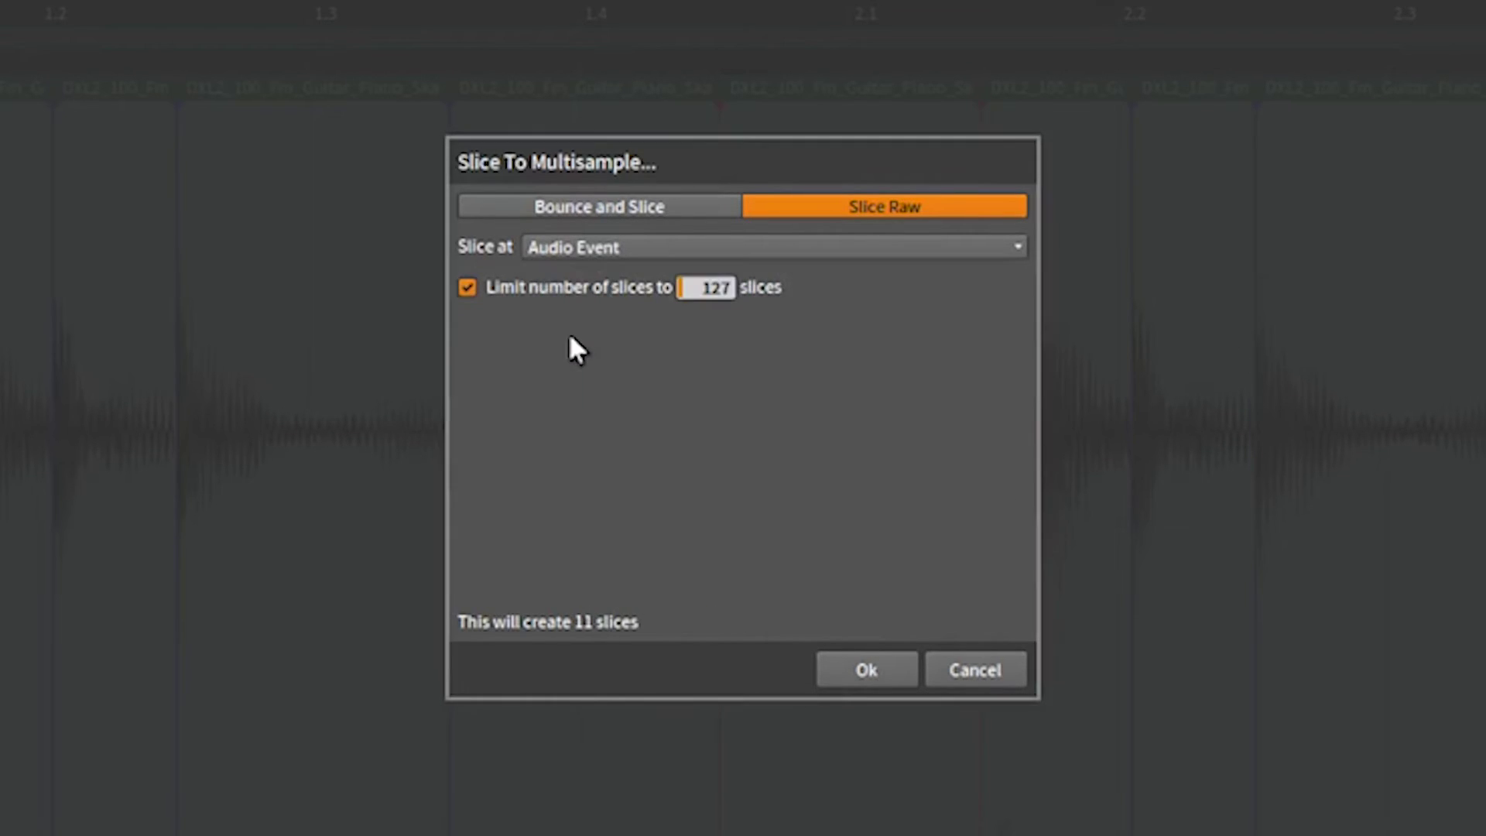
{"action": "left_click", "coordinate": [901, 670]}
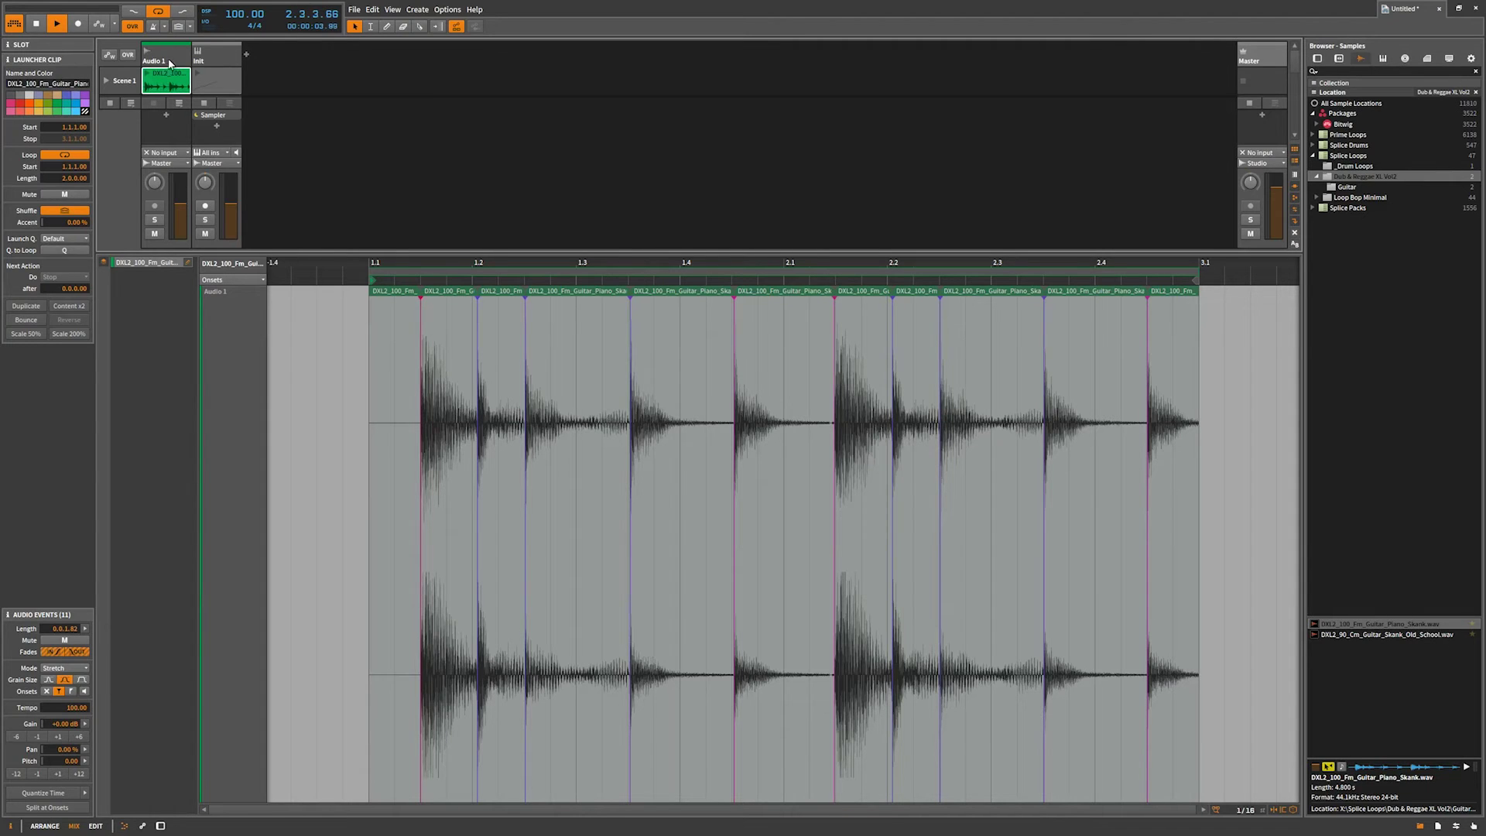
Show the Sampler device of the Init track and open its multisample for editing
{"action": "left_click", "coordinate": [211, 55]}
{"action": "key", "text": "d"}
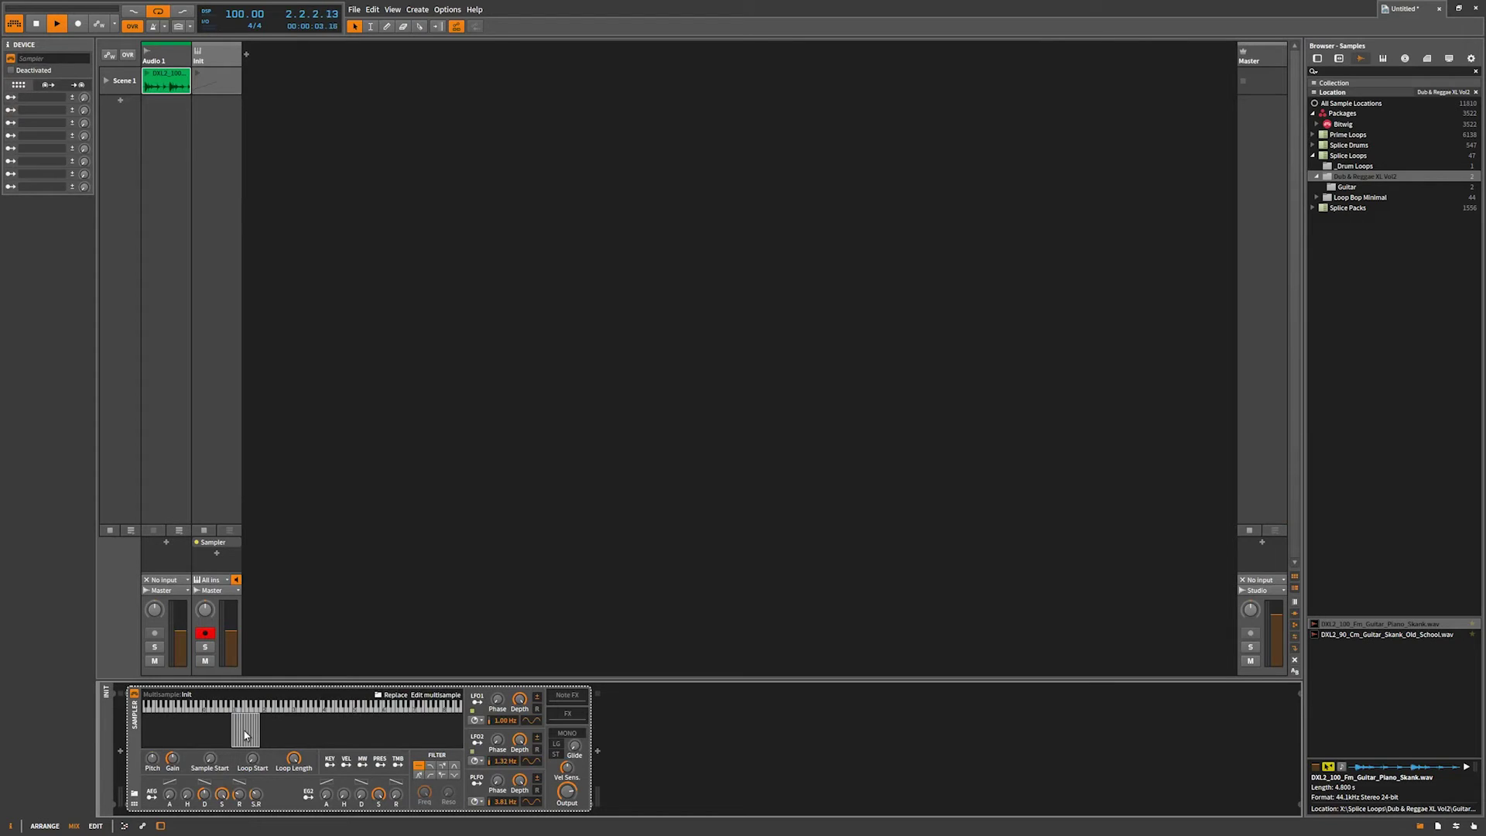
{"action": "left_click", "coordinate": [450, 695]}
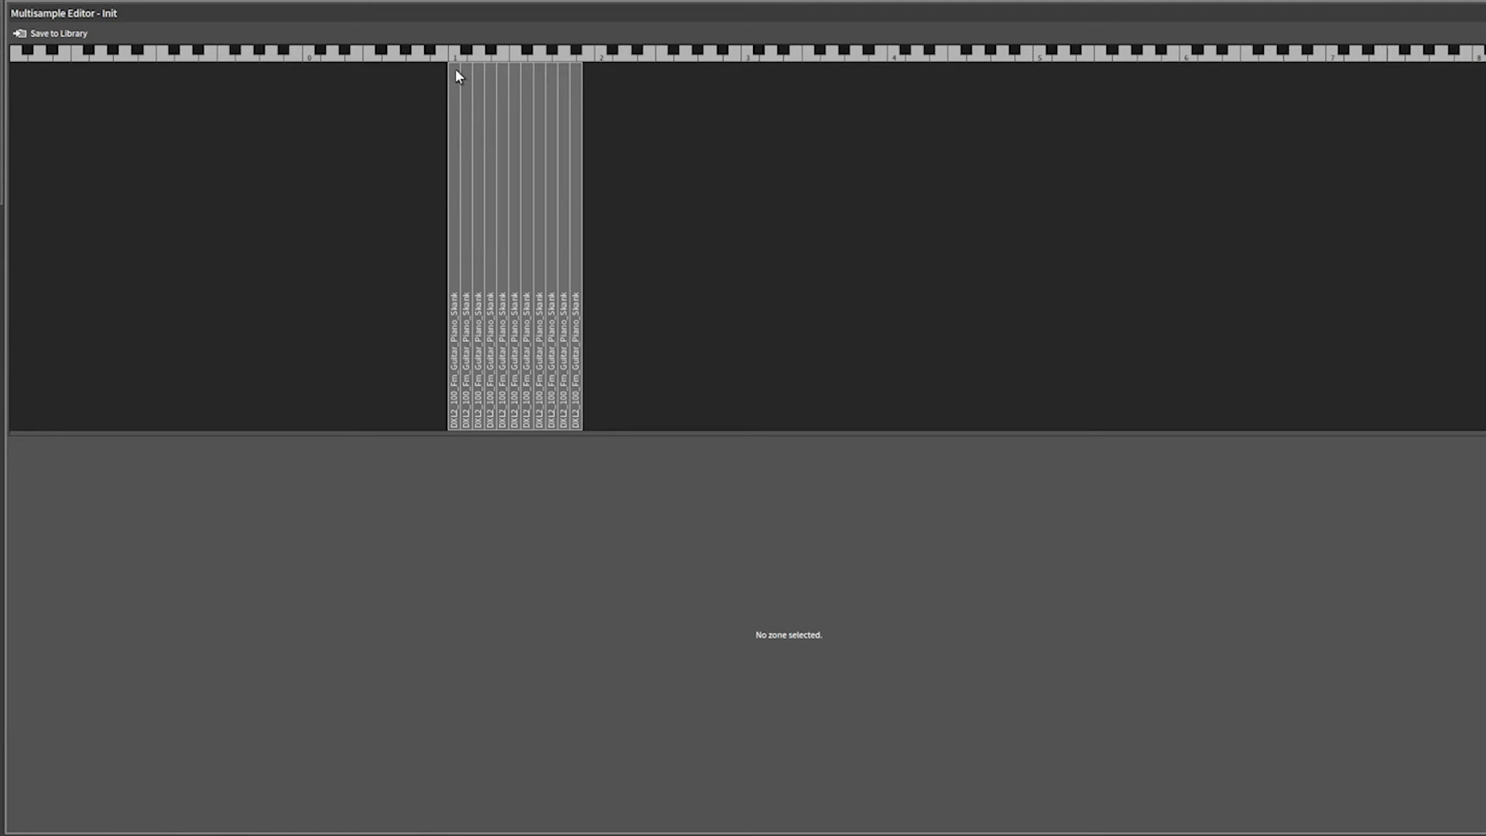
Examine the multisample's zones one after another from C1 upward to see which part of the loop each key plays
{"action": "left_click", "coordinate": [457, 116]}
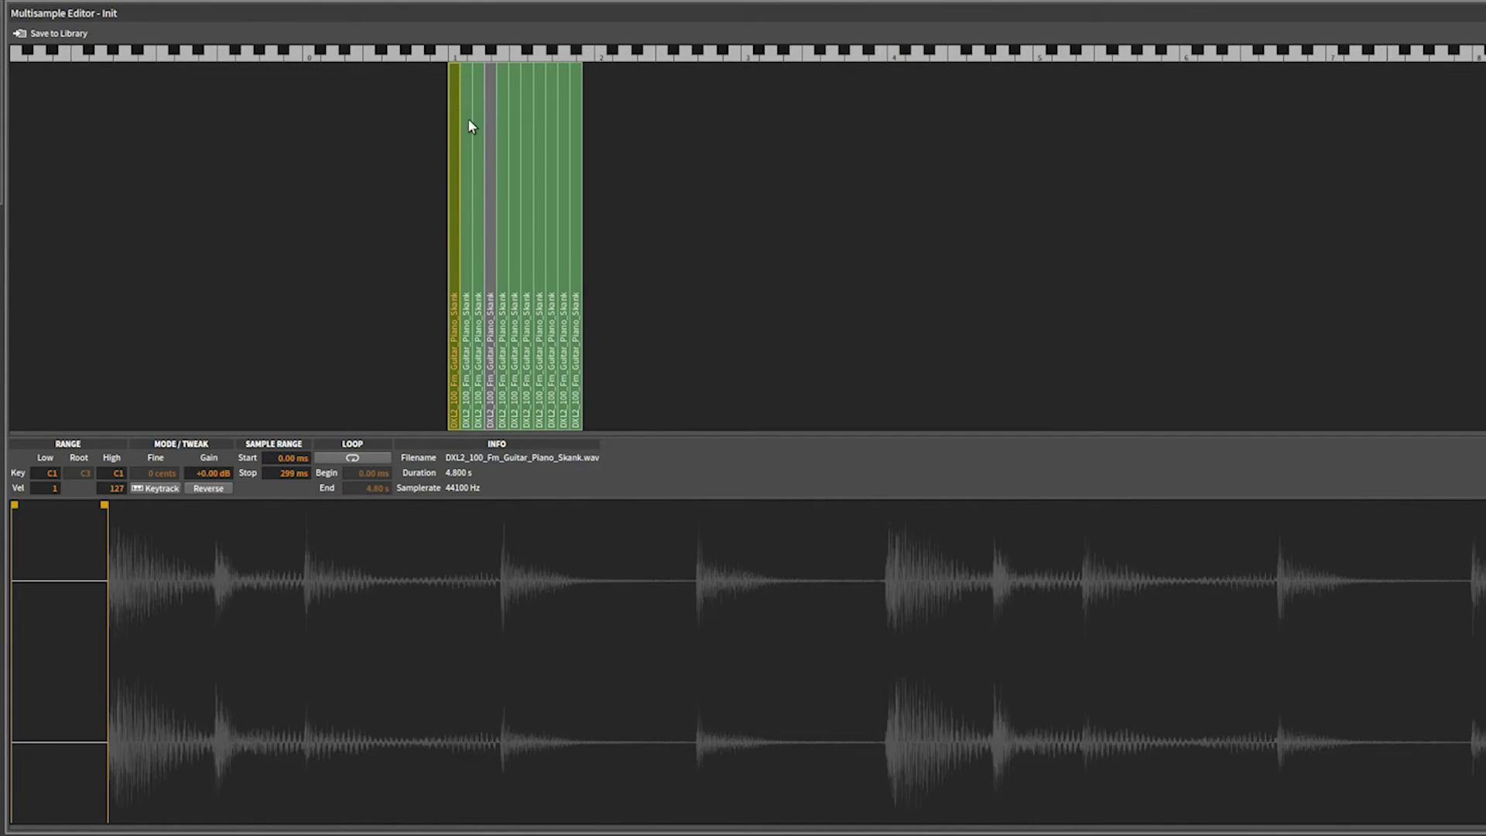
{"action": "left_click", "coordinate": [470, 126]}
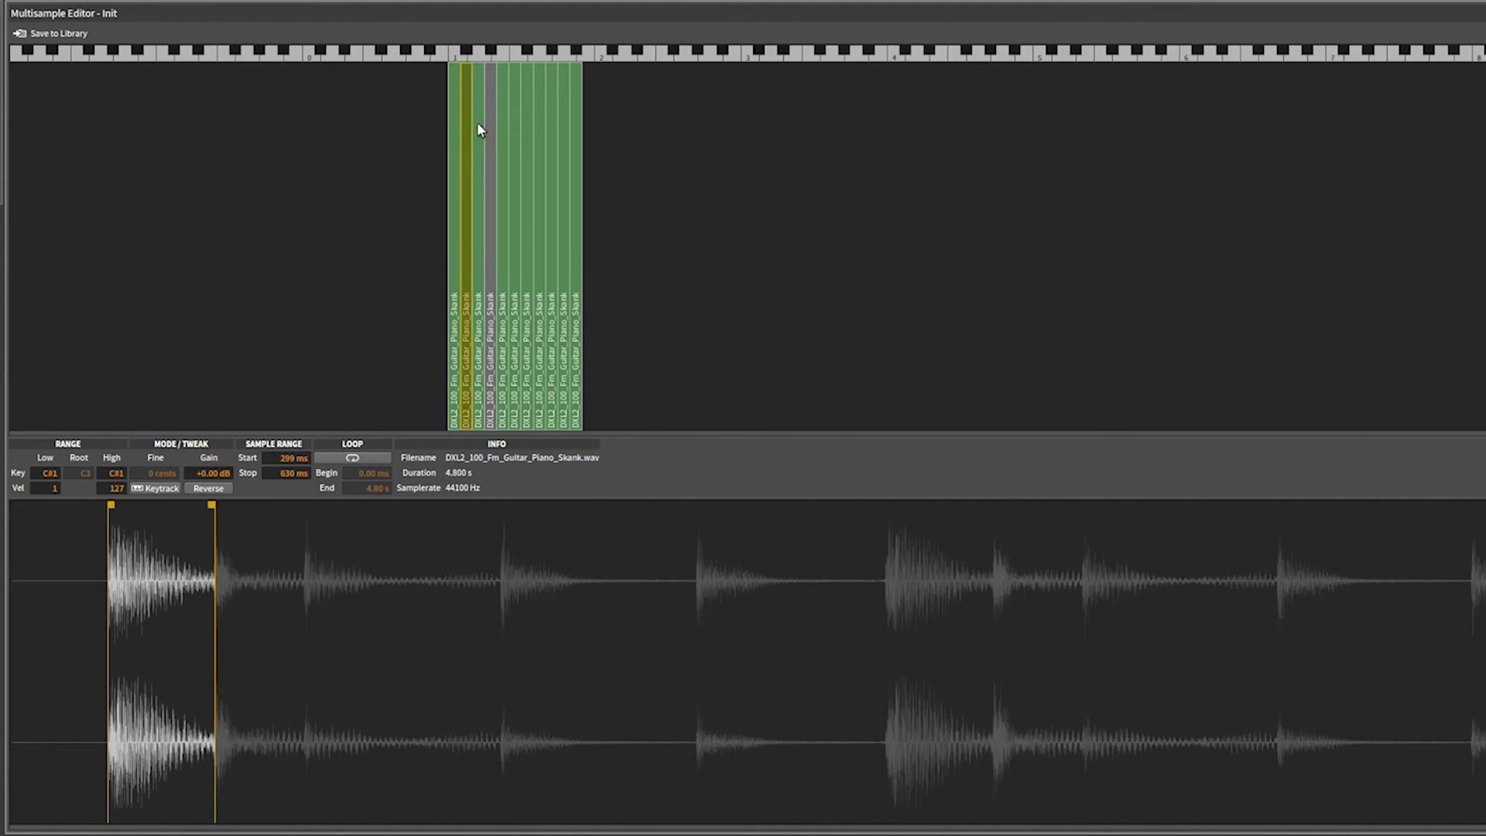
{"action": "left_click", "coordinate": [478, 129]}
{"action": "left_click", "coordinate": [491, 128]}
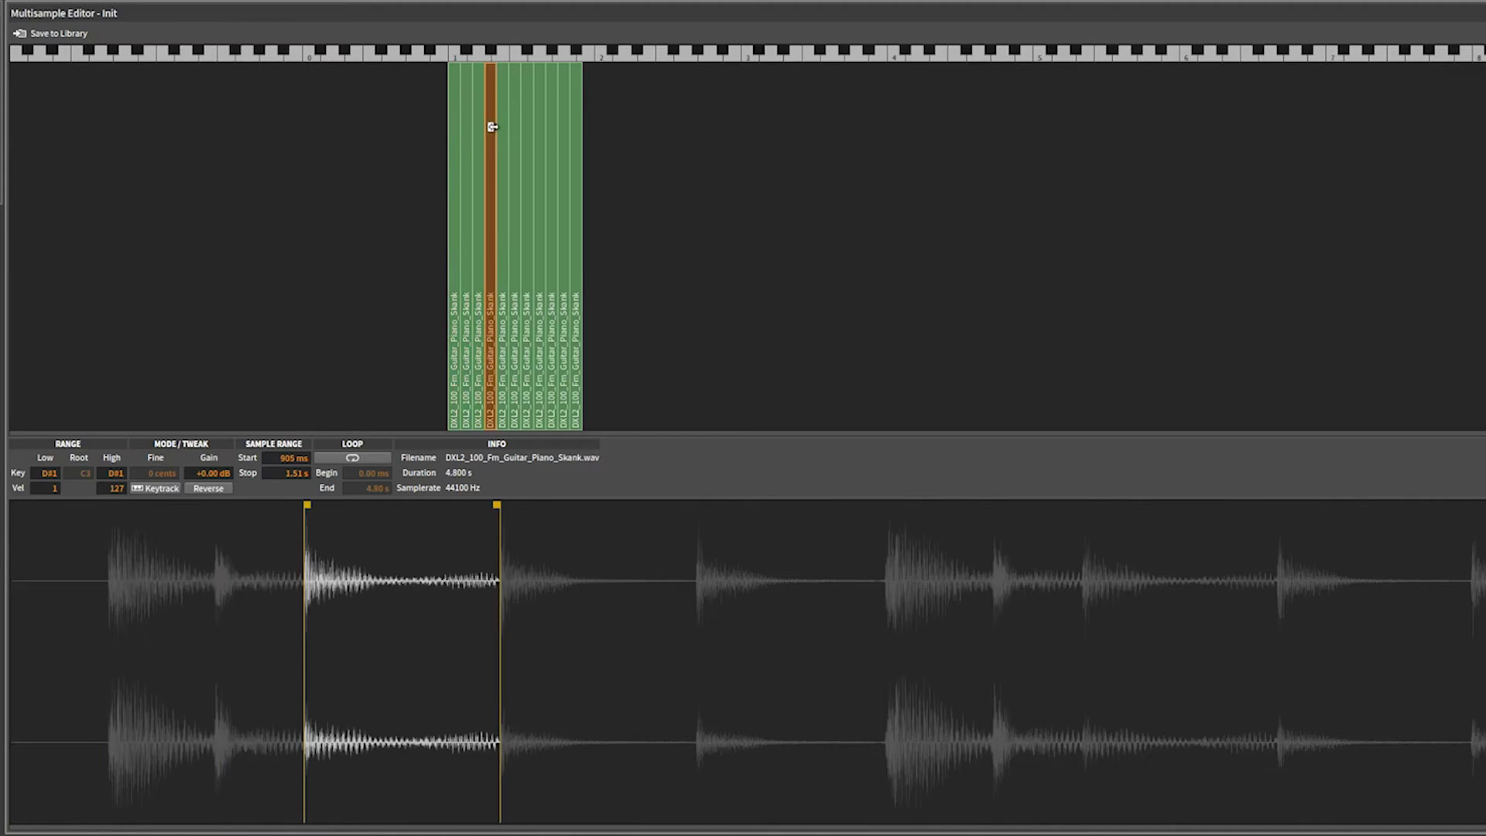
{"action": "left_click", "coordinate": [503, 131]}
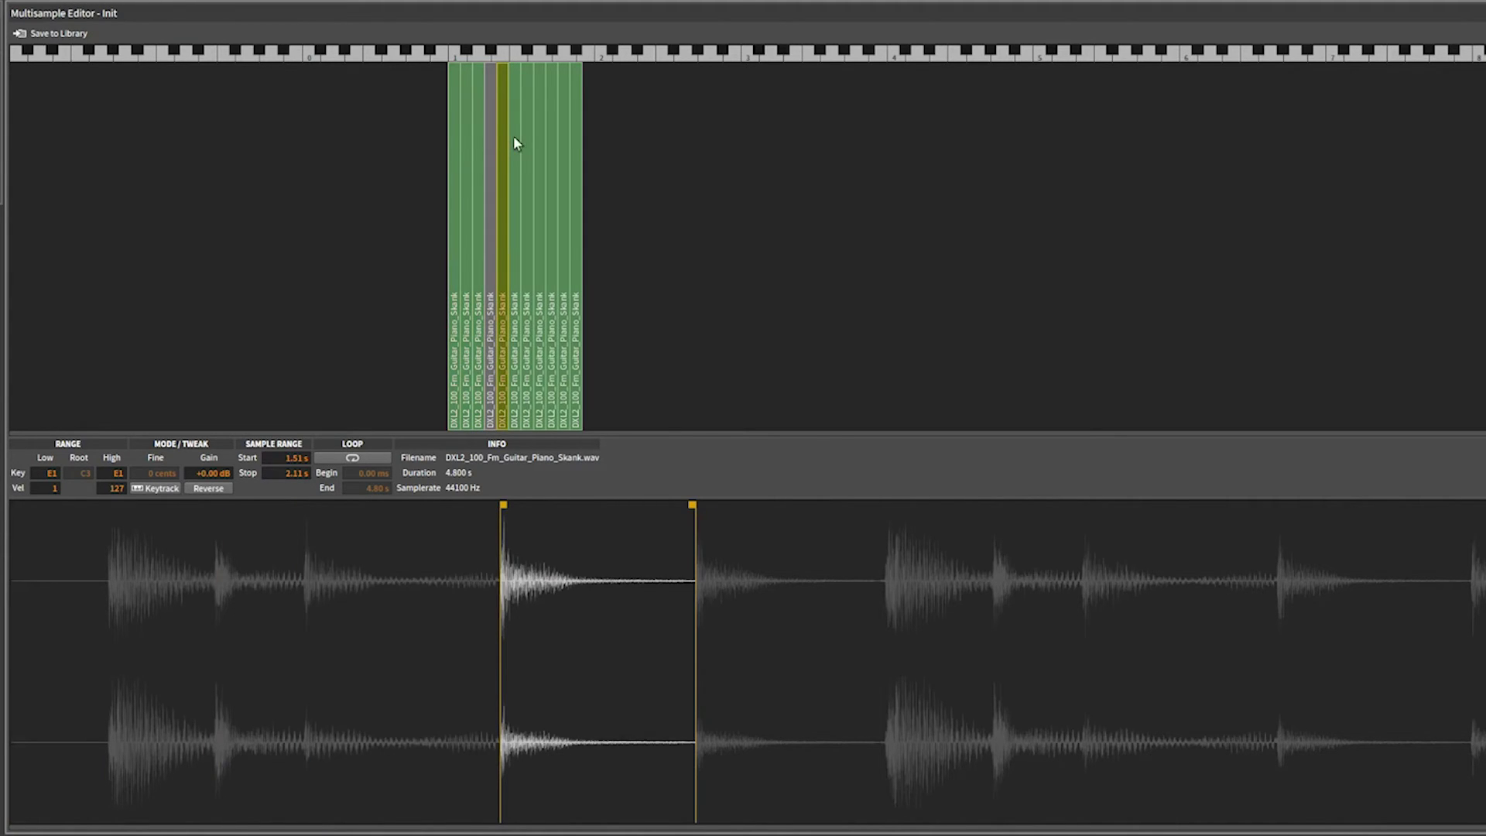
{"action": "left_click", "coordinate": [516, 136]}
{"action": "left_click", "coordinate": [529, 142]}
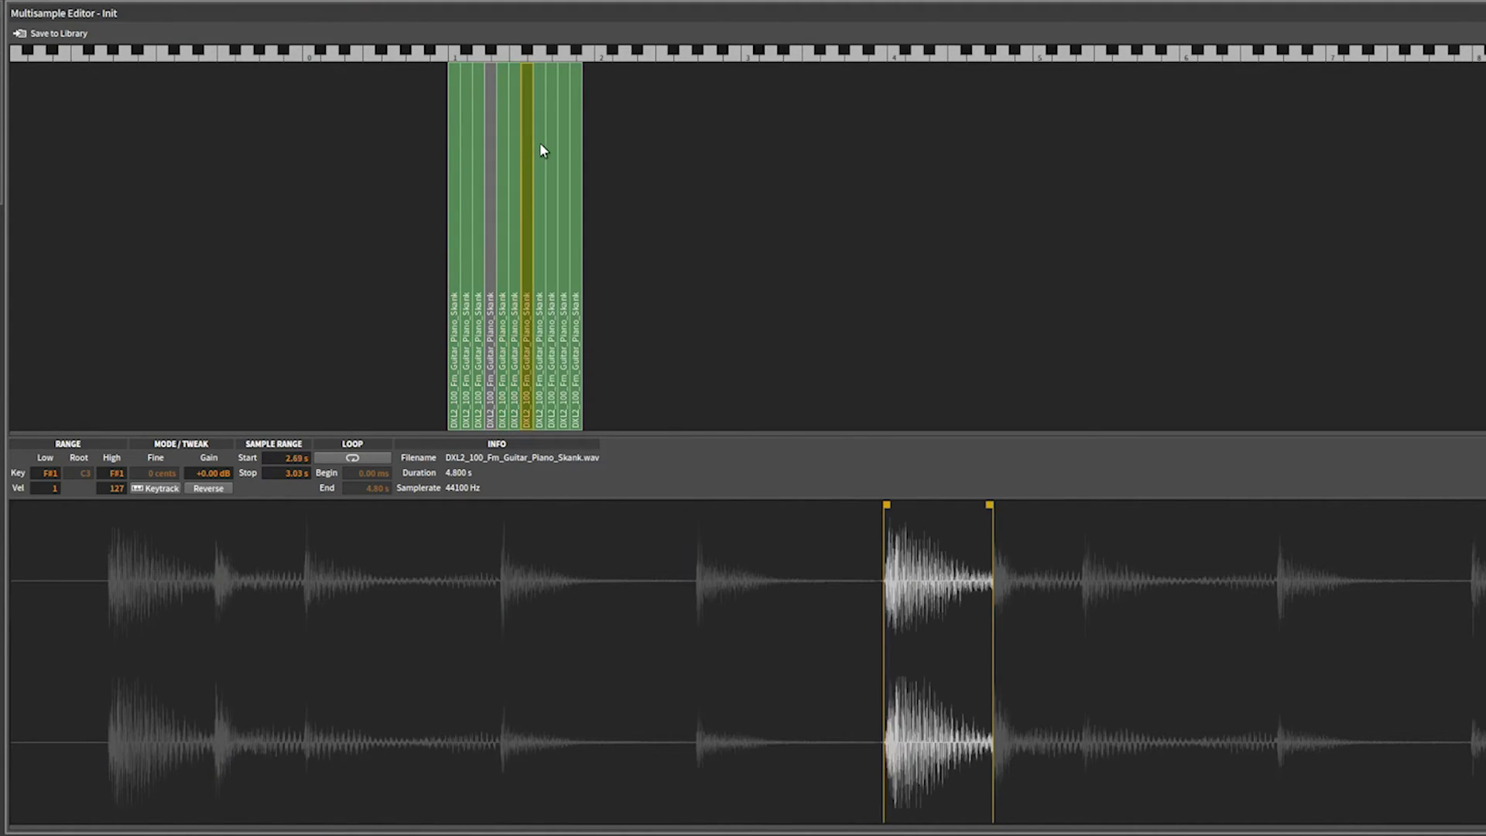
{"action": "left_click", "coordinate": [541, 143]}
{"action": "left_click", "coordinate": [553, 146]}
{"action": "left_click", "coordinate": [562, 146]}
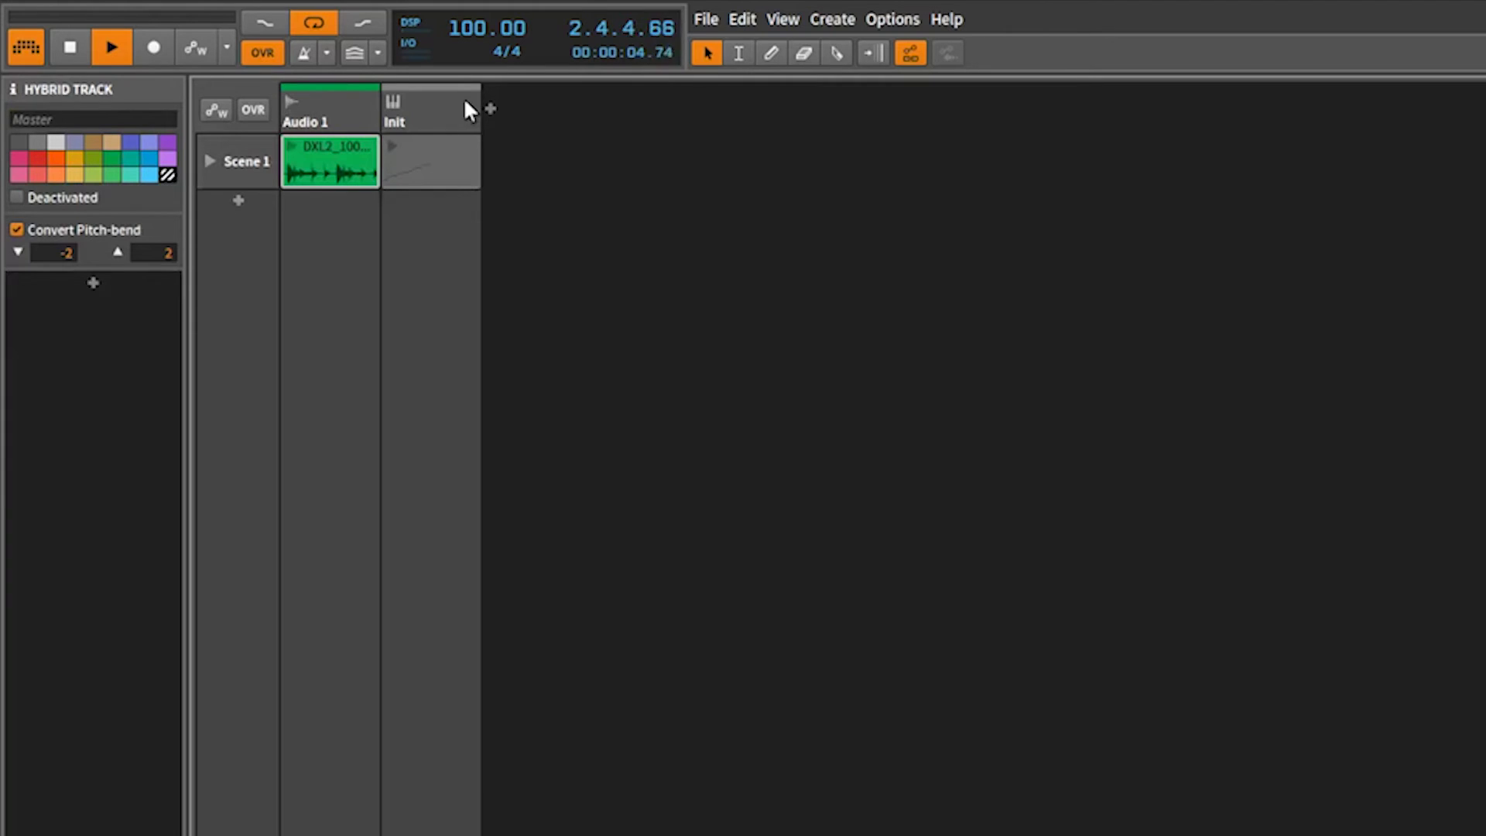
Delete the Init sampler track and slice the guitar clip to a drum machine with Slice Raw at Audio Event
{"action": "key", "text": "Delete"}
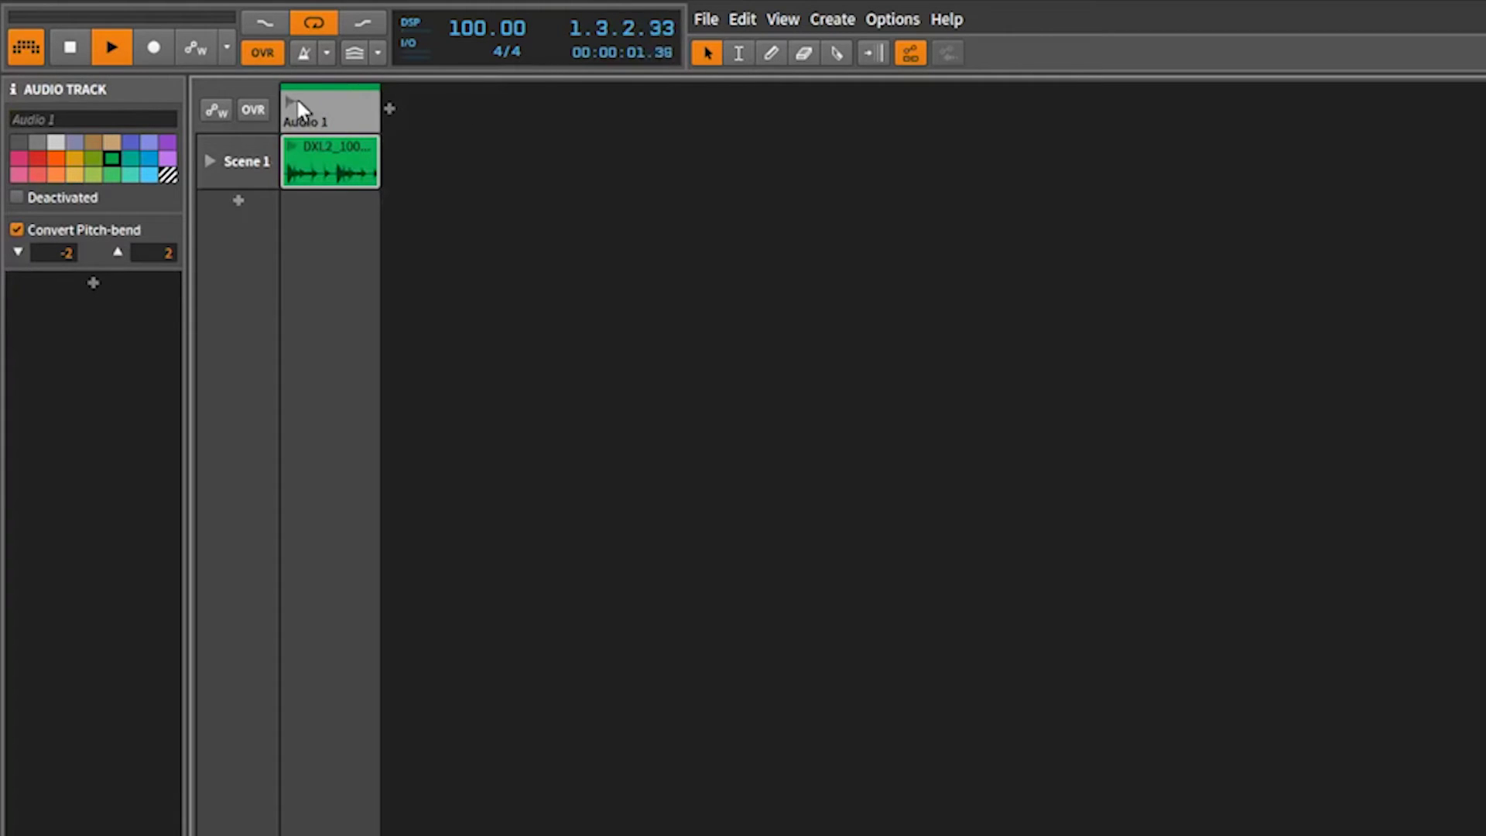
{"action": "left_click", "coordinate": [329, 162]}
{"action": "right_click", "coordinate": [329, 163]}
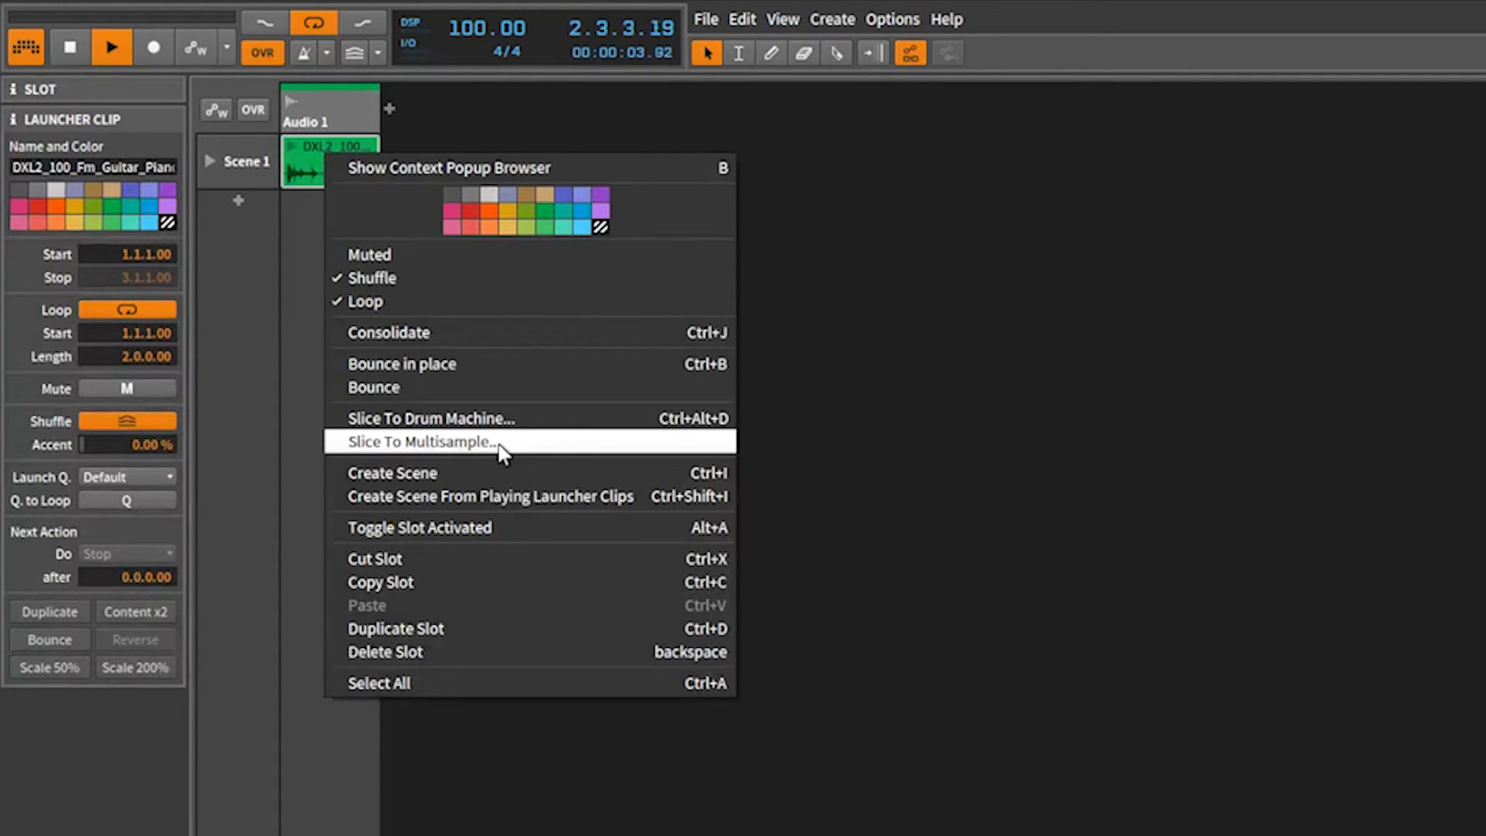
{"action": "left_click", "coordinate": [473, 418]}
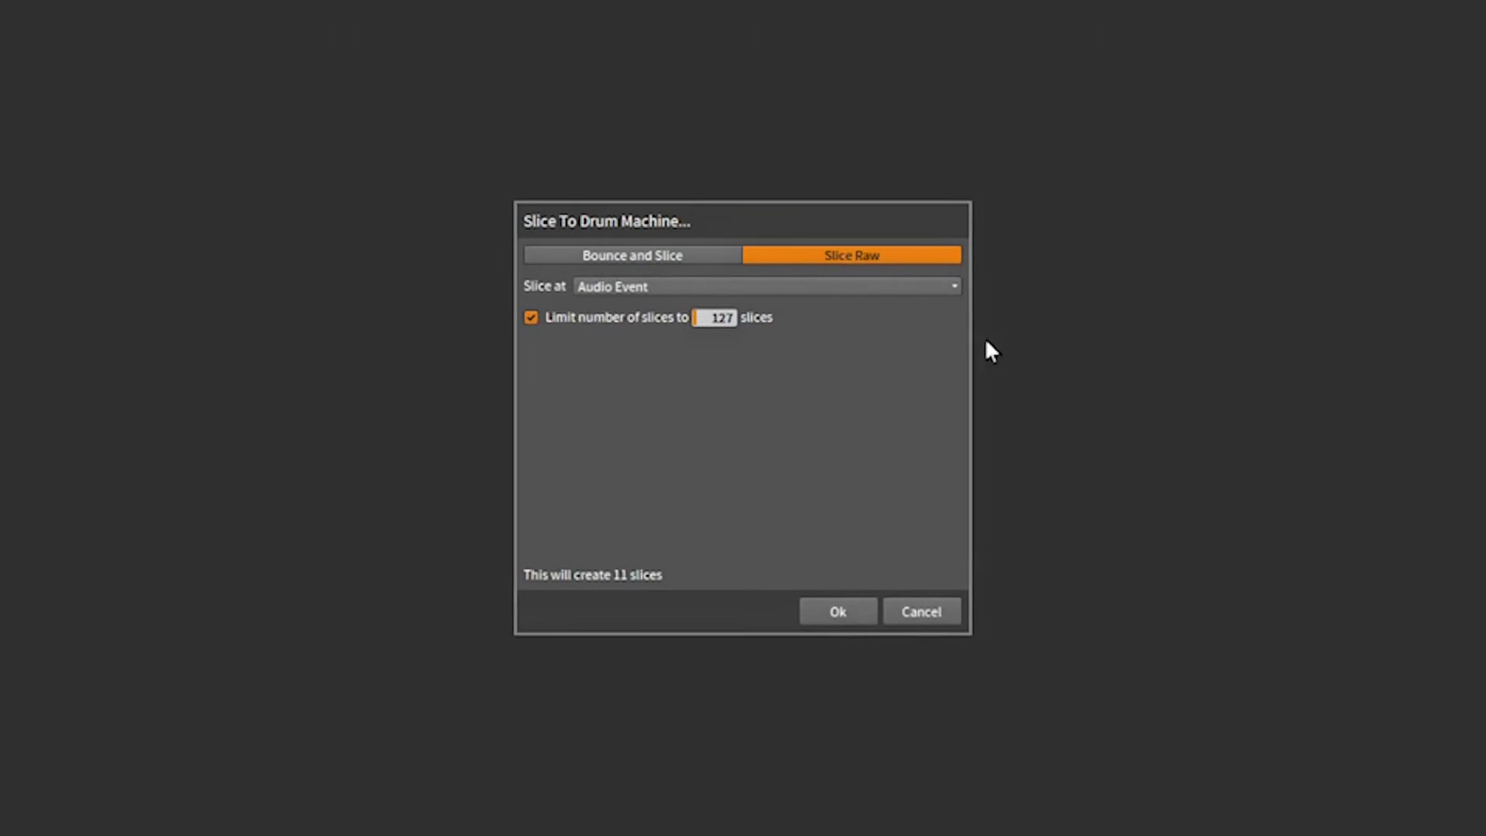
{"action": "left_click", "coordinate": [613, 290]}
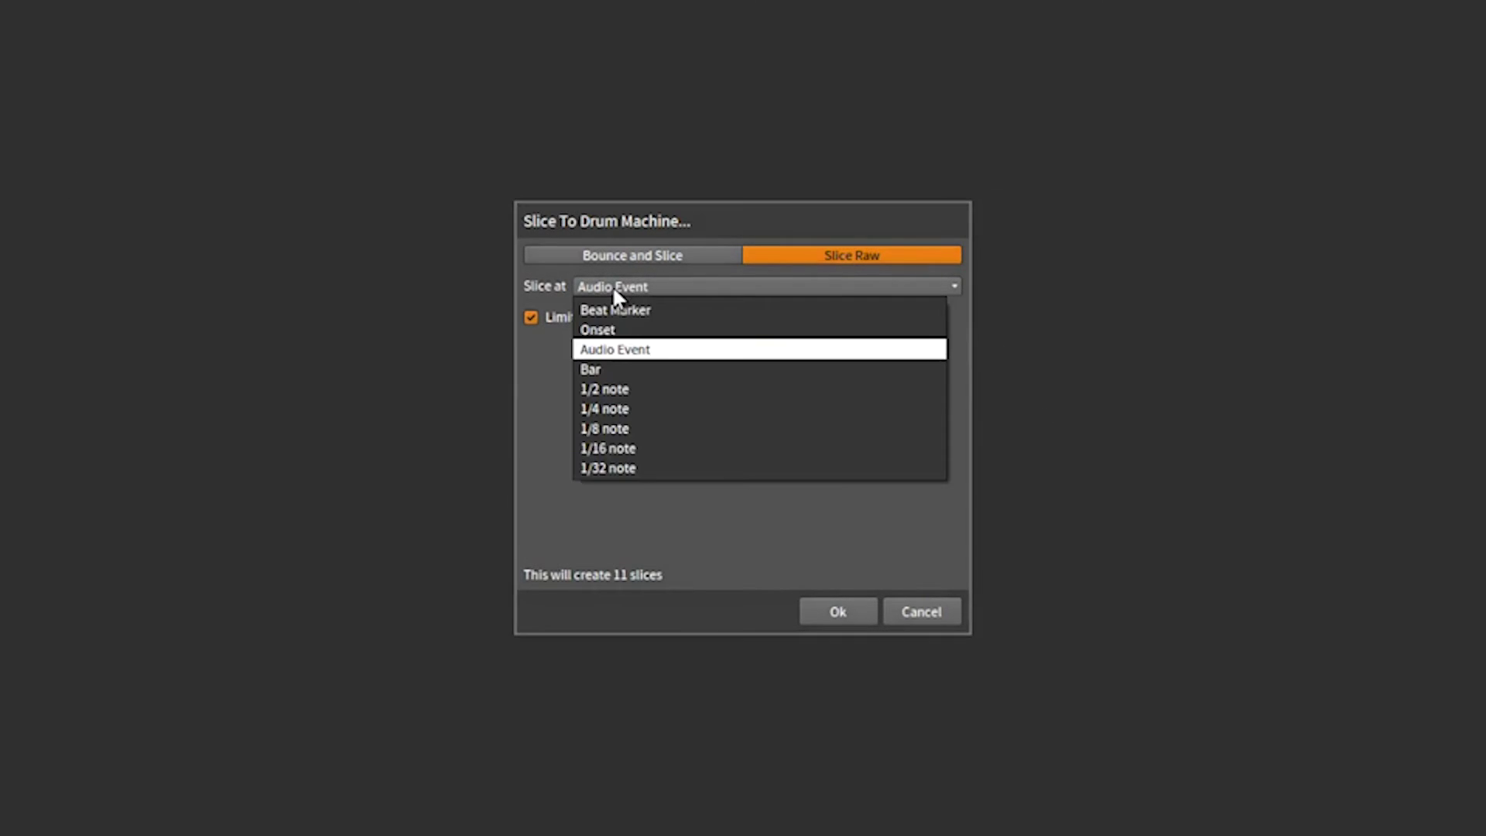
{"action": "left_click", "coordinate": [610, 356]}
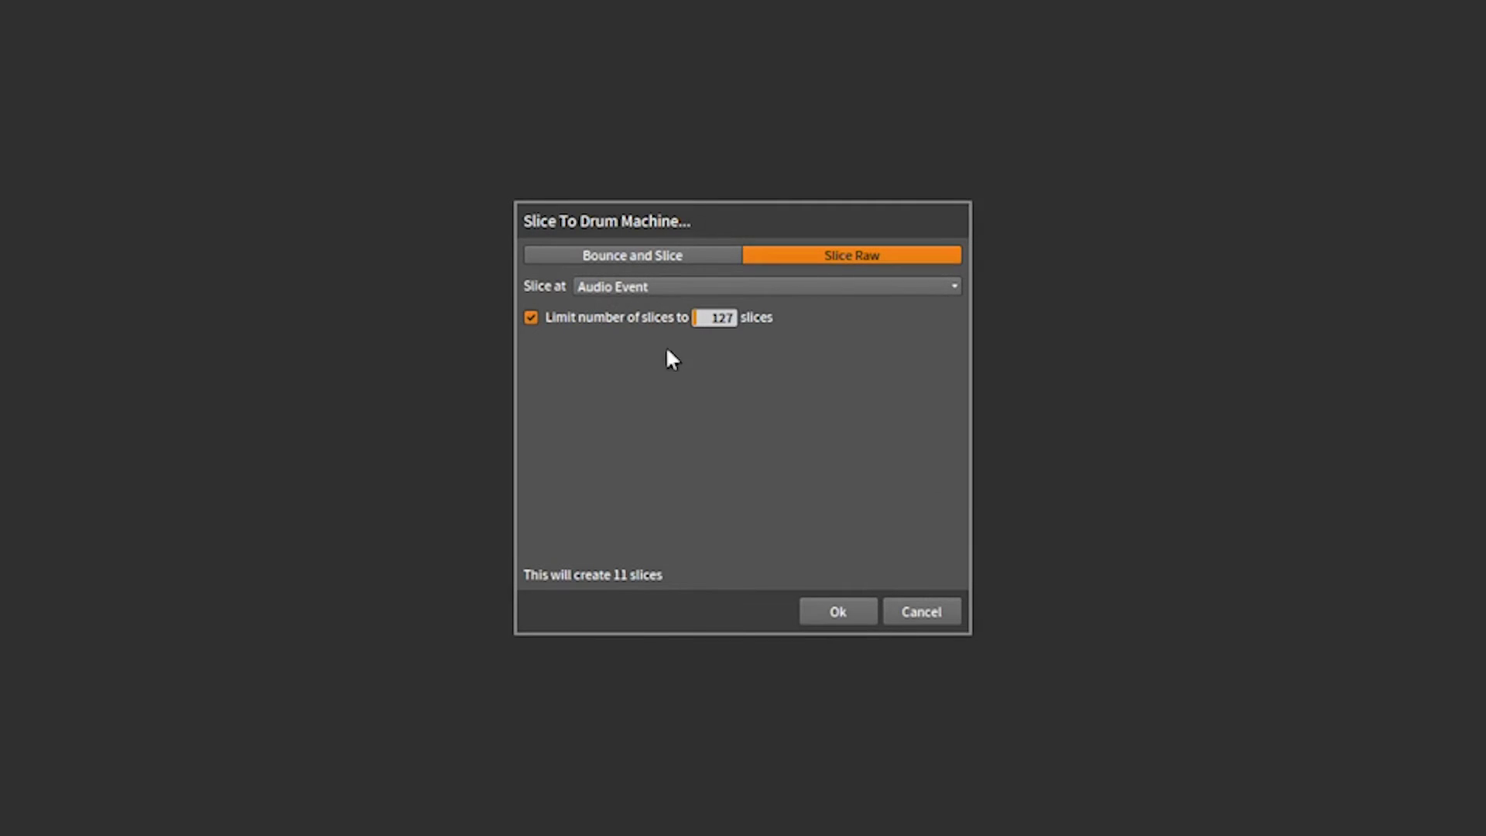
{"action": "left_click", "coordinate": [839, 611]}
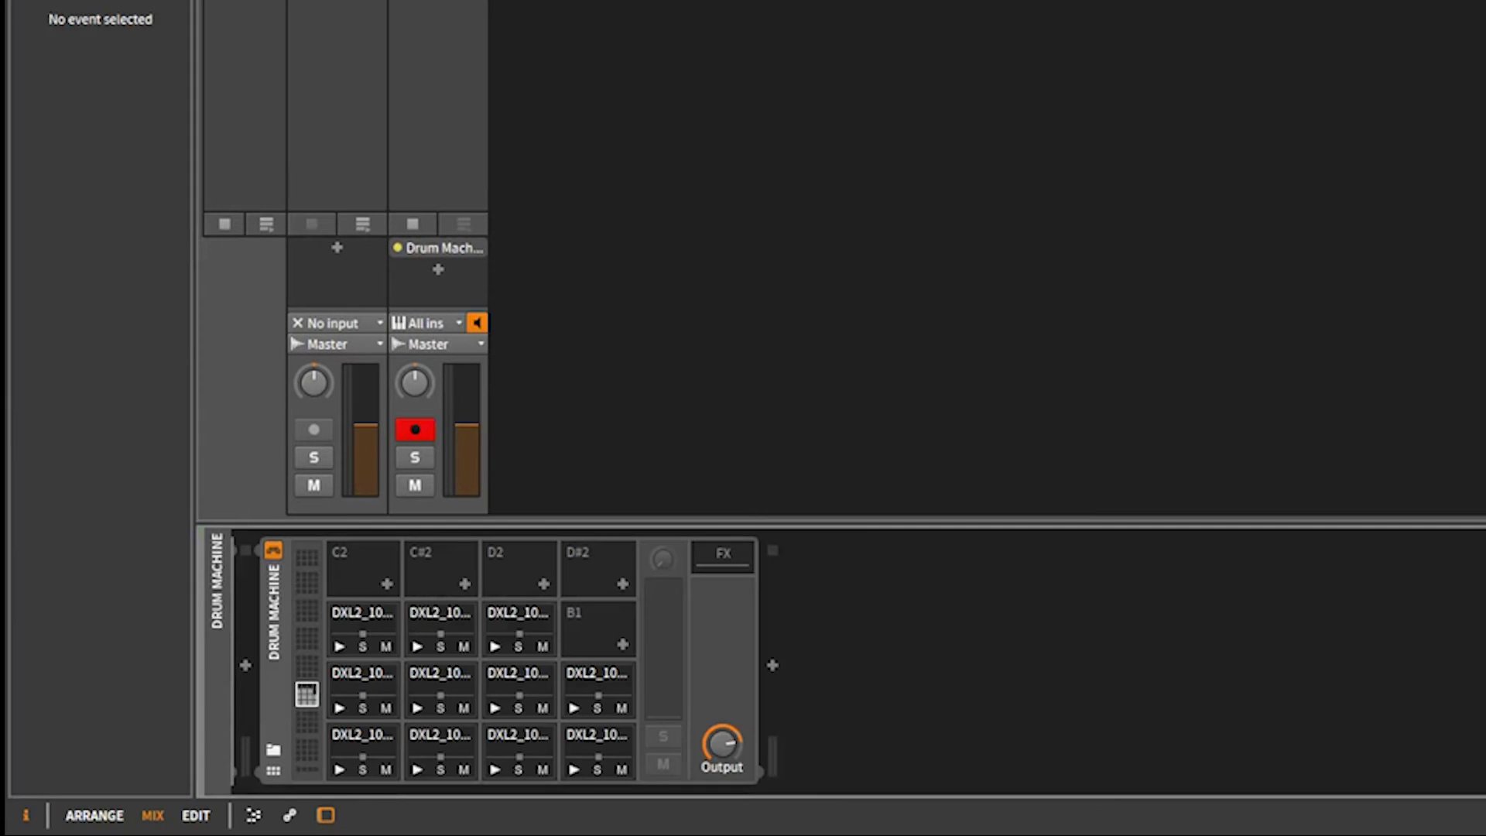
Audition the guitar slices on the pads in the lower two rows of the drum machine
{"action": "left_click", "coordinate": [338, 767]}
{"action": "left_click", "coordinate": [415, 766]}
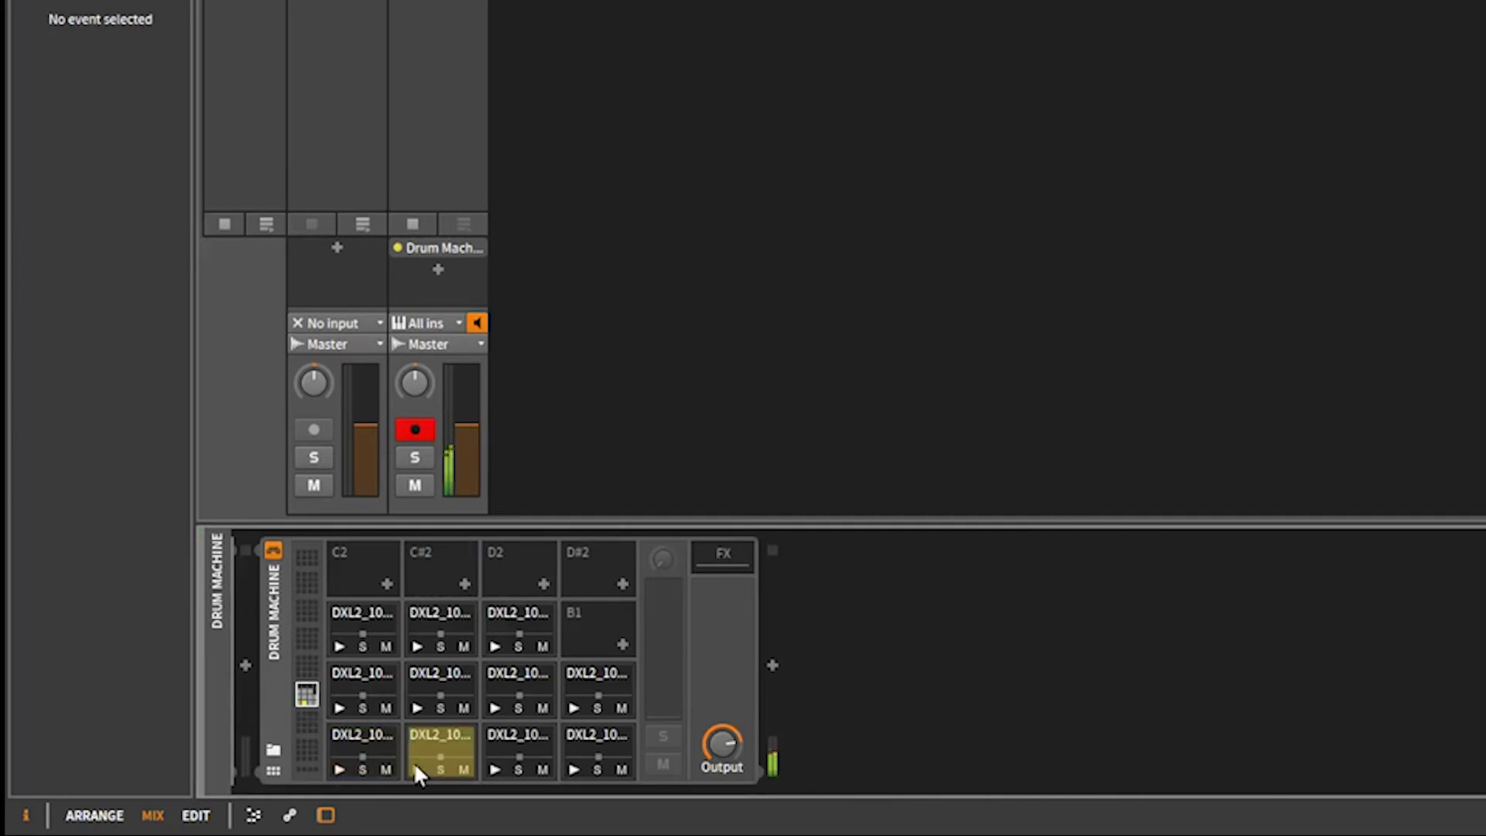
{"action": "left_click", "coordinate": [495, 768]}
{"action": "left_click", "coordinate": [573, 769]}
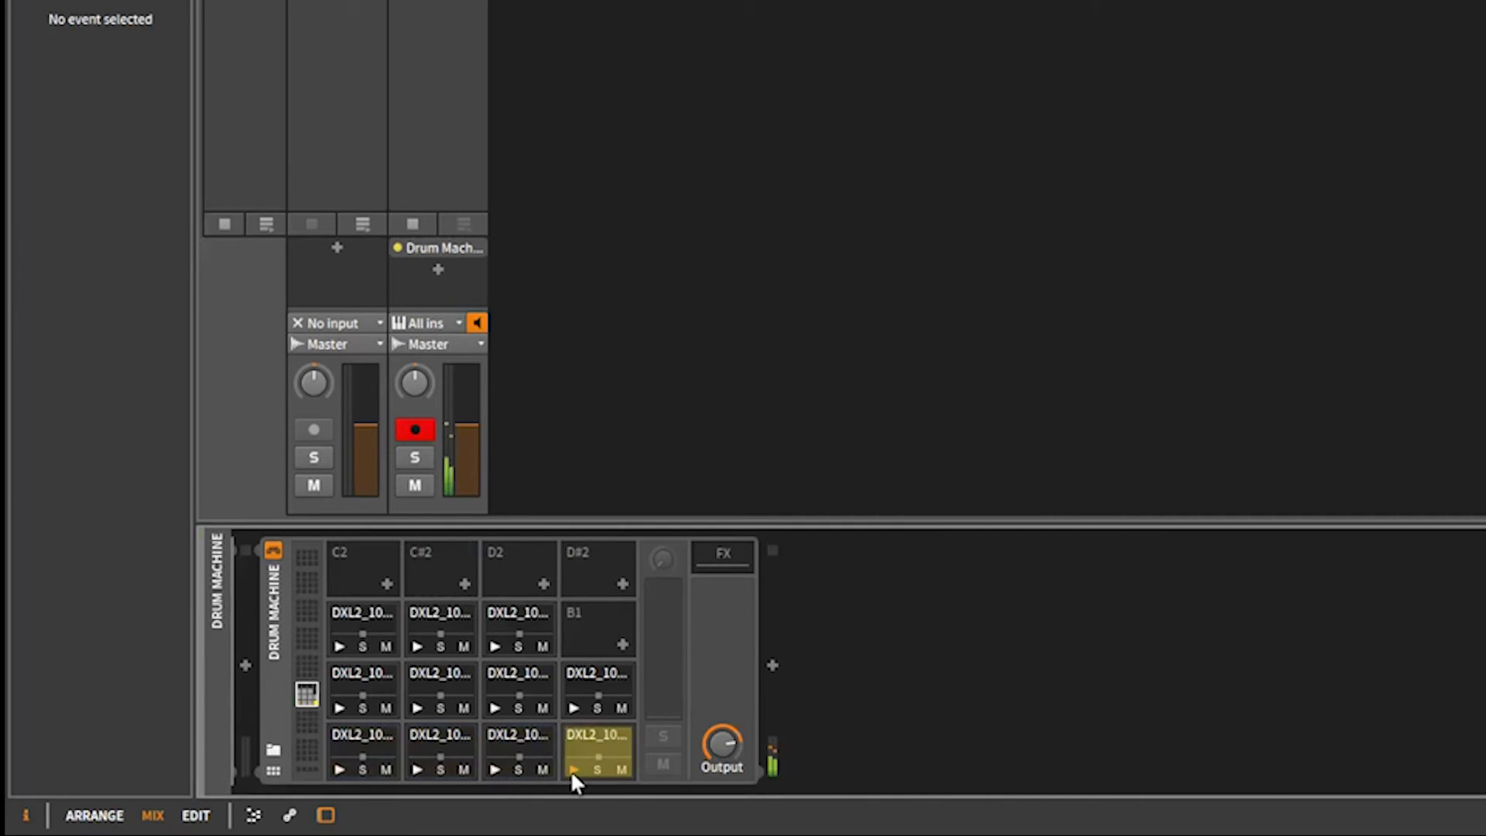
{"action": "left_click", "coordinate": [574, 707]}
{"action": "left_click", "coordinate": [495, 708]}
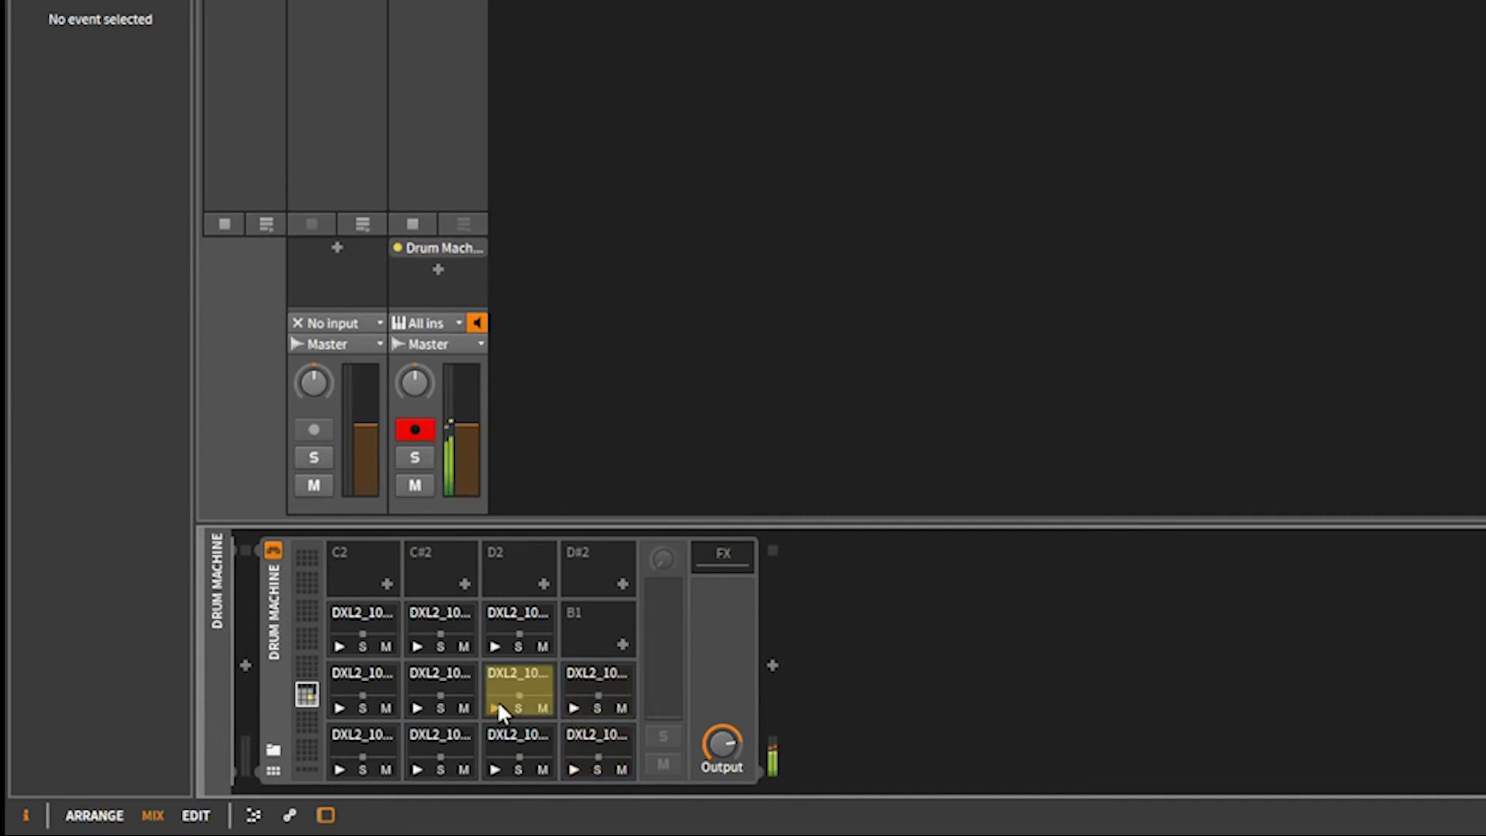
{"action": "left_click", "coordinate": [411, 700]}
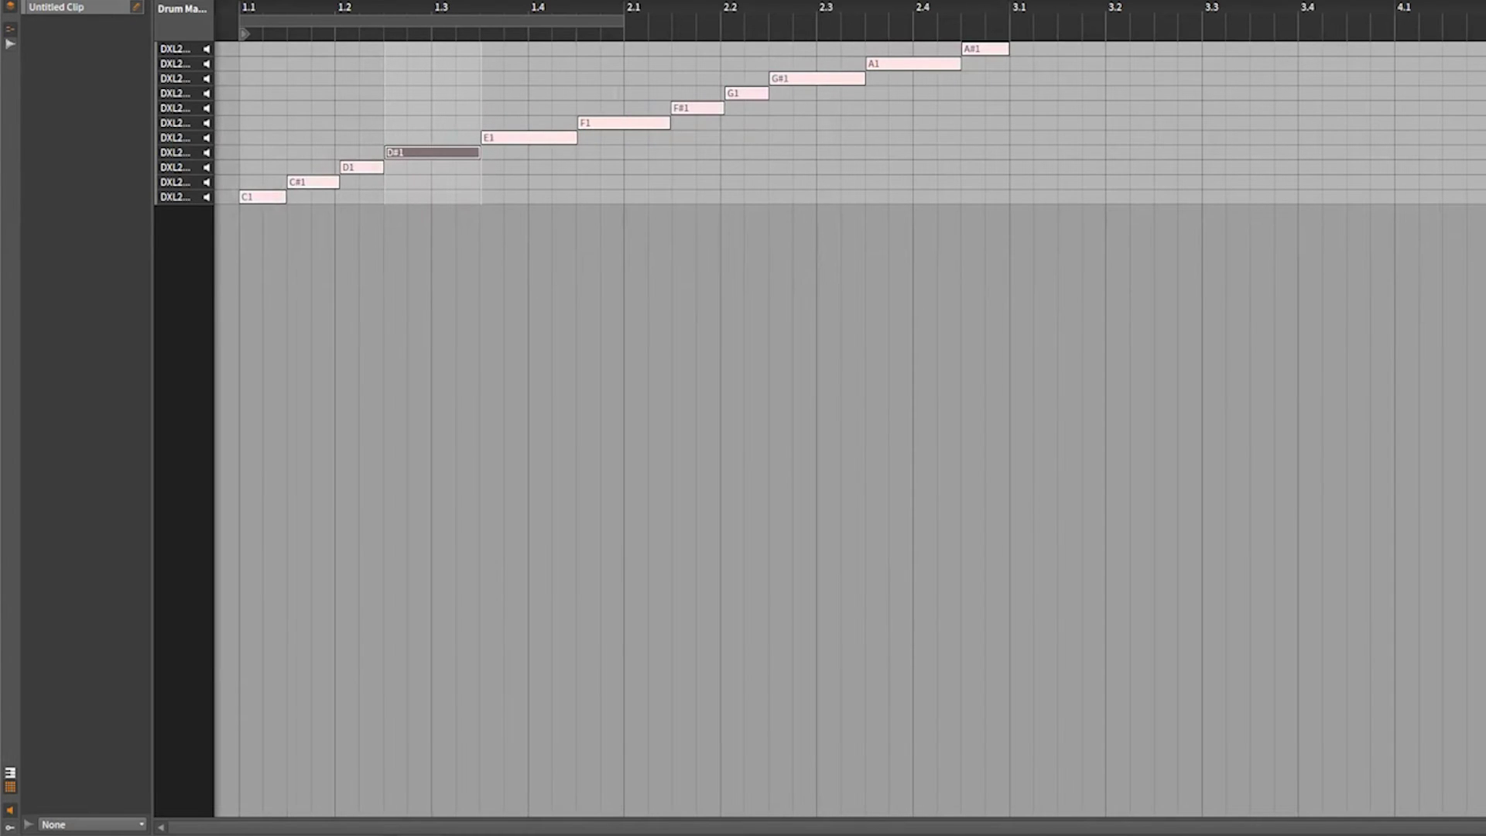
Open the drum machine's note clip and extend its loop to 3.1 so it spans every slice note
{"action": "key", "text": "space"}
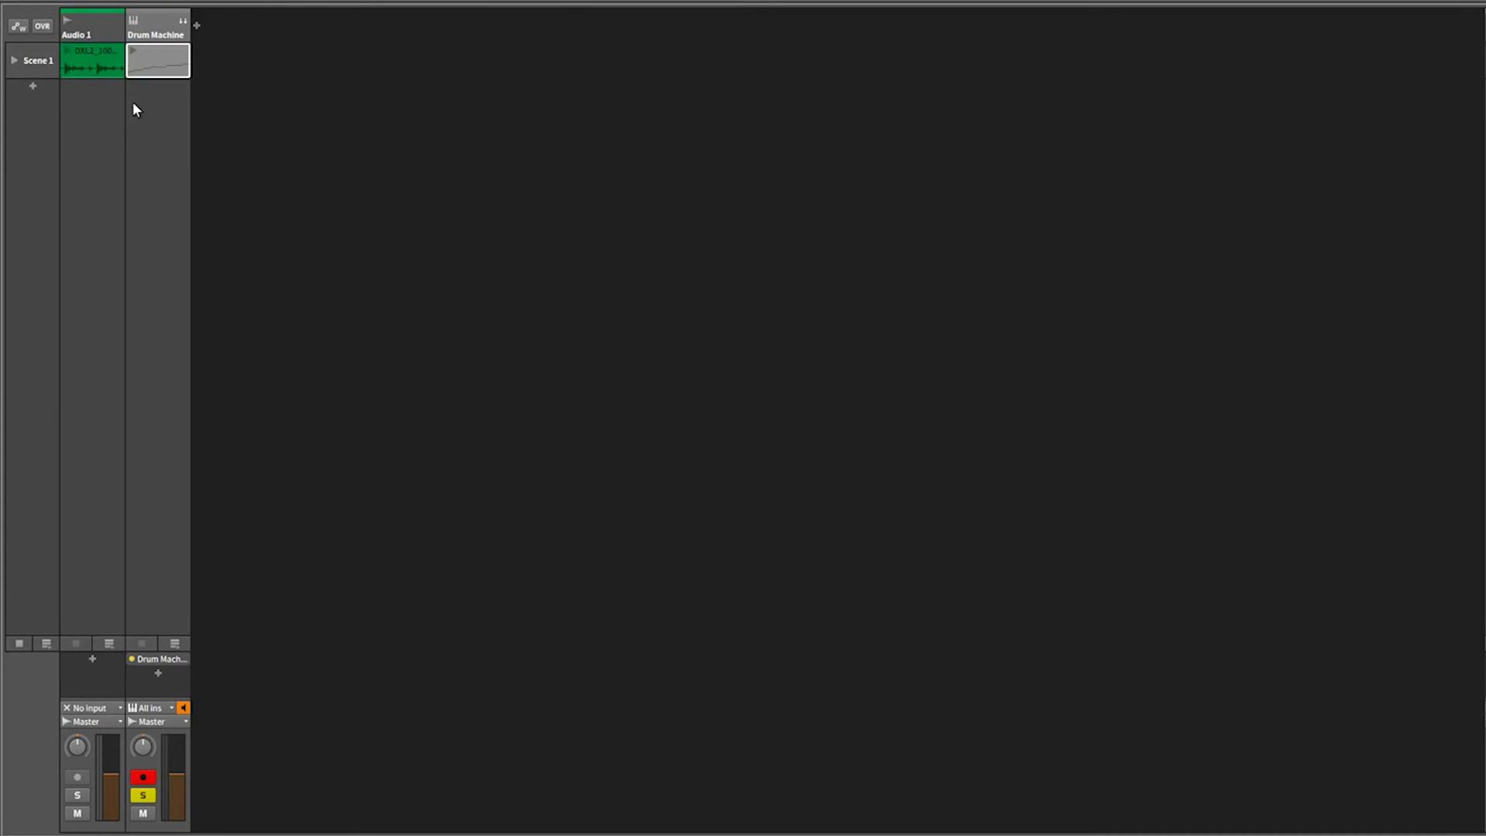
{"action": "double_click", "coordinate": [158, 62]}
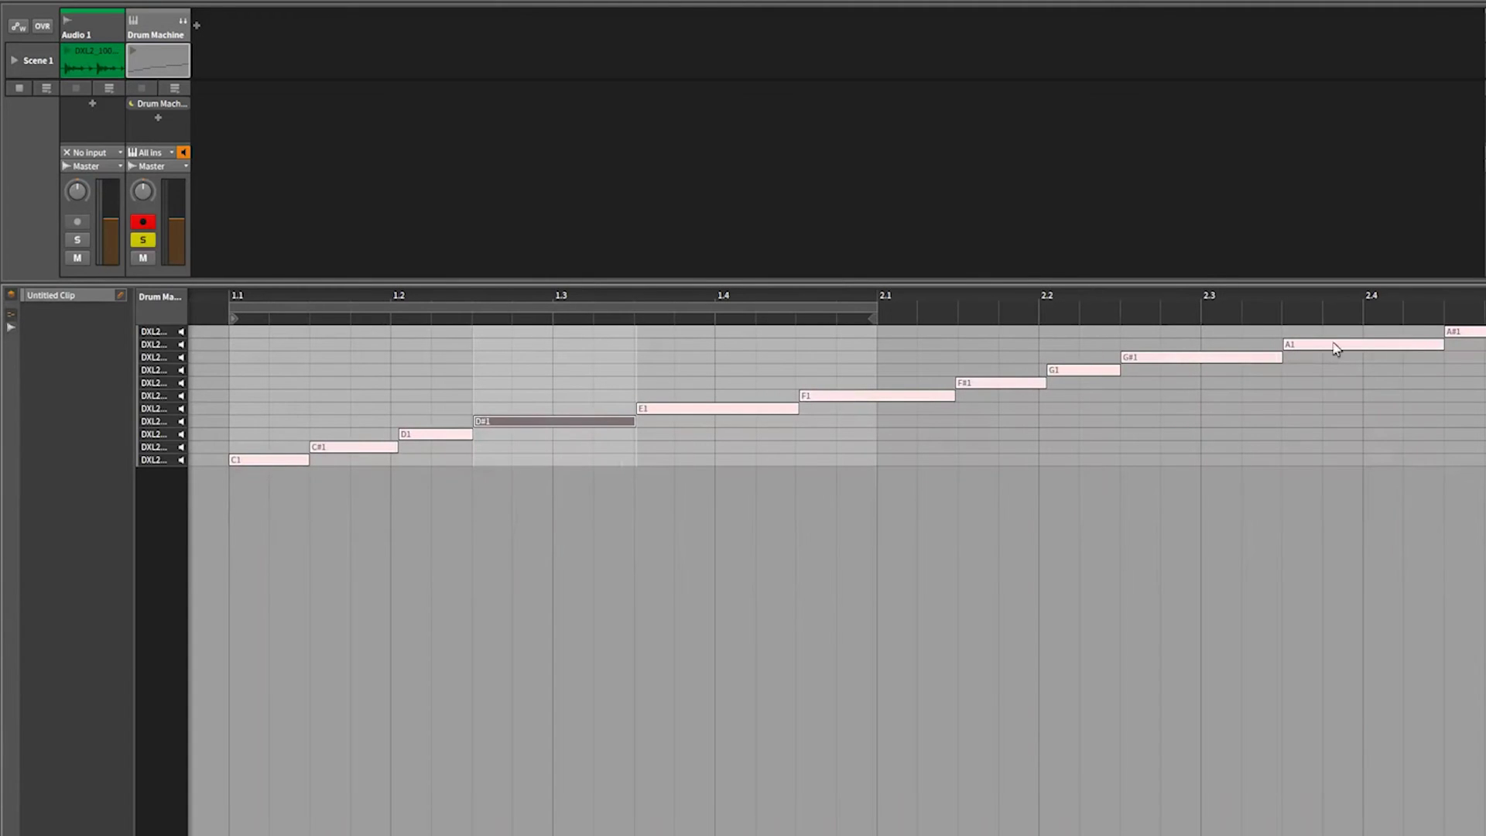
{"action": "left_click_drag", "start_coordinate": [1185, 292], "coordinate": [1161, 434]}
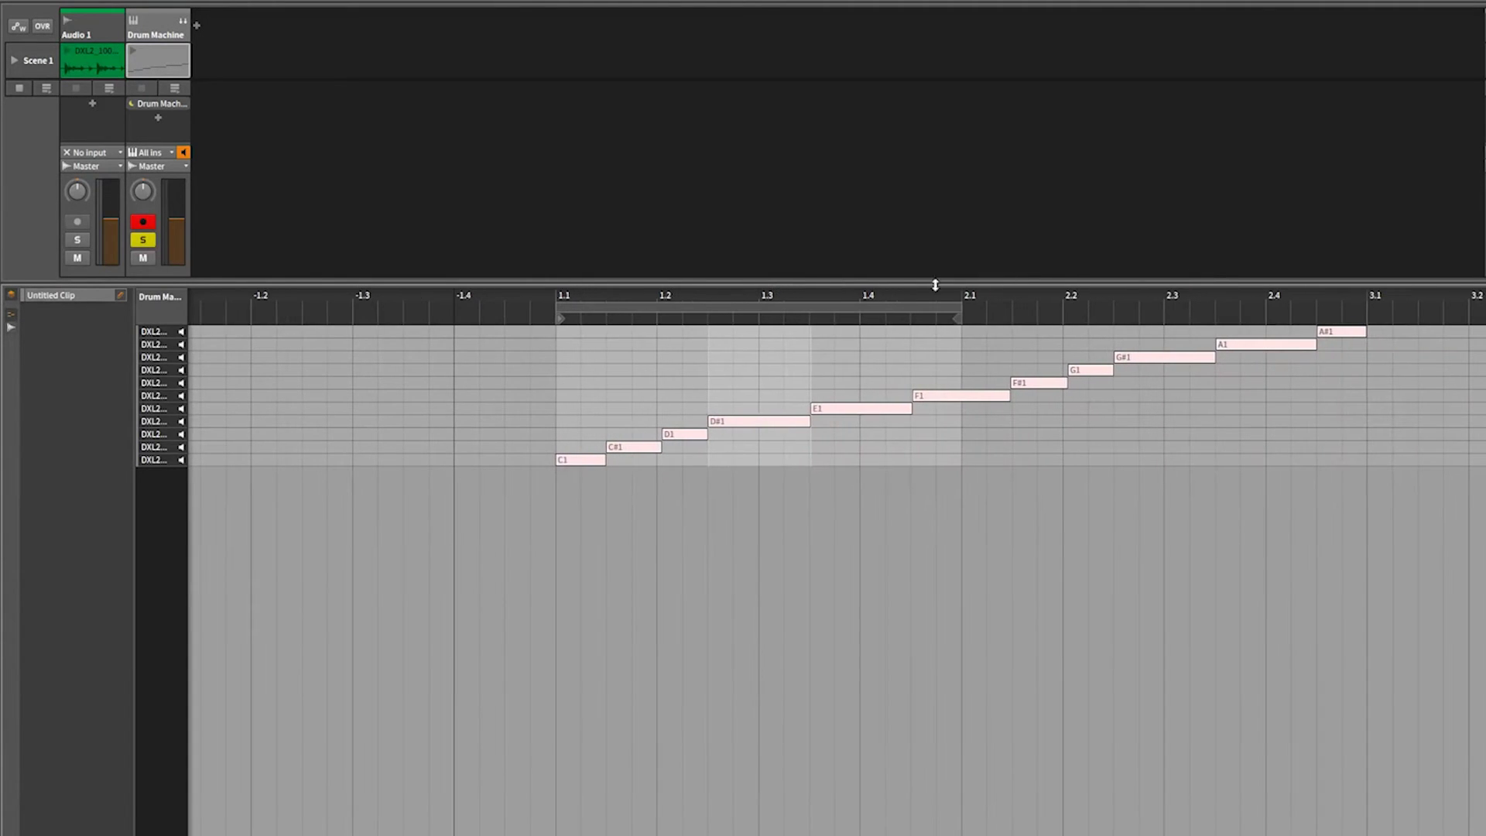
{"action": "left_click_drag", "start_coordinate": [960, 308], "coordinate": [1367, 307]}
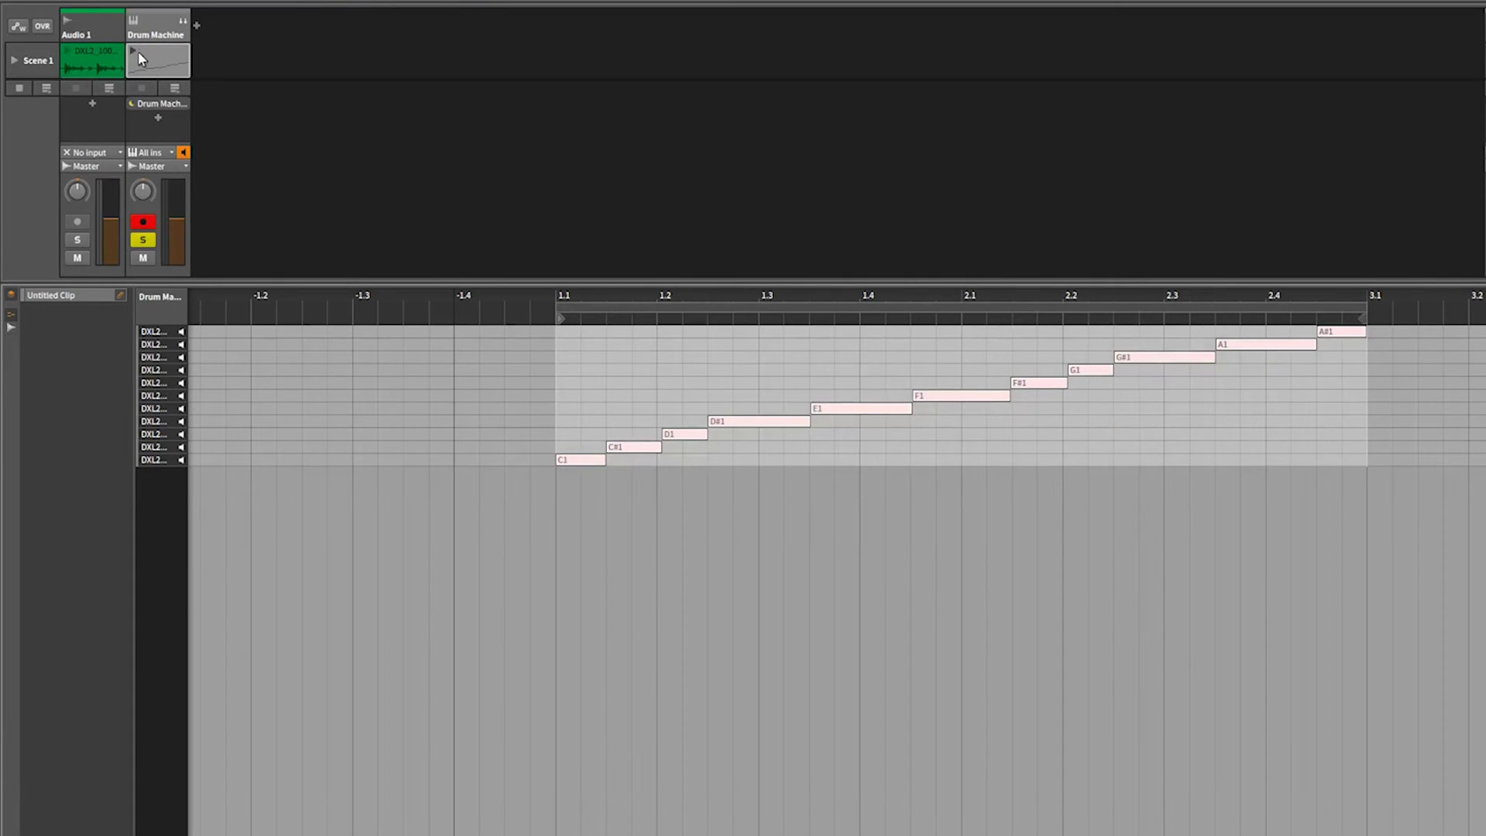
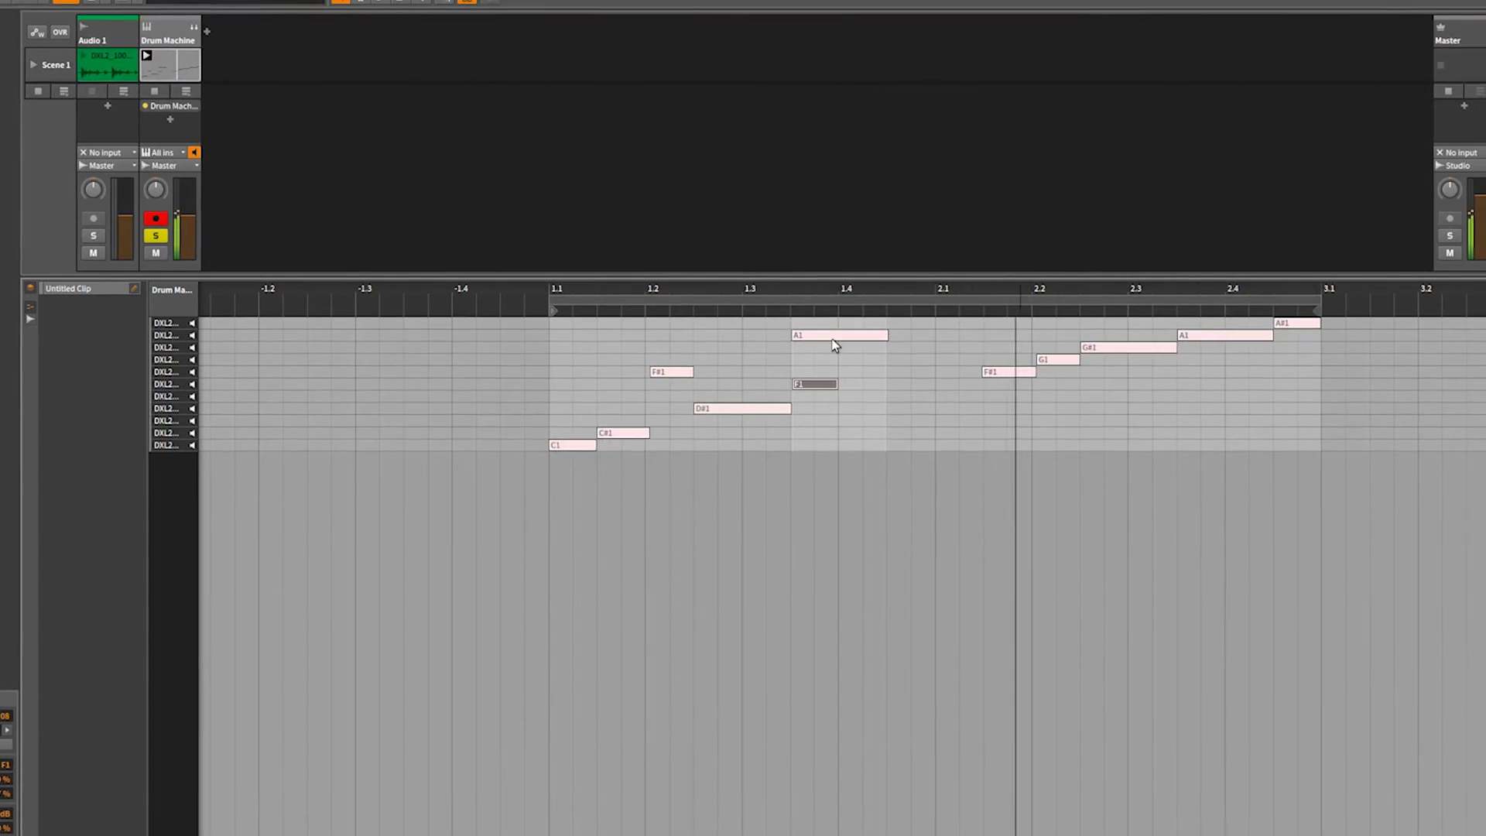
Move the A1 note to beat 1.4, then add an F#1 note before 2.1 and an A#1 note after it
{"action": "left_click_drag", "start_coordinate": [875, 337], "coordinate": [875, 338]}
{"action": "left_click", "coordinate": [1016, 372]}
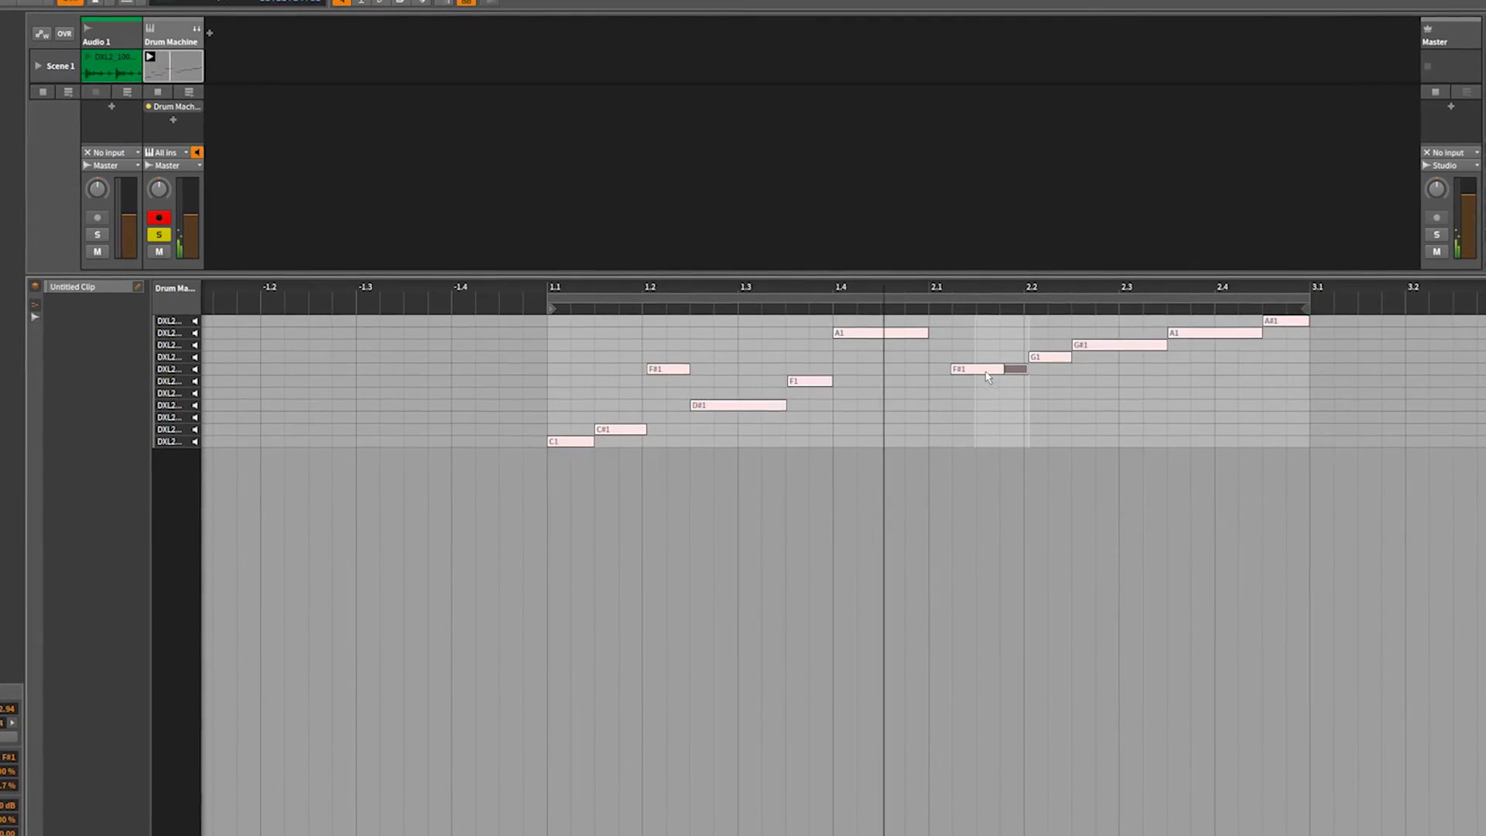
{"action": "left_click", "coordinate": [924, 371]}
{"action": "double_click", "coordinate": [961, 357]}
{"action": "left_click_drag", "start_coordinate": [998, 319], "coordinate": [1008, 319]}
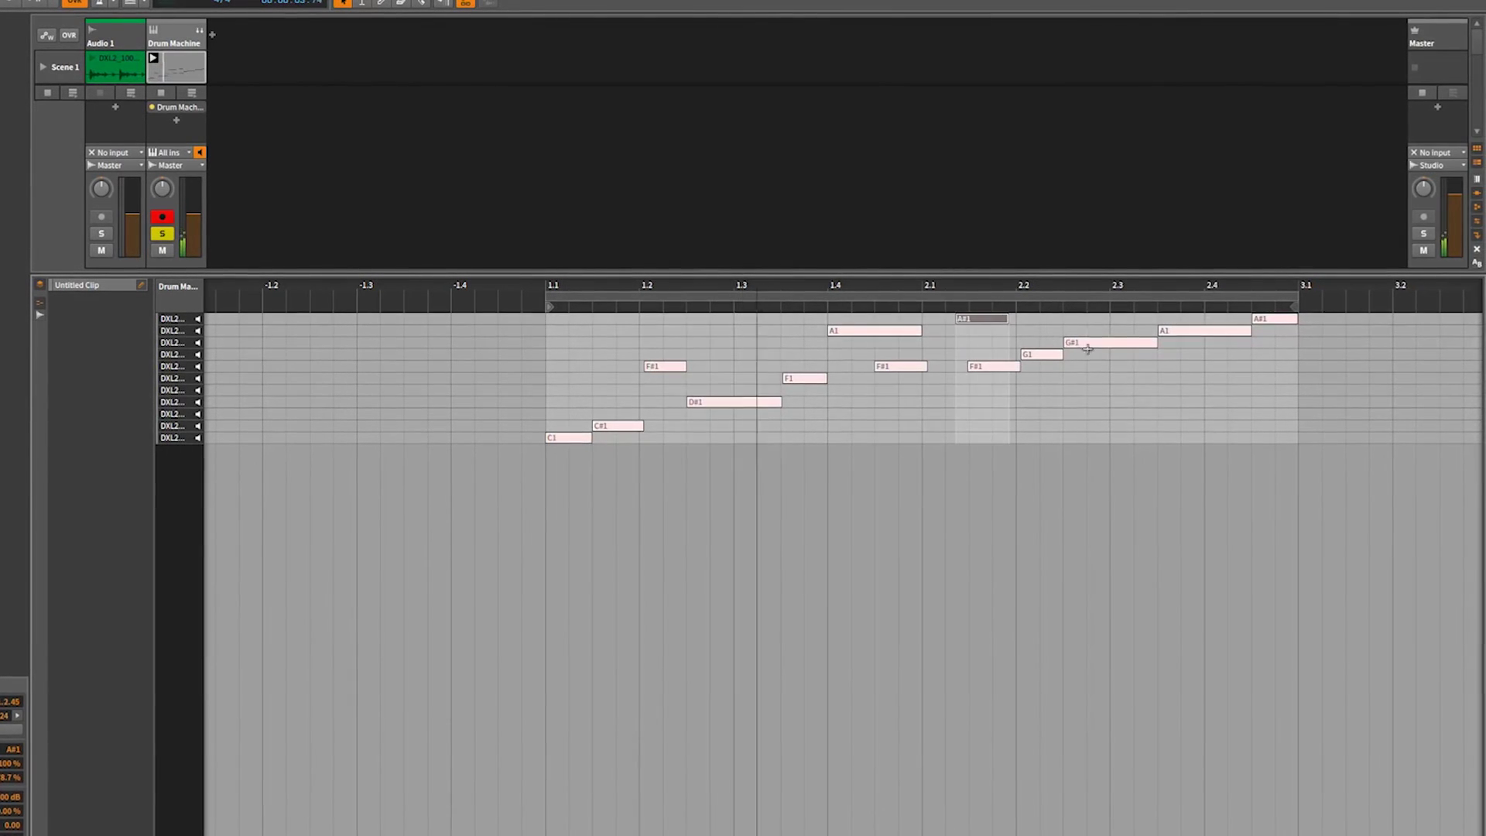
Add short G1 and F#1 notes between beats 2.3 and 2.4 and move the A1 note there to E1 near 3.1
{"action": "mouse_move", "coordinate": [1057, 355]}
{"action": "left_mouse_down"}
{"action": "mouse_move", "coordinate": [1244, 354]}
{"action": "mouse_move", "coordinate": [1366, 394]}
{"action": "mouse_move", "coordinate": [1301, 352]}
{"action": "mouse_move", "coordinate": [1046, 347]}
{"action": "left_mouse_up"}
{"action": "double_click", "coordinate": [1162, 362]}
{"action": "double_click", "coordinate": [1144, 347]}
{"action": "left_click_drag", "start_coordinate": [1169, 347], "coordinate": [1154, 346]}
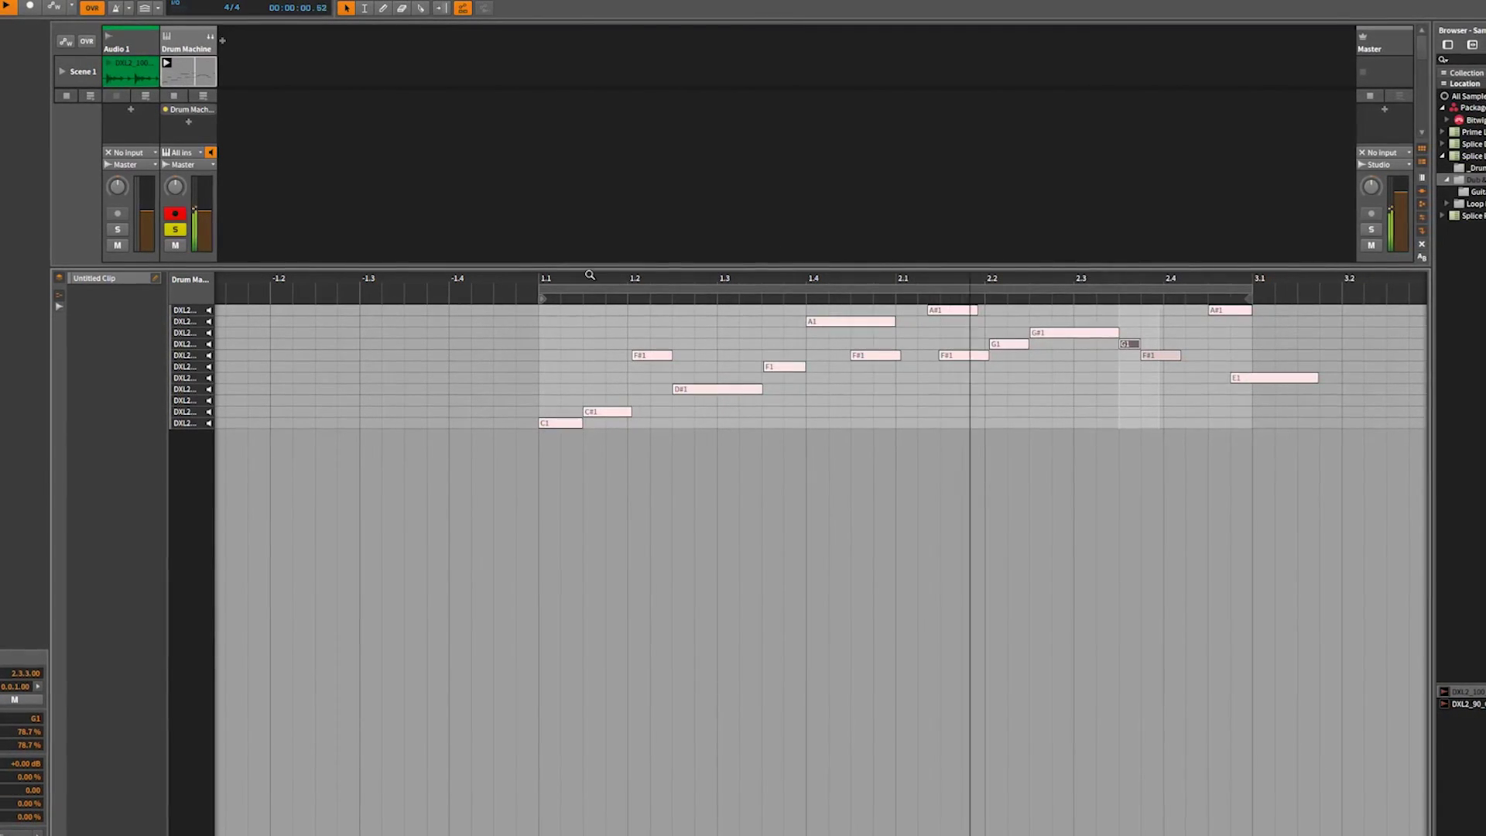
Narrow the clip's loop to three beats starting at 2.1.2
{"action": "left_click_drag", "start_coordinate": [539, 289], "coordinate": [917, 288]}
{"action": "left_click_drag", "start_coordinate": [1244, 288], "coordinate": [1038, 289]}
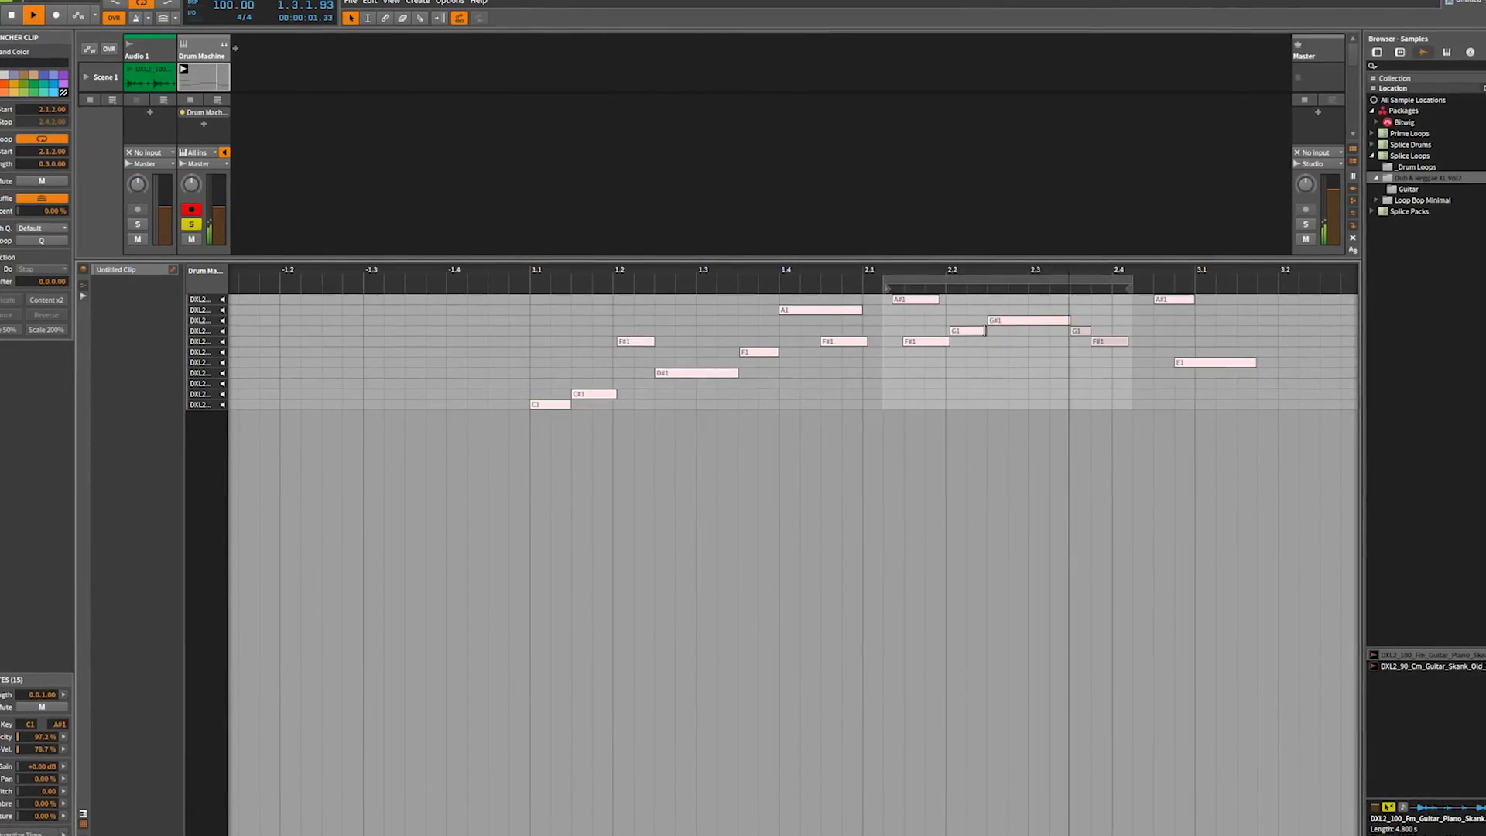
Shorten the G1 note at 2.2, add a short A1 note at 2.2.2 and fit the last F#1 note to the loop end
{"action": "left_click_drag", "start_coordinate": [987, 332], "coordinate": [961, 330]}
{"action": "double_click", "coordinate": [972, 309]}
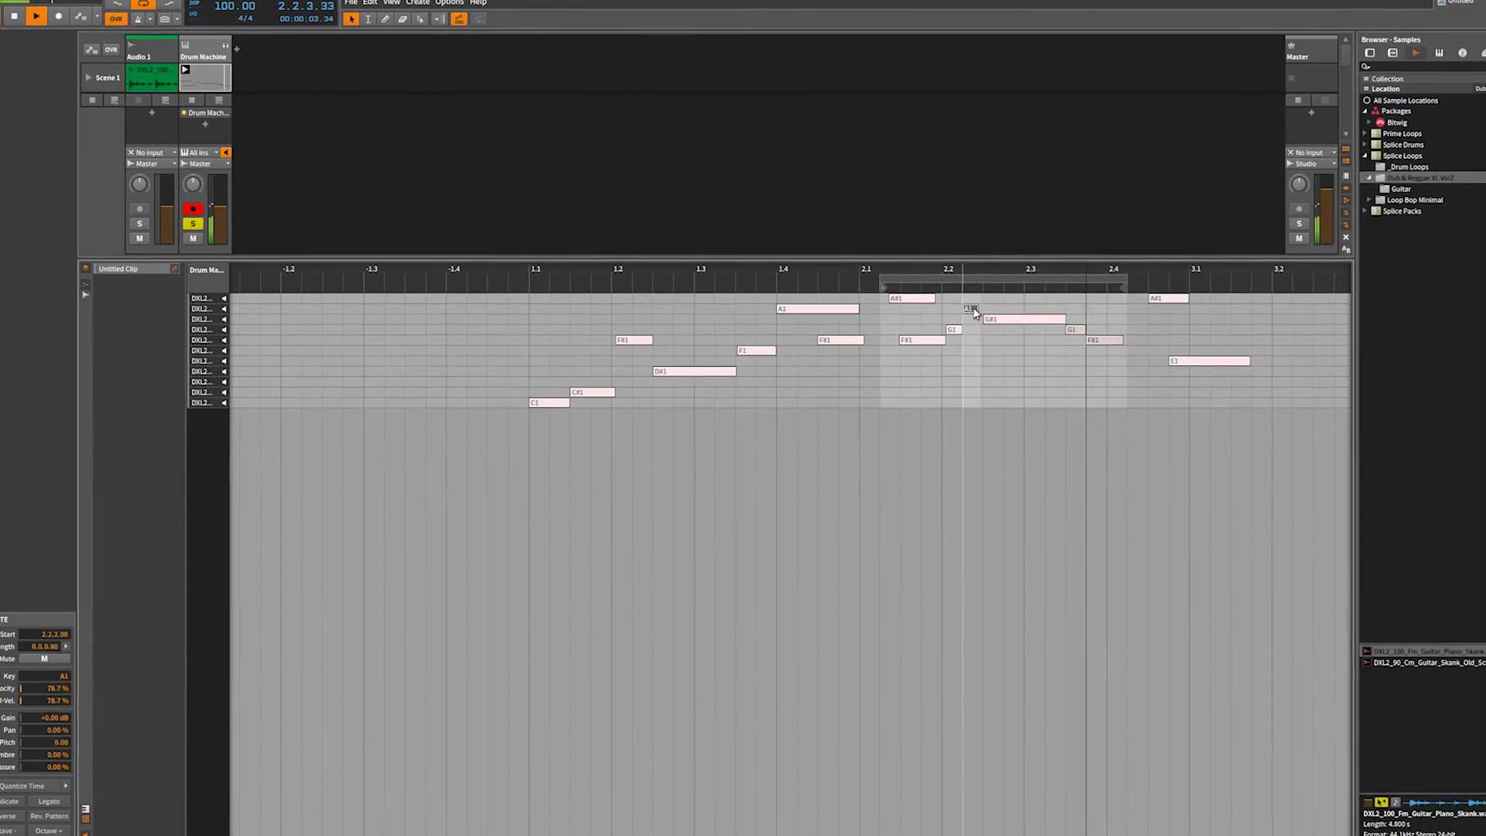
{"action": "left_click_drag", "start_coordinate": [980, 307], "coordinate": [981, 307]}
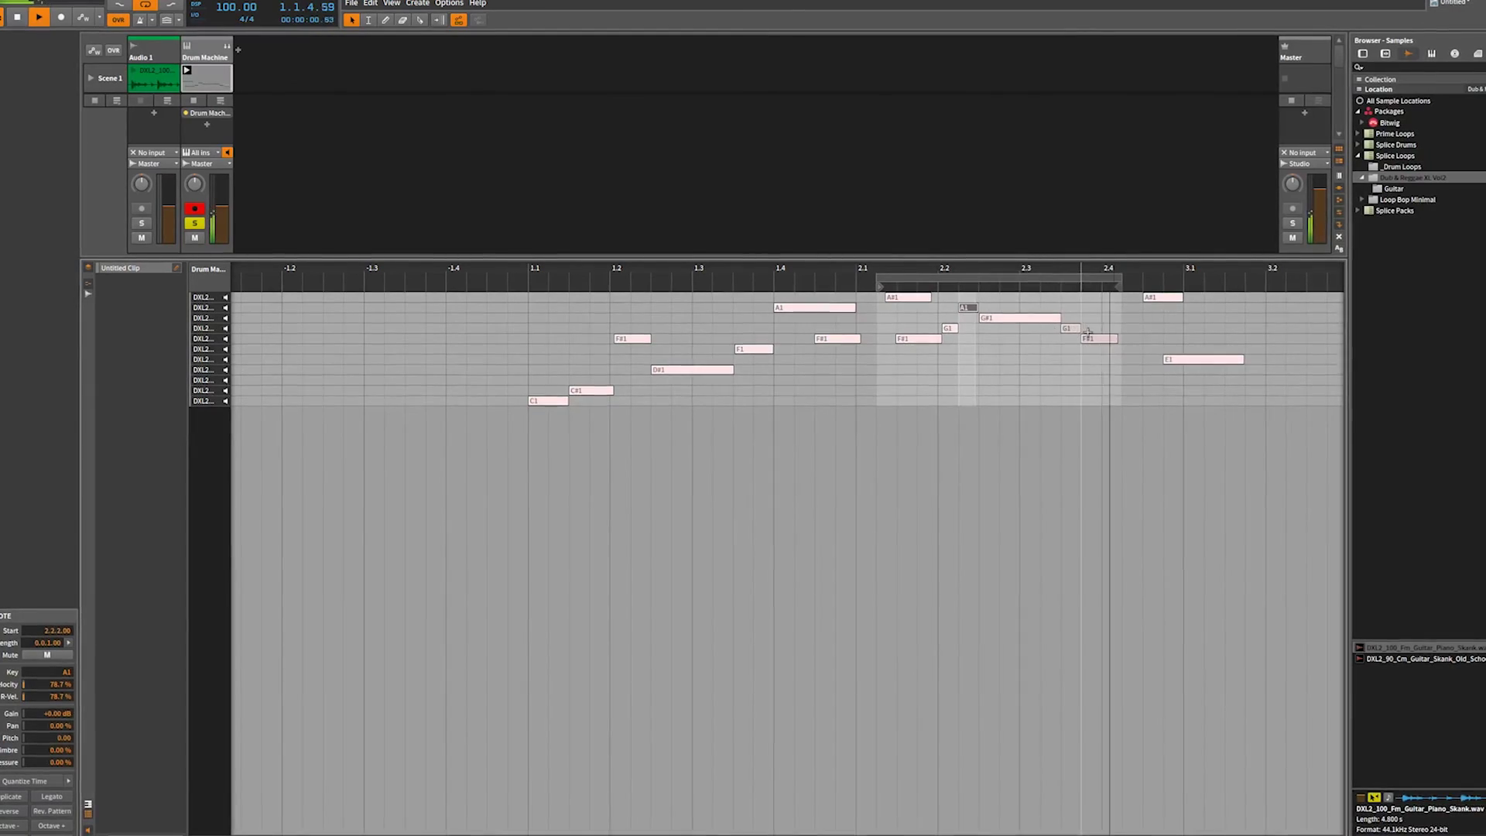
{"action": "left_click_drag", "start_coordinate": [1115, 338], "coordinate": [1119, 338]}
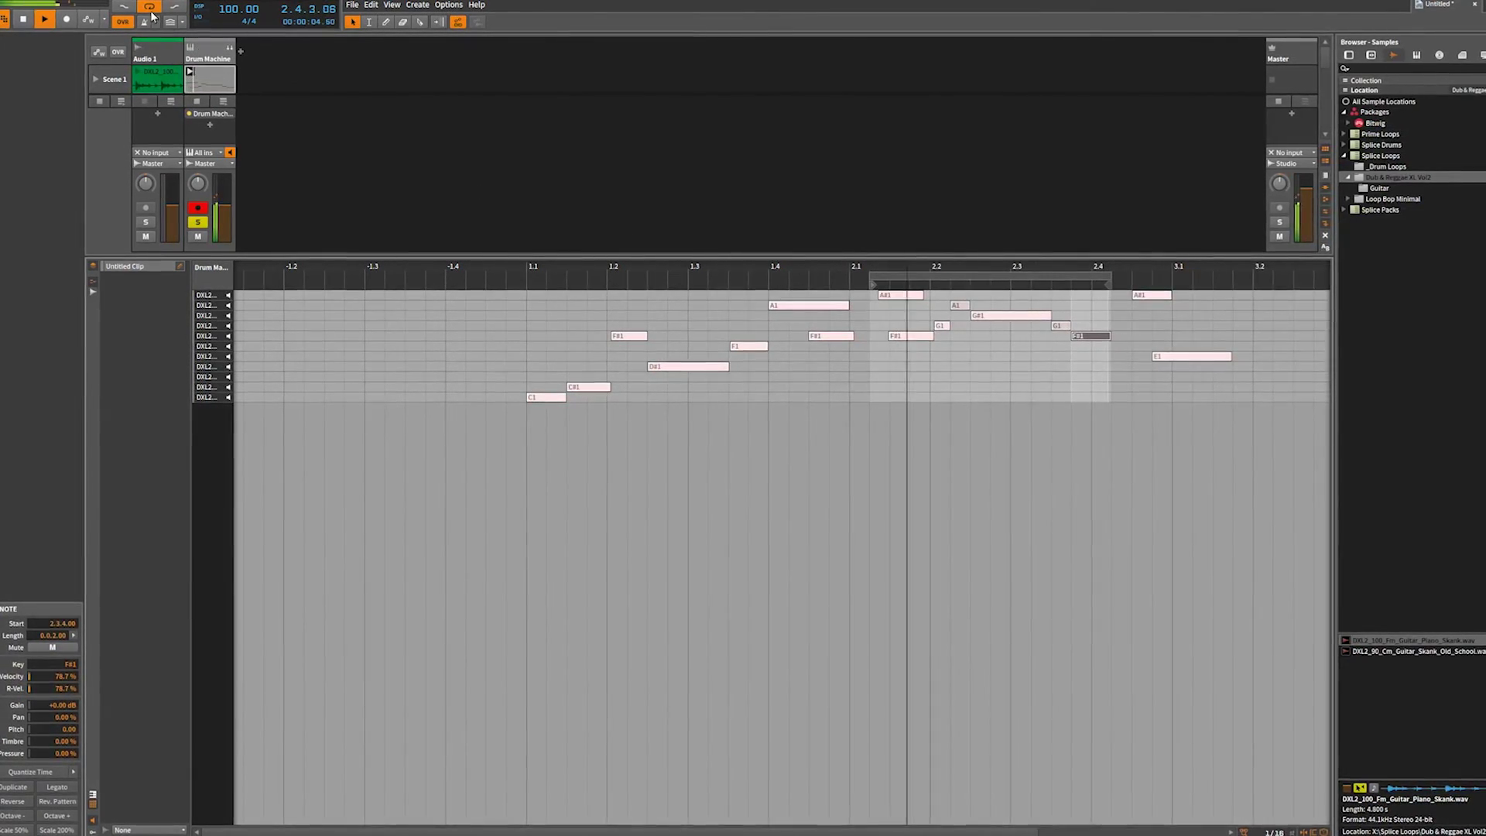
Show the Drum Machine track's devices and open the Samplers of the G#1, A1 and A#1 slices in turn
{"action": "left_click", "coordinate": [210, 59]}
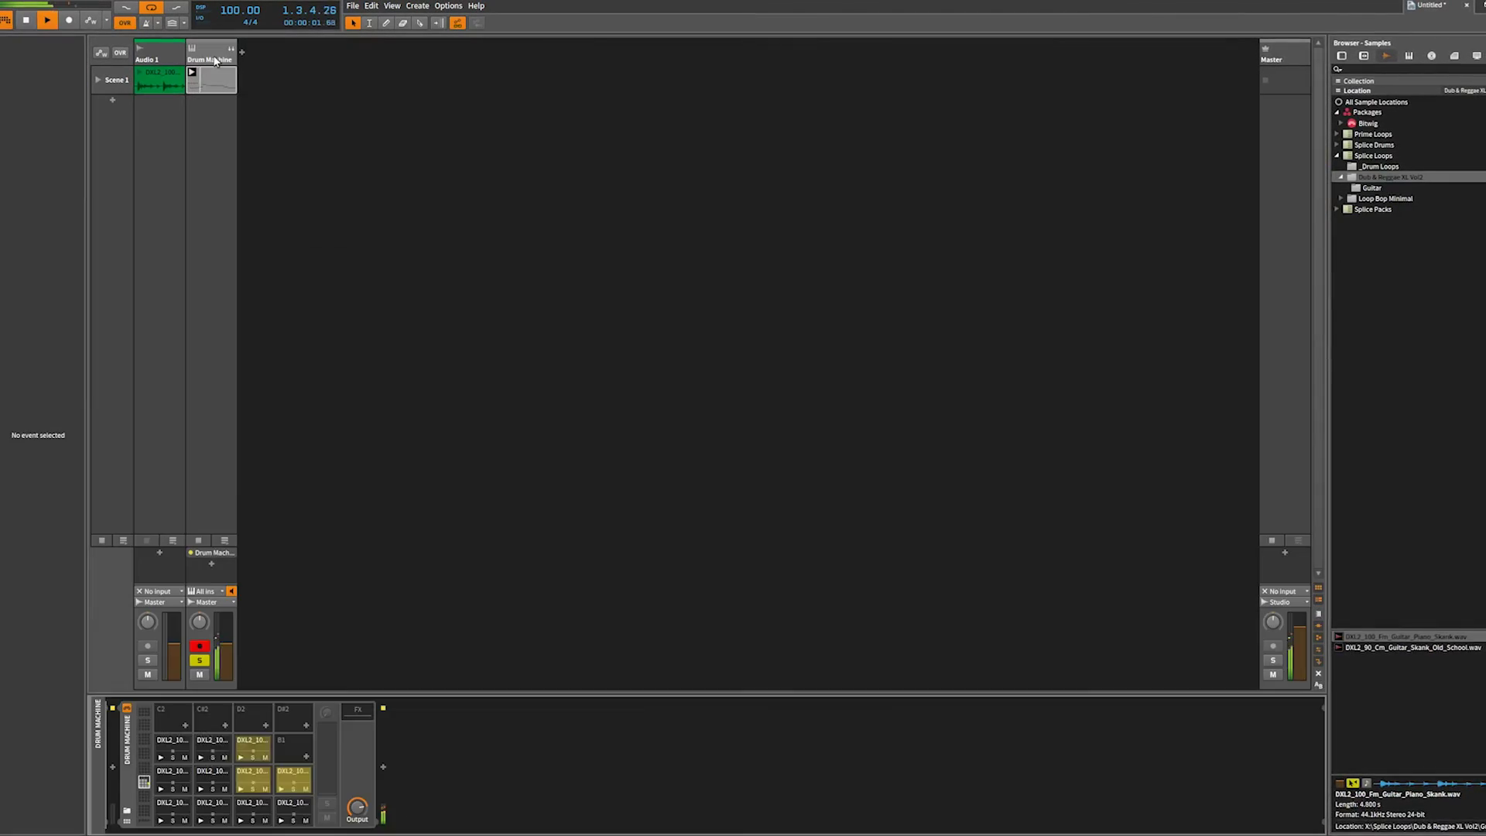
{"action": "left_click", "coordinate": [184, 734]}
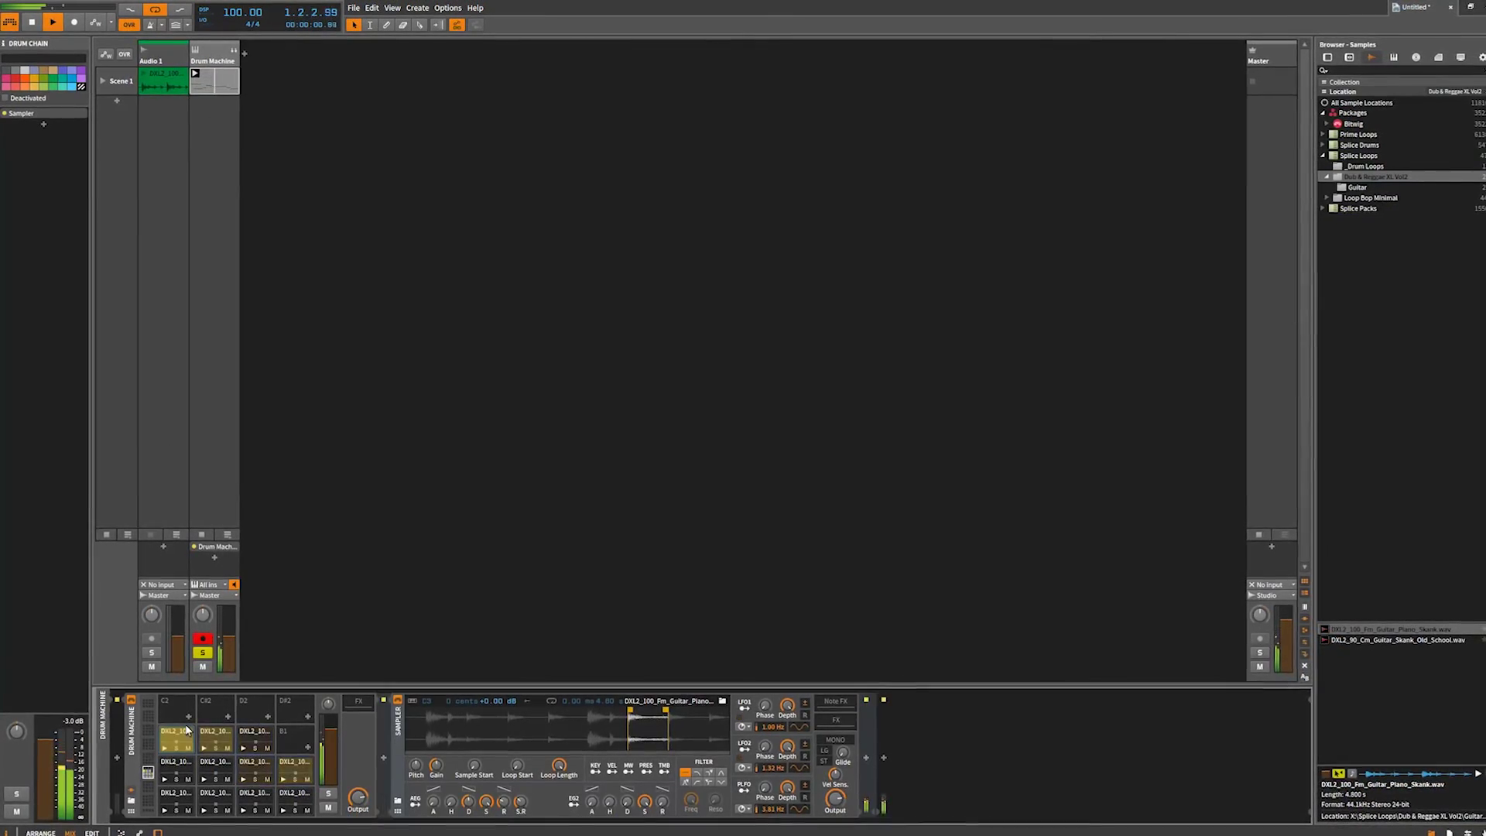
{"action": "left_click", "coordinate": [220, 736]}
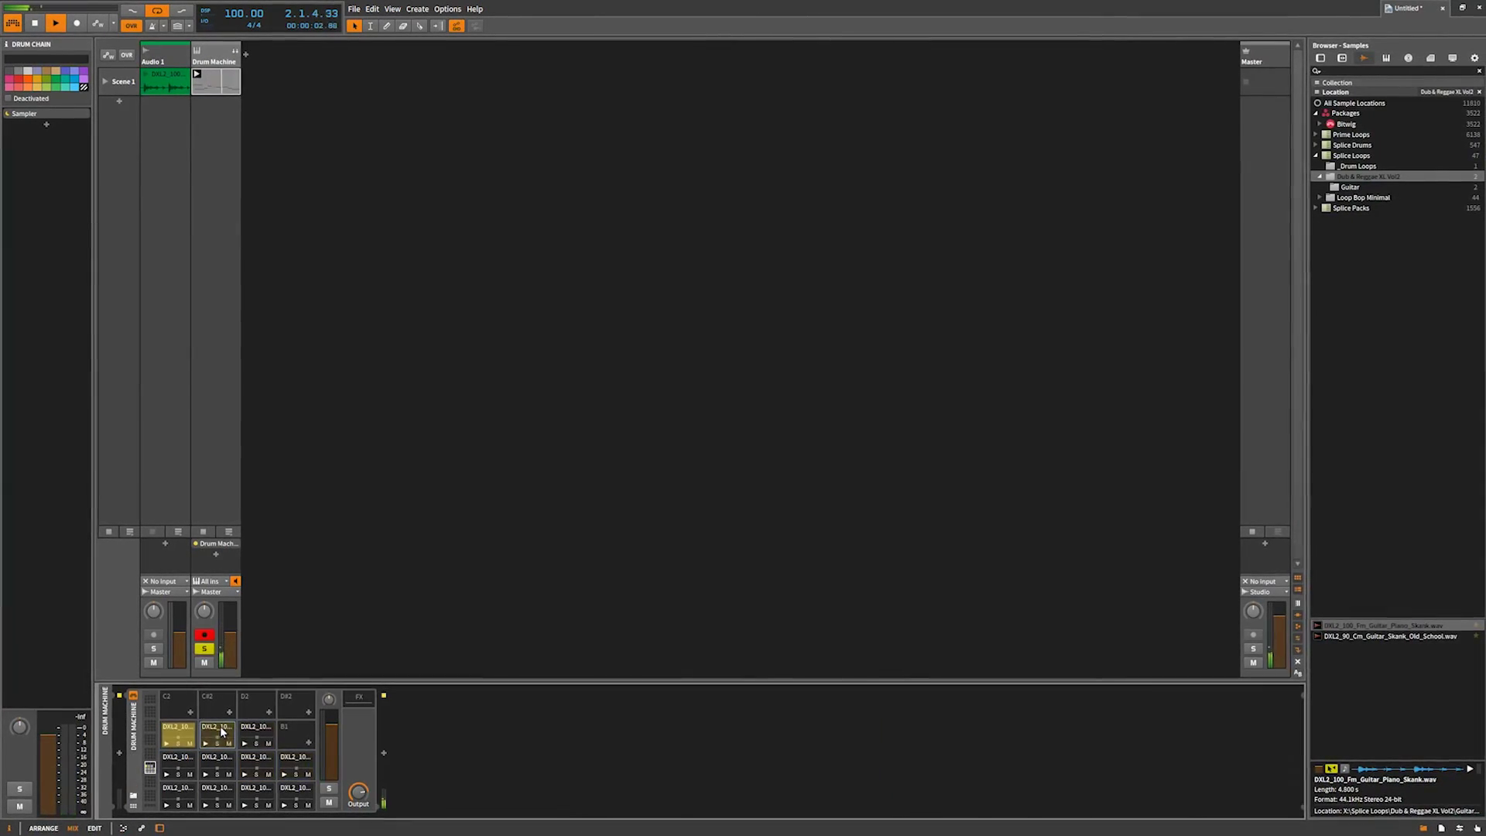
{"action": "left_click", "coordinate": [255, 733]}
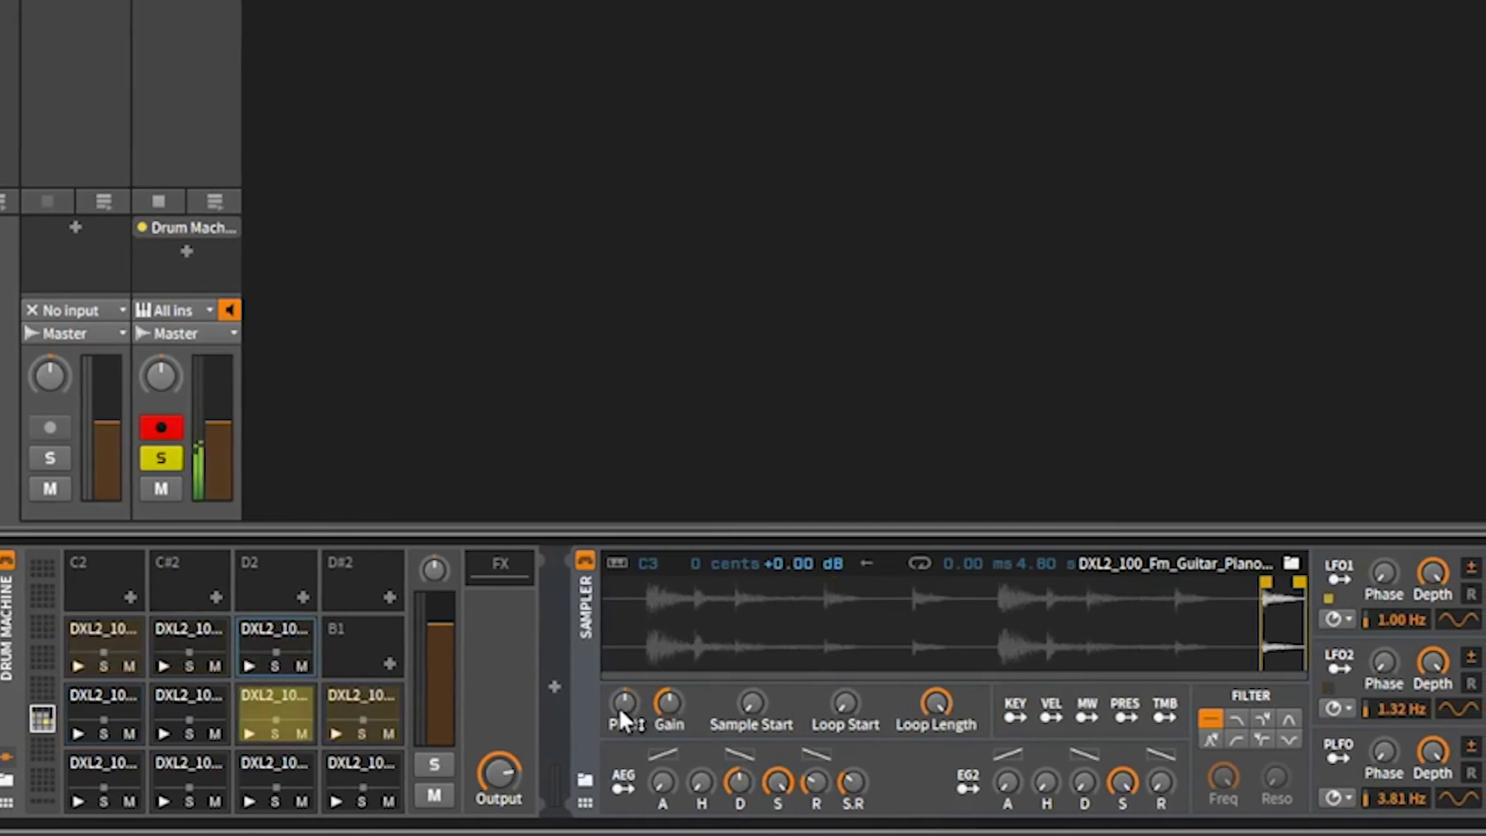
Lower and raise the Pitch of the A#1 slice's Sampler and try its loop controls while the clip plays
{"action": "left_click_drag", "start_coordinate": [416, 758], "coordinate": [415, 766]}
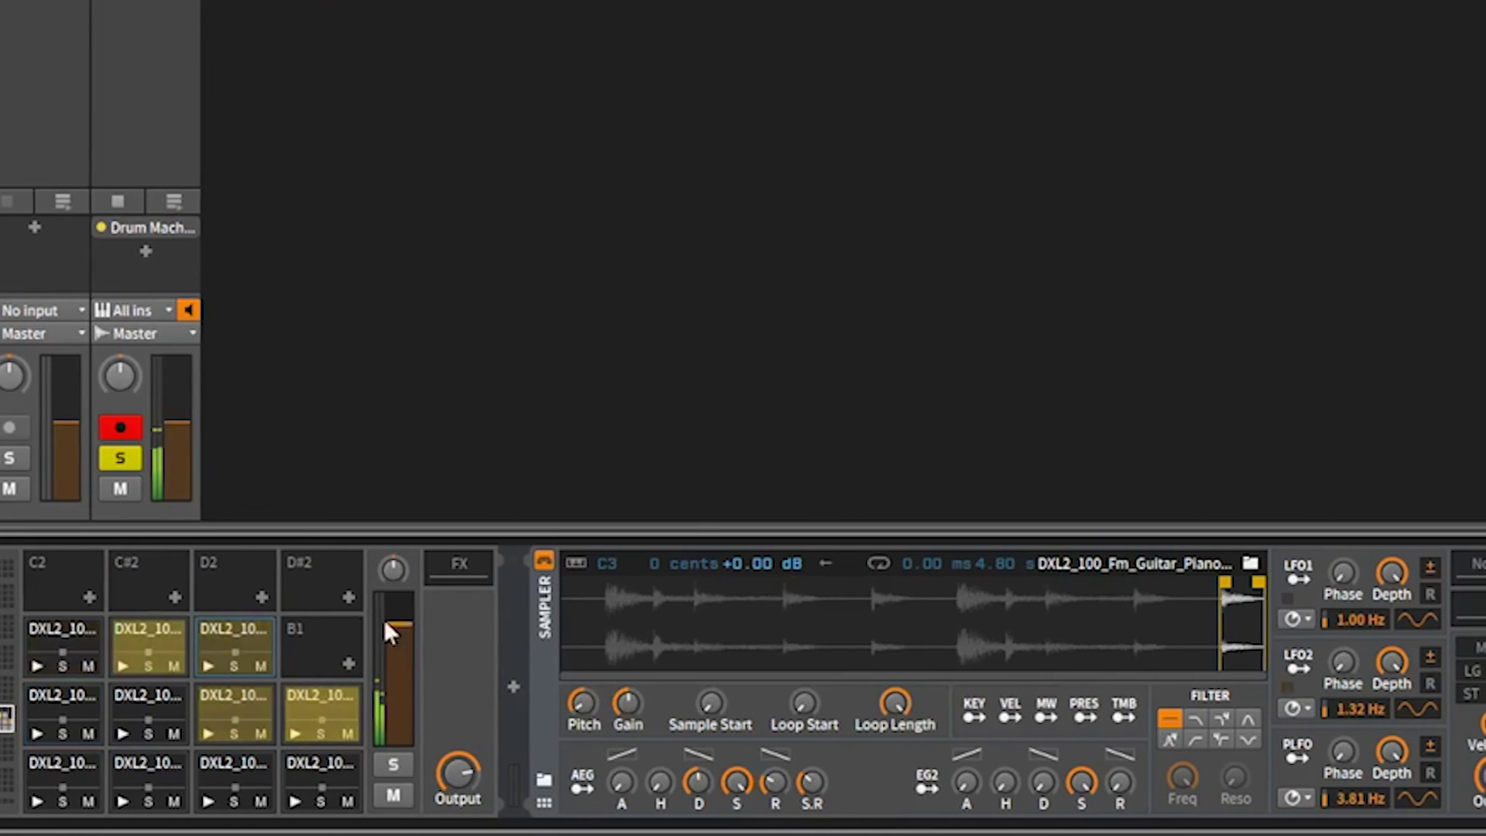
{"action": "mouse_move", "coordinate": [584, 703]}
{"action": "left_mouse_down"}
{"action": "mouse_move", "coordinate": [583, 743]}
{"action": "mouse_move", "coordinate": [584, 697]}
{"action": "left_mouse_up"}
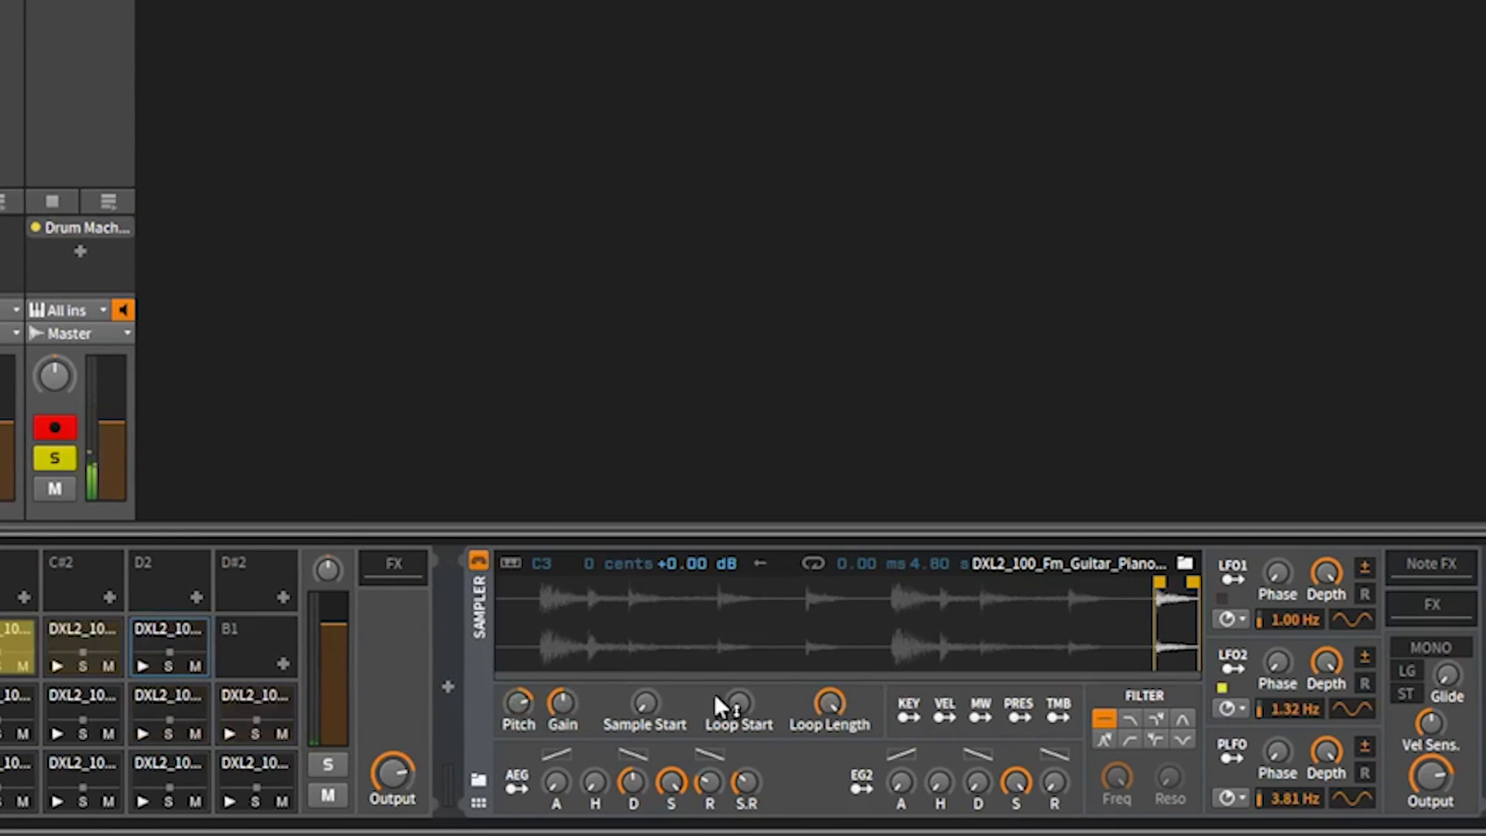
{"action": "left_click_drag", "start_coordinate": [750, 706], "coordinate": [750, 689]}
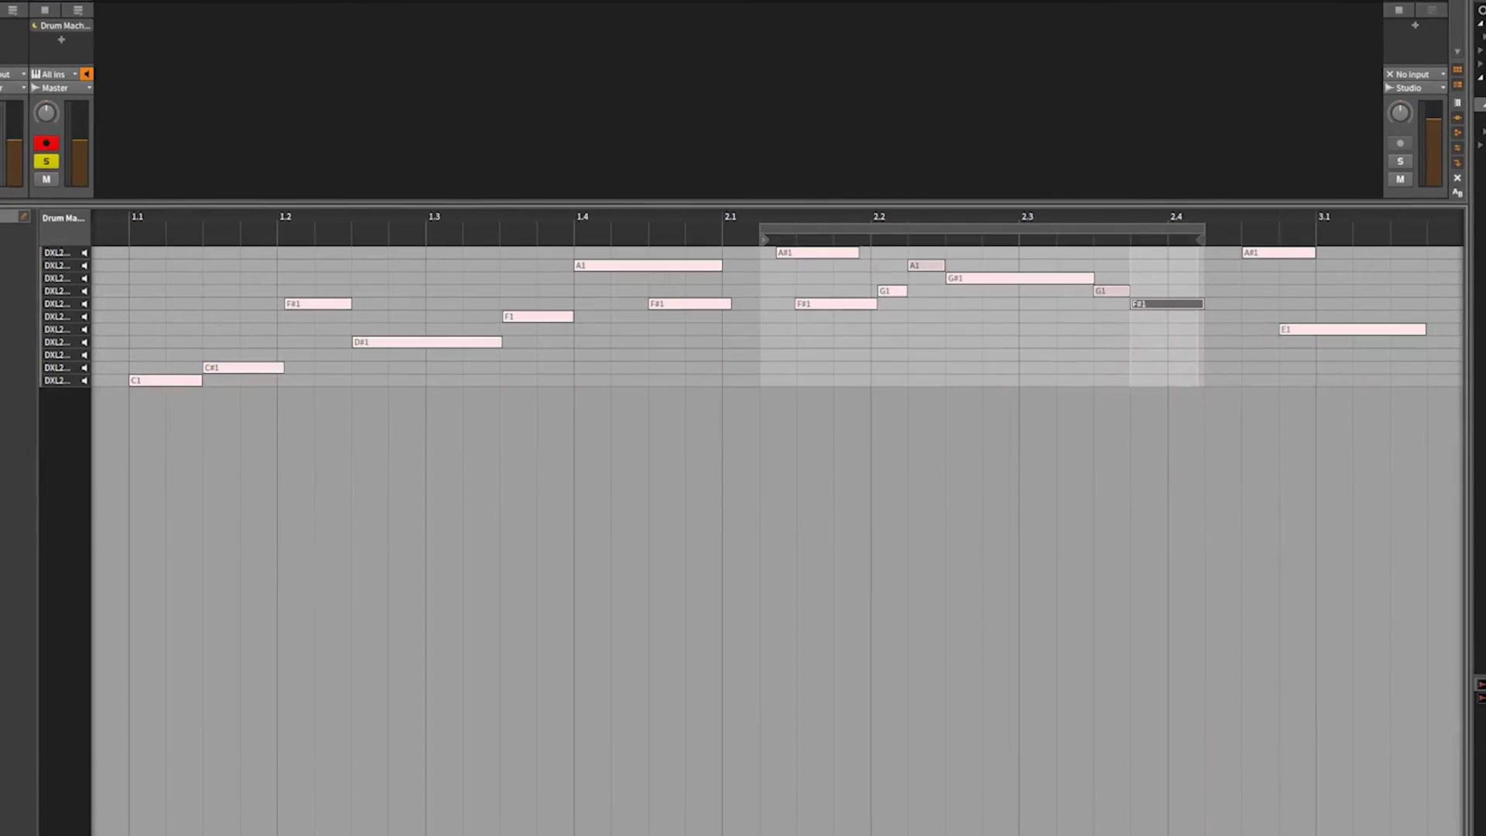